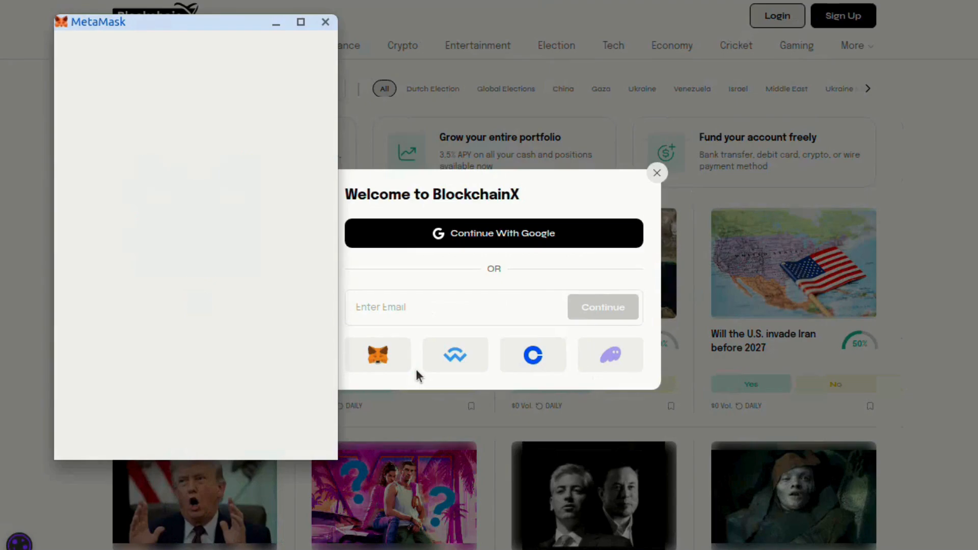
Swap the DAP account for the test wallet in MetaMask, connect it, and sign the login message
click(165, 344)
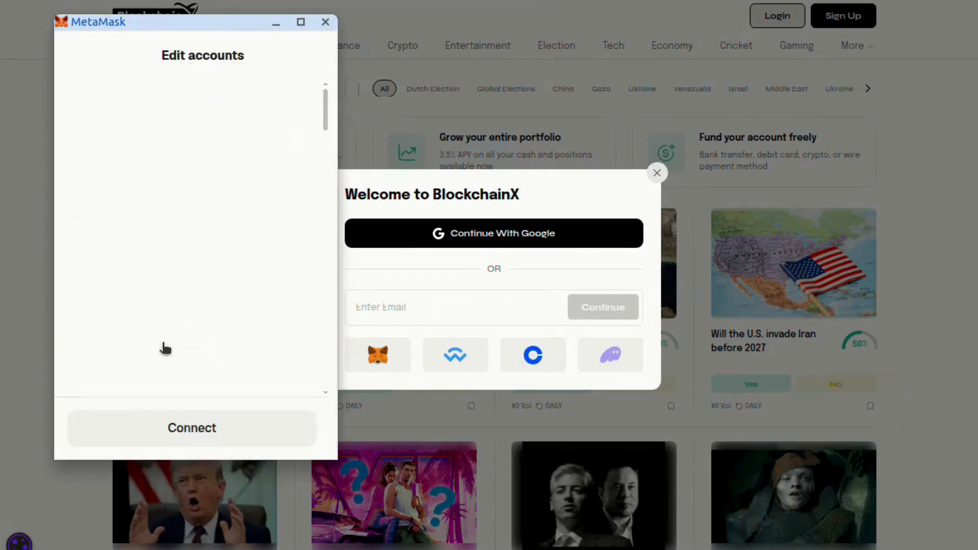
click(175, 171)
scroll(183, 255, down, 20)
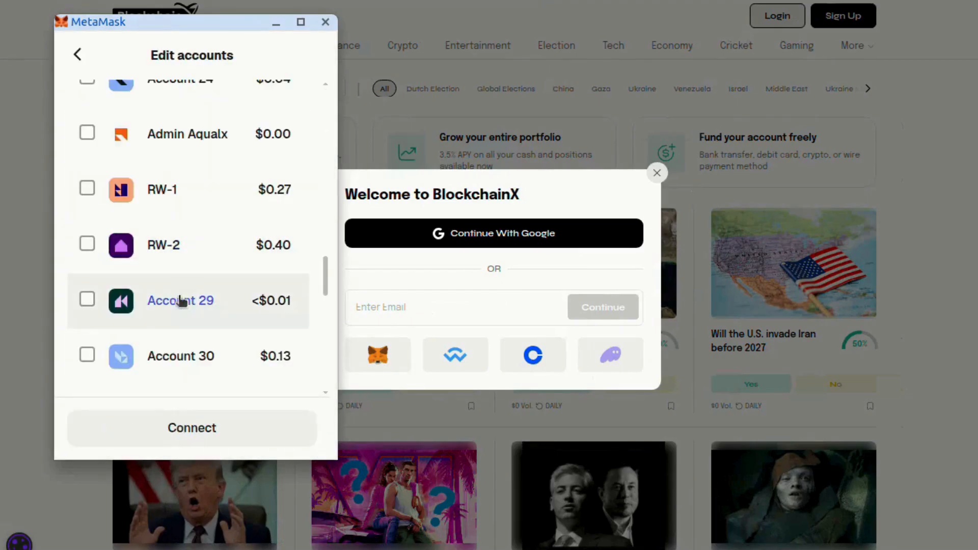
scroll(188, 311, down, 3)
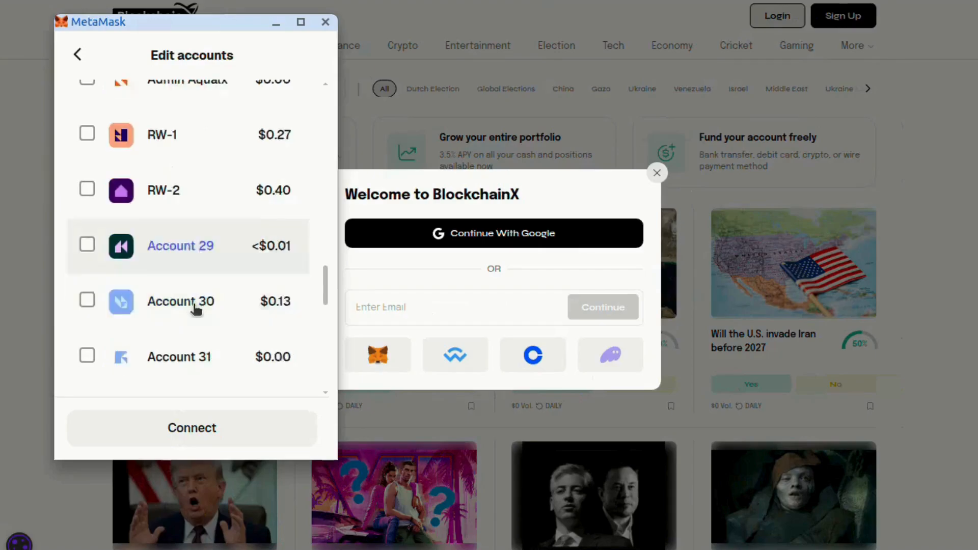
click(174, 362)
click(178, 432)
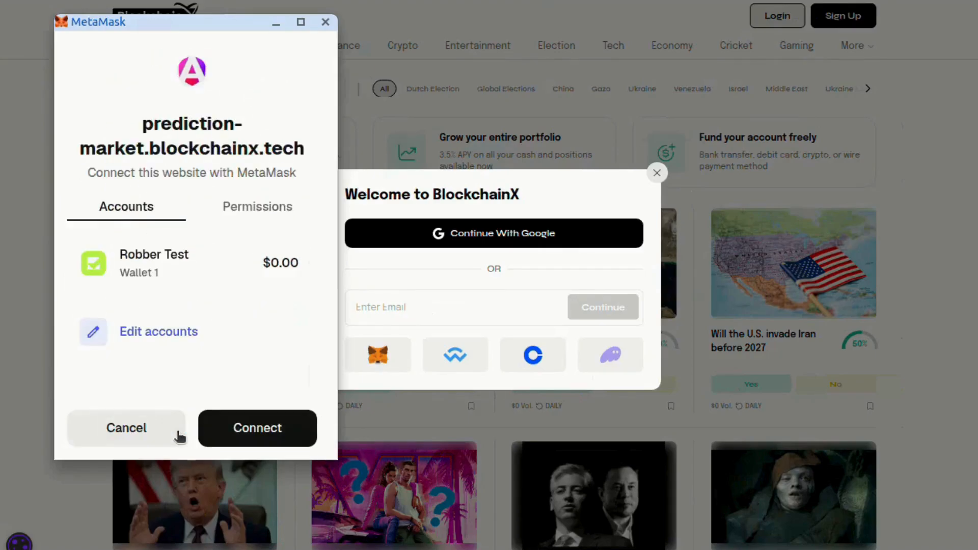
click(241, 432)
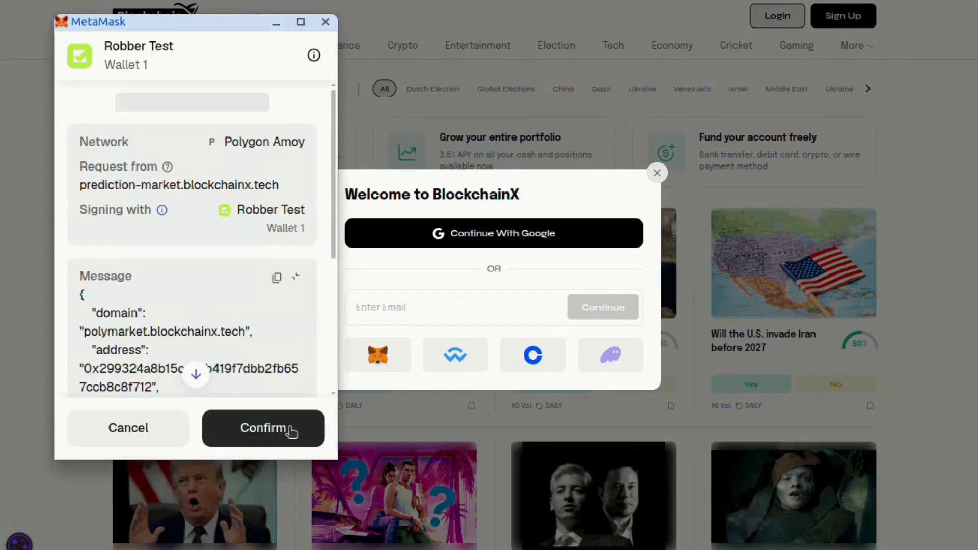
click(293, 429)
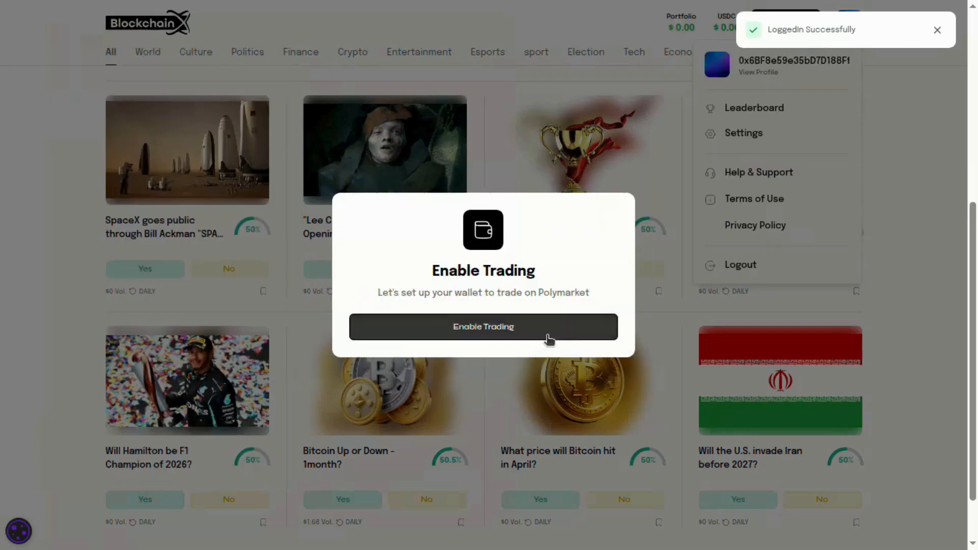
Enable trading by approving the CreateProxy signature in MetaMask, then dismiss the success notice
click(549, 339)
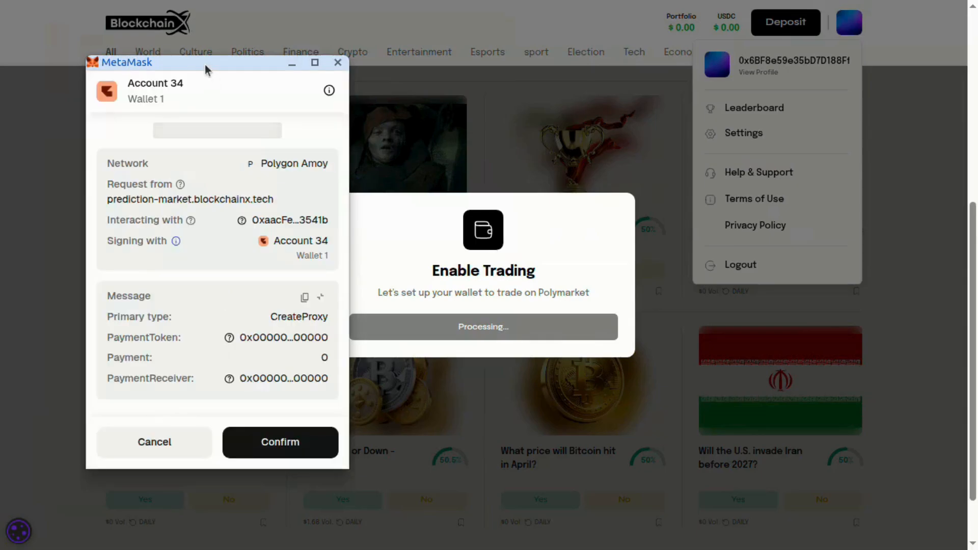
drag(205, 65, 183, 71)
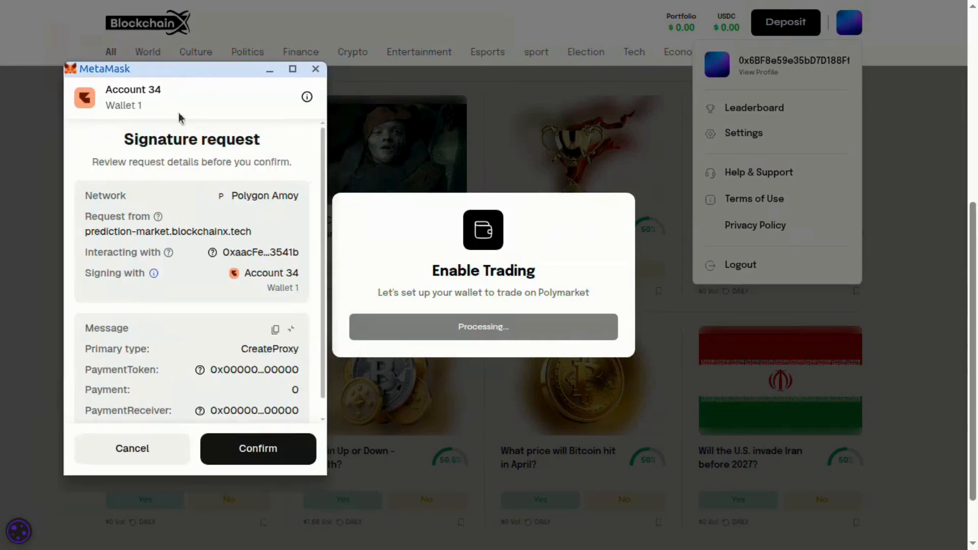
click(253, 458)
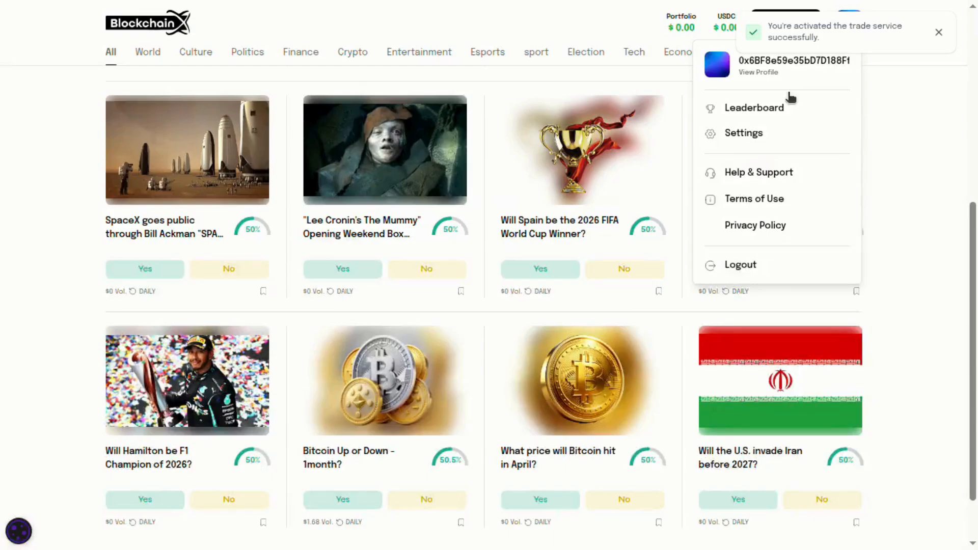
click(940, 31)
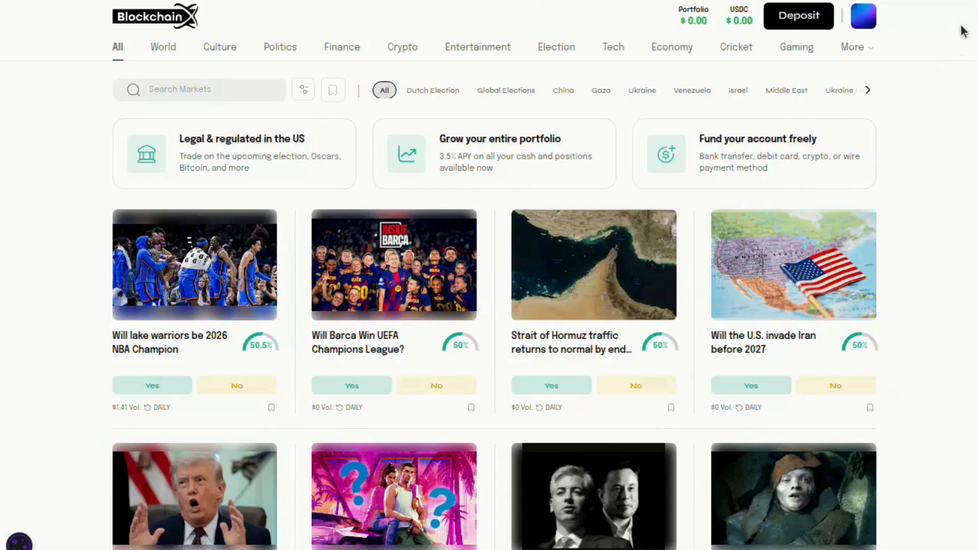
Deposit 20 USDC, approving both the transfer and the signature request in MetaMask
click(798, 16)
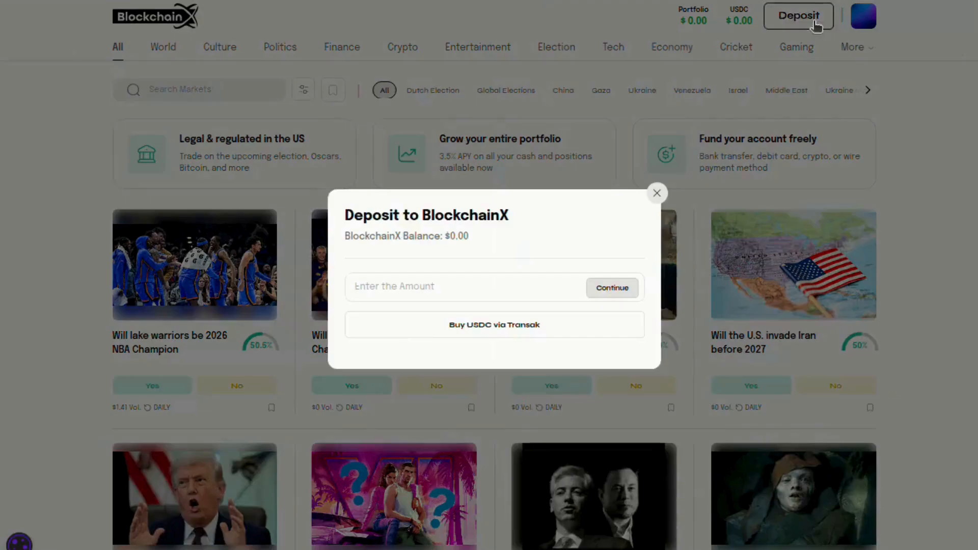
click(457, 286)
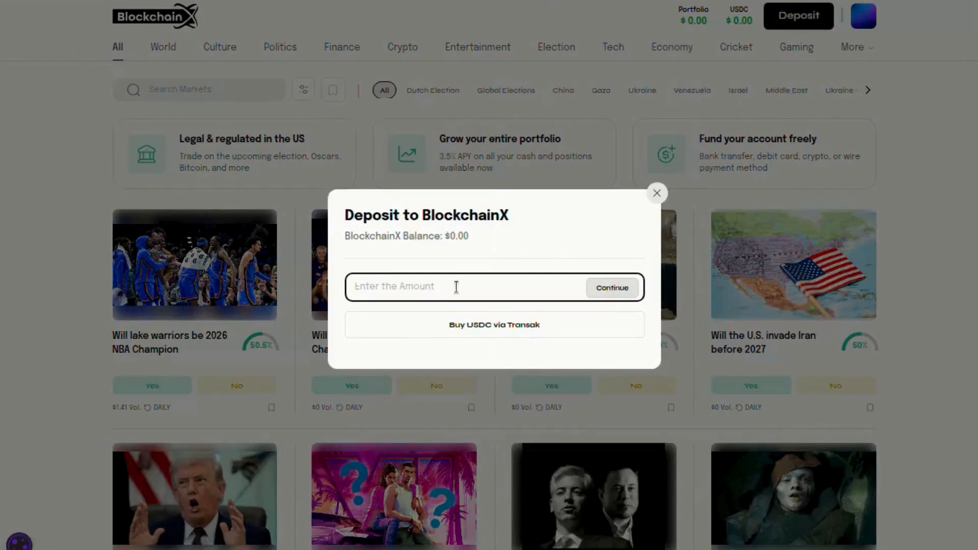
text(20)
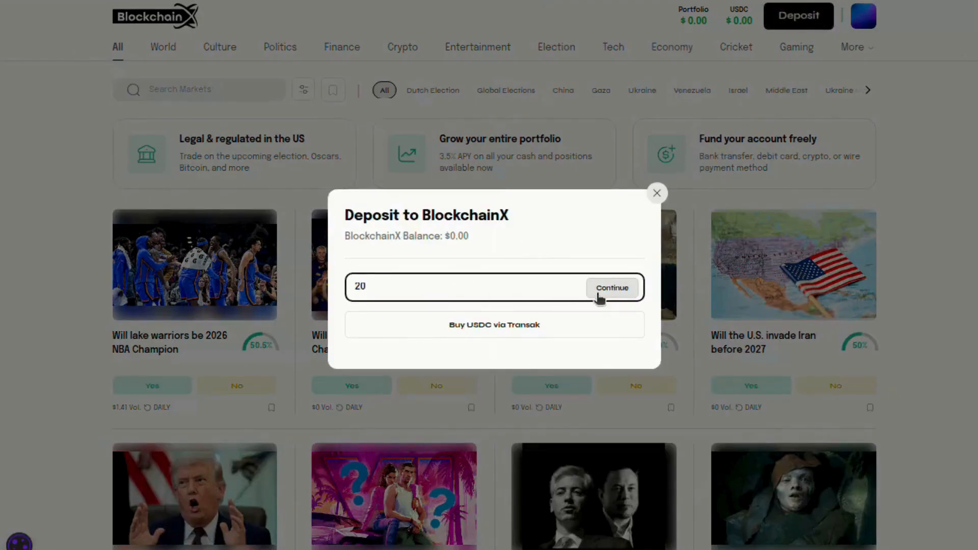
click(613, 289)
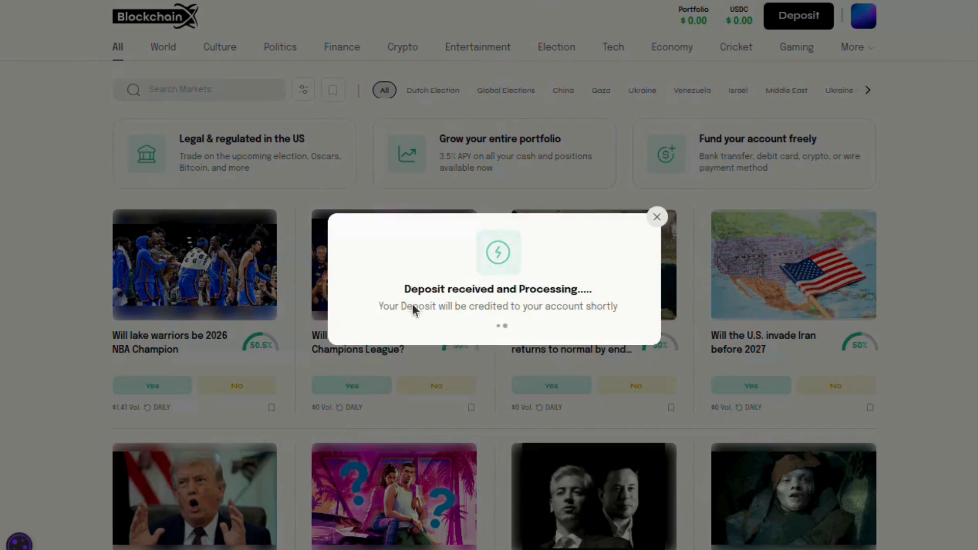
key(ctrl+plus)
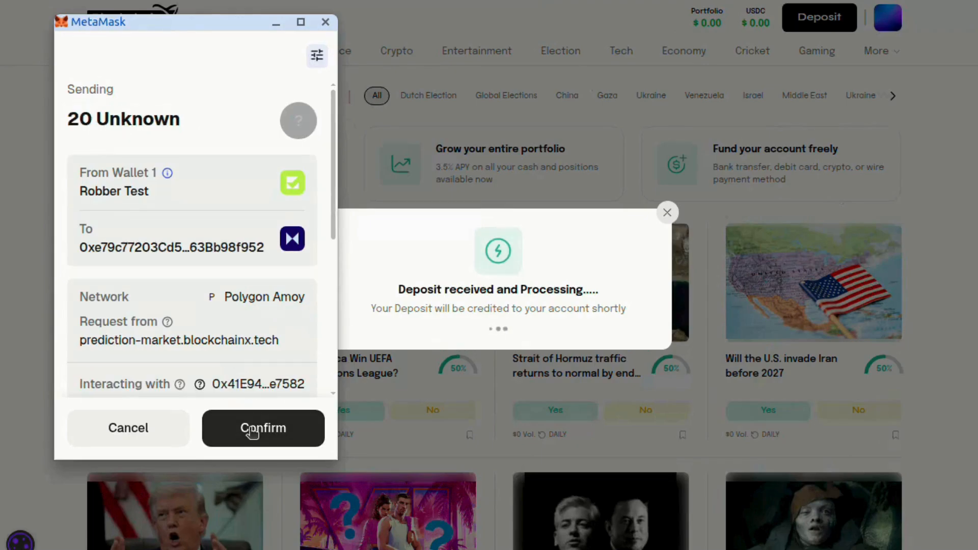
click(252, 429)
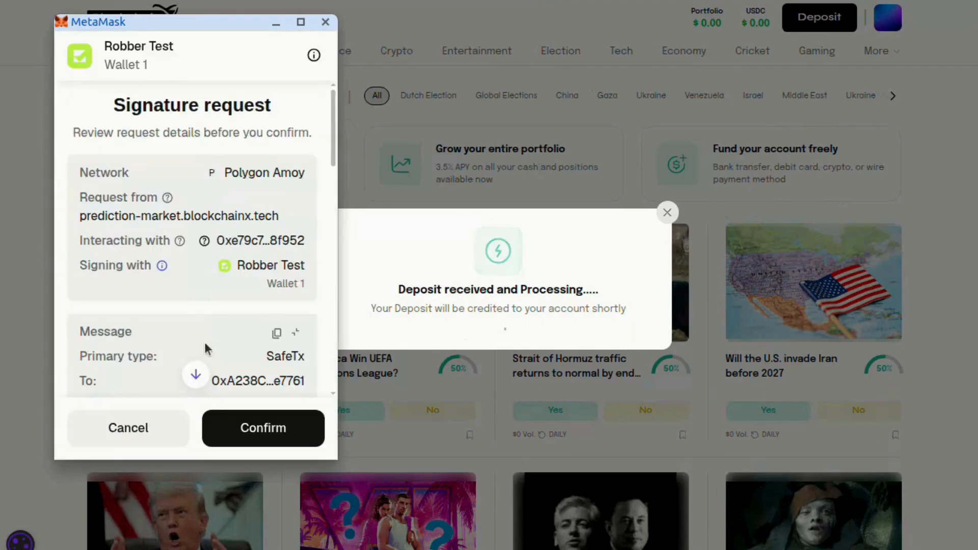
scroll(204, 341, down, 10)
scroll(206, 346, down, 1)
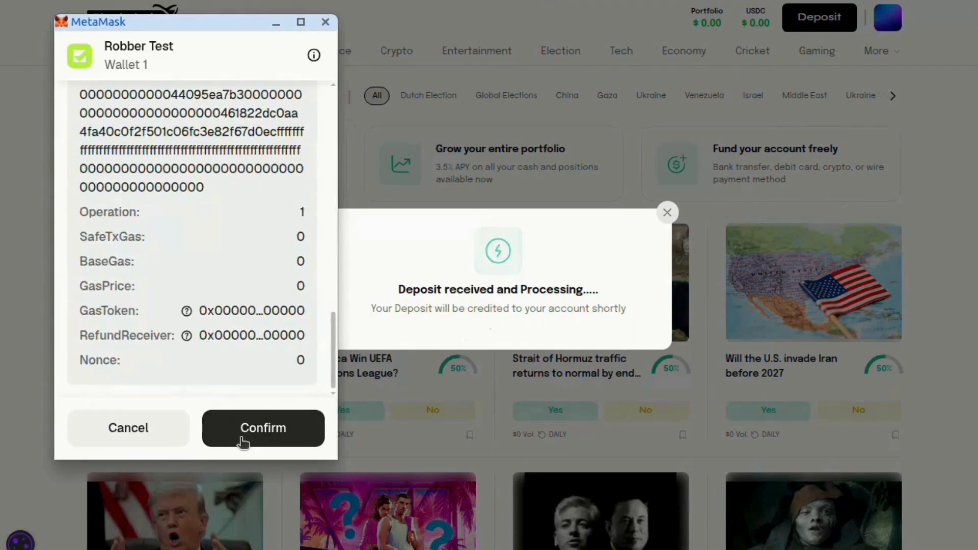
click(243, 432)
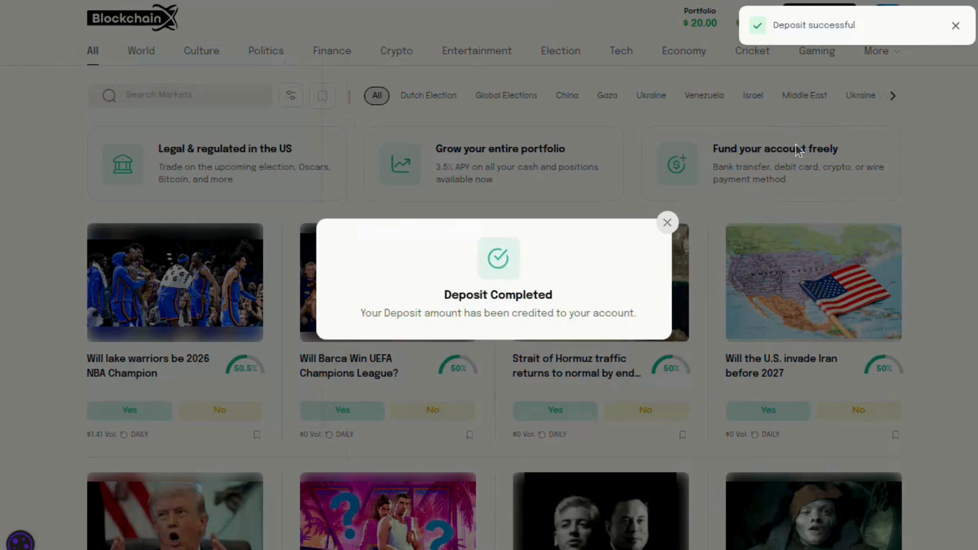
Check the portfolio History for the +$20.00 deposit, then reopen the deposit form
click(955, 26)
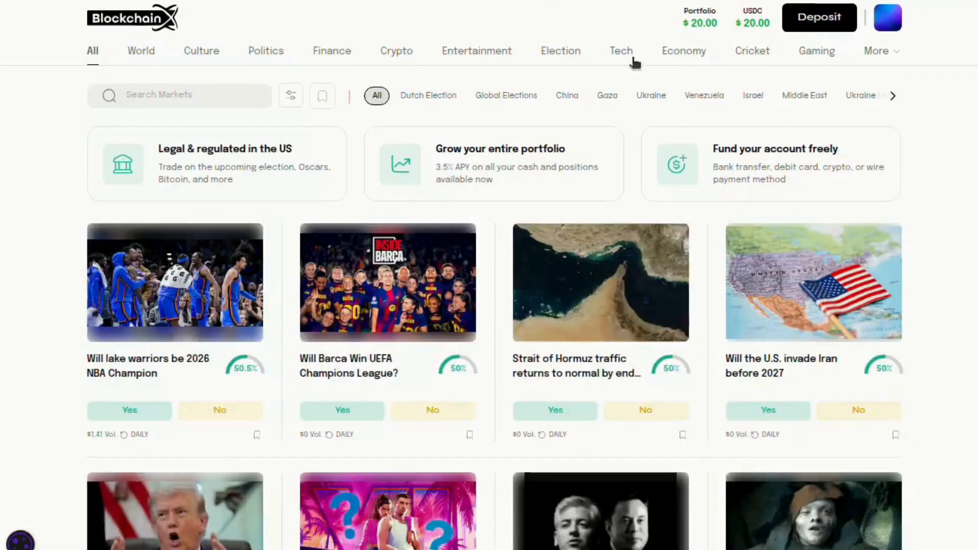
click(704, 23)
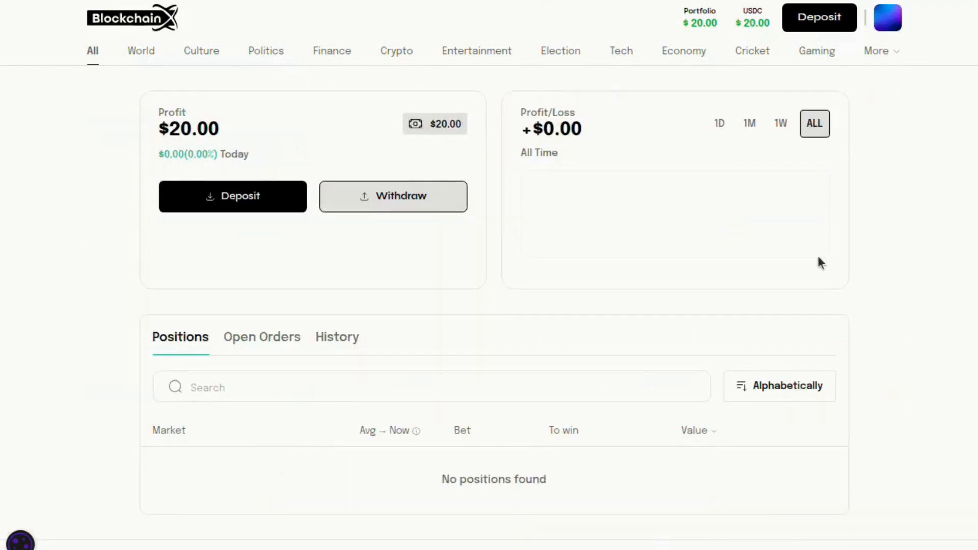
scroll(707, 236, down, 1)
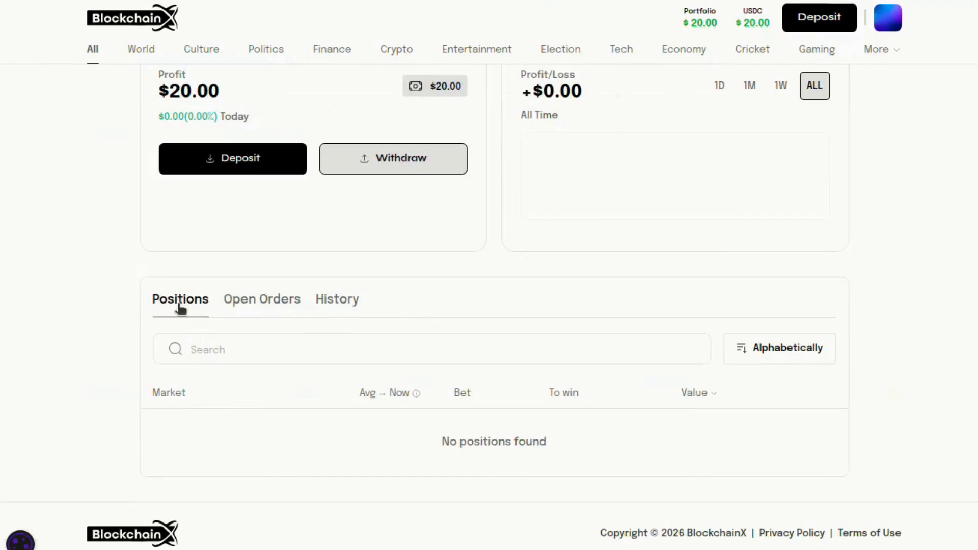
click(262, 308)
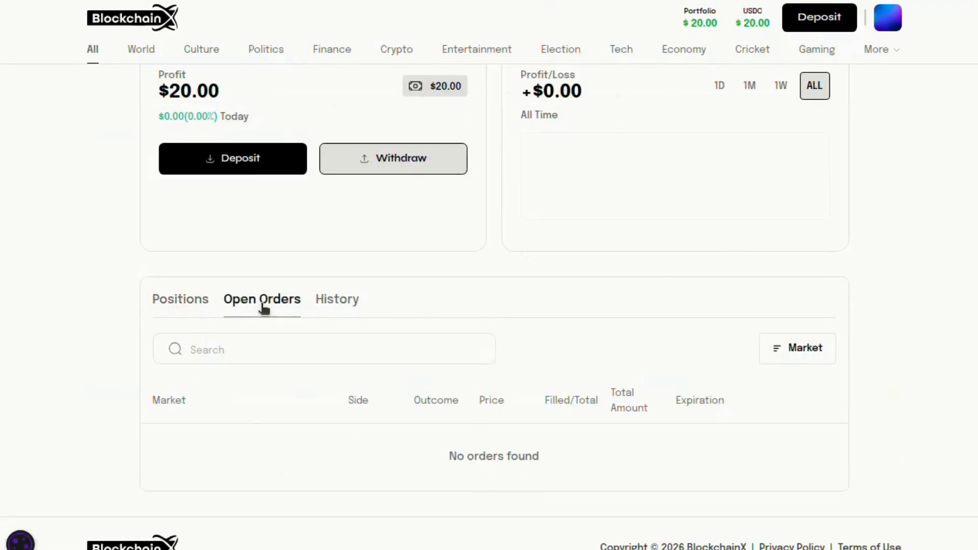
click(326, 308)
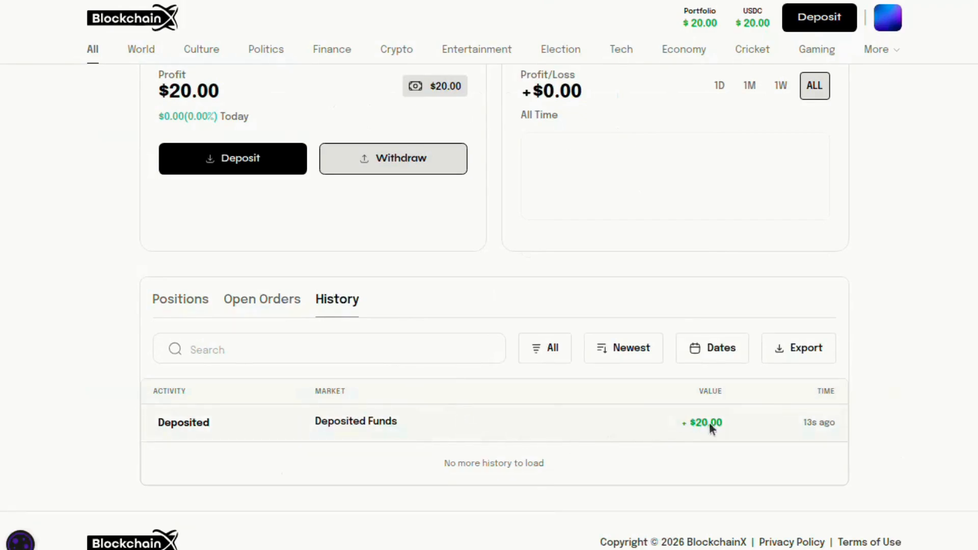
click(810, 20)
Buy 18.87 USDC for 17 EUR via Transak by bank transfer and return to the app
click(468, 335)
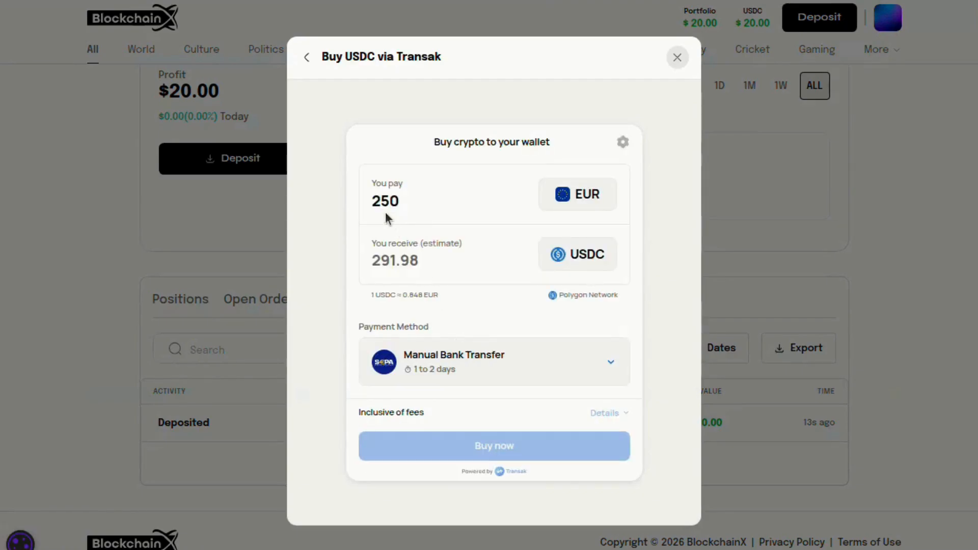
double_click(385, 209)
text(1)
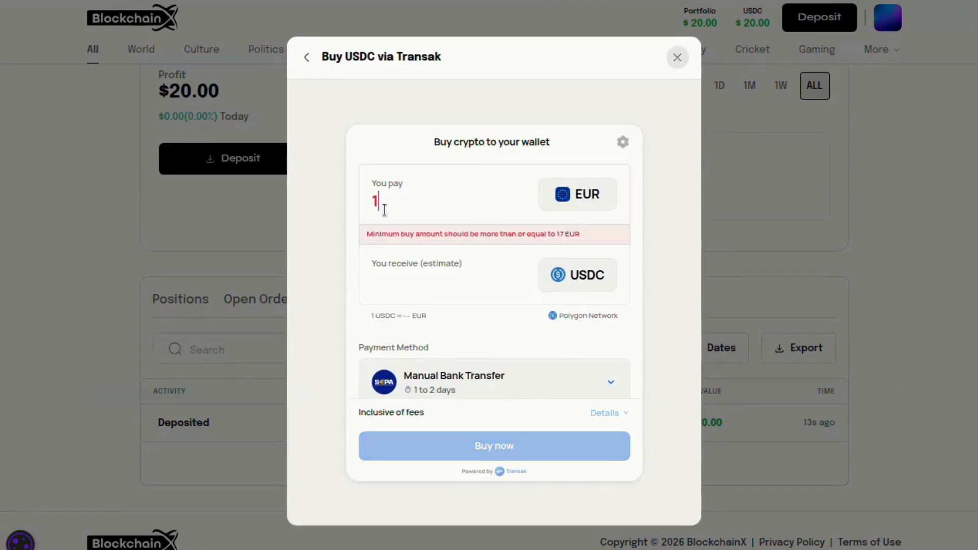
text(7)
click(395, 258)
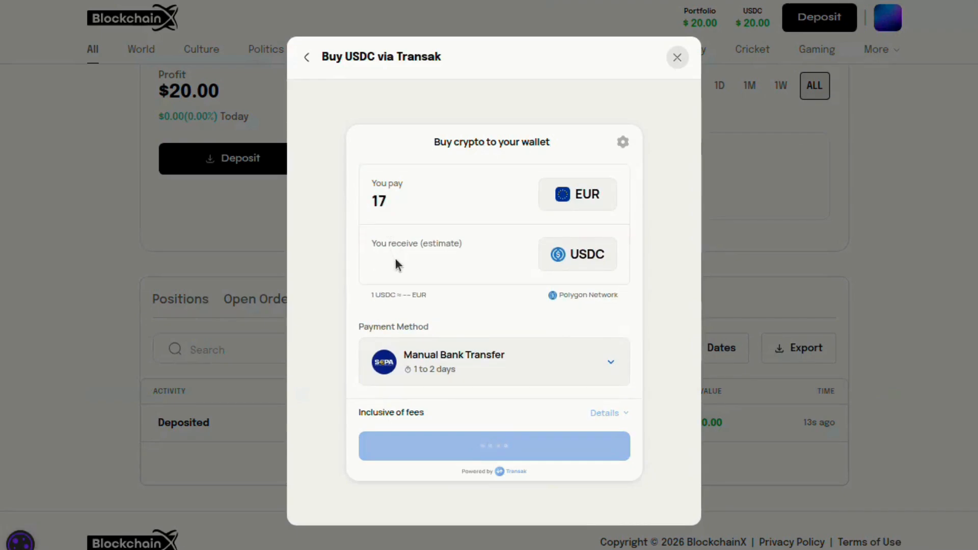
click(538, 457)
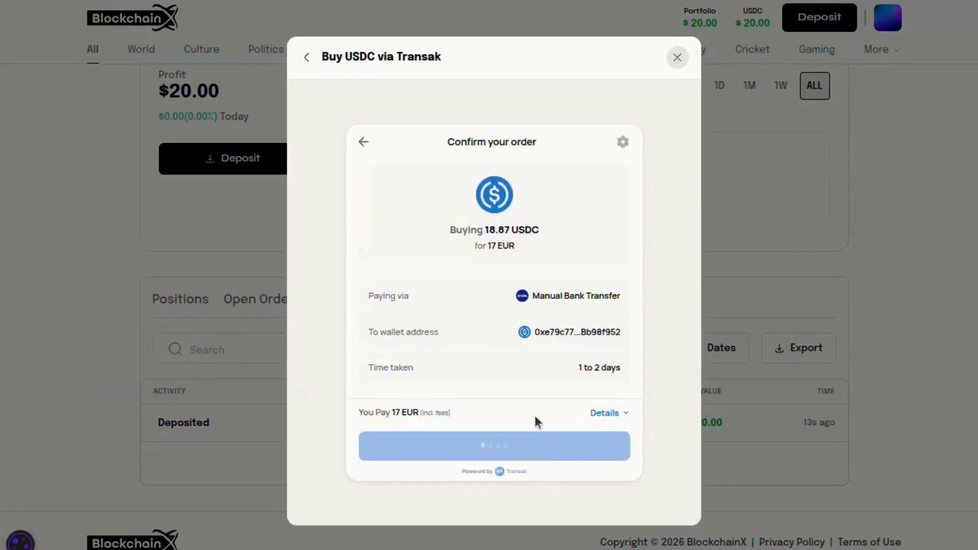
click(509, 453)
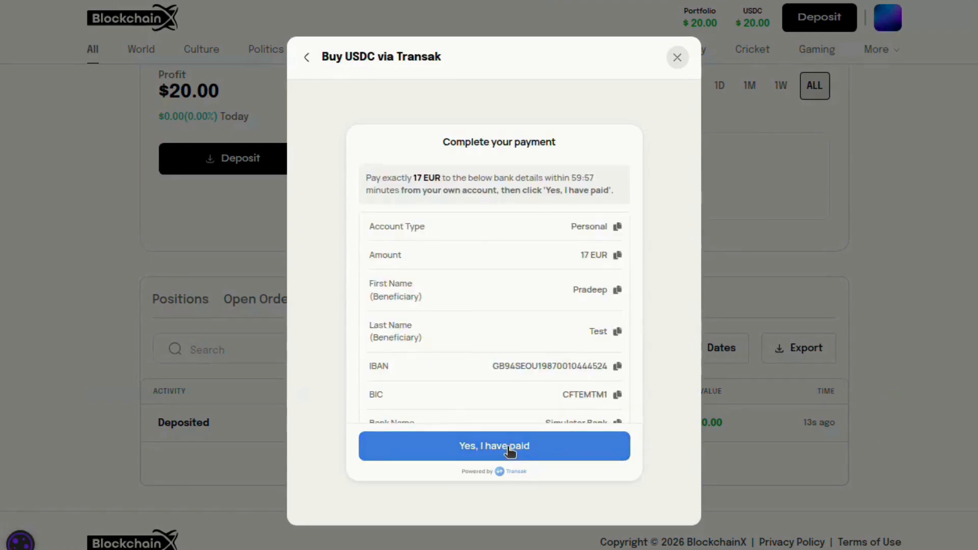
scroll(504, 367, down, 2)
click(498, 448)
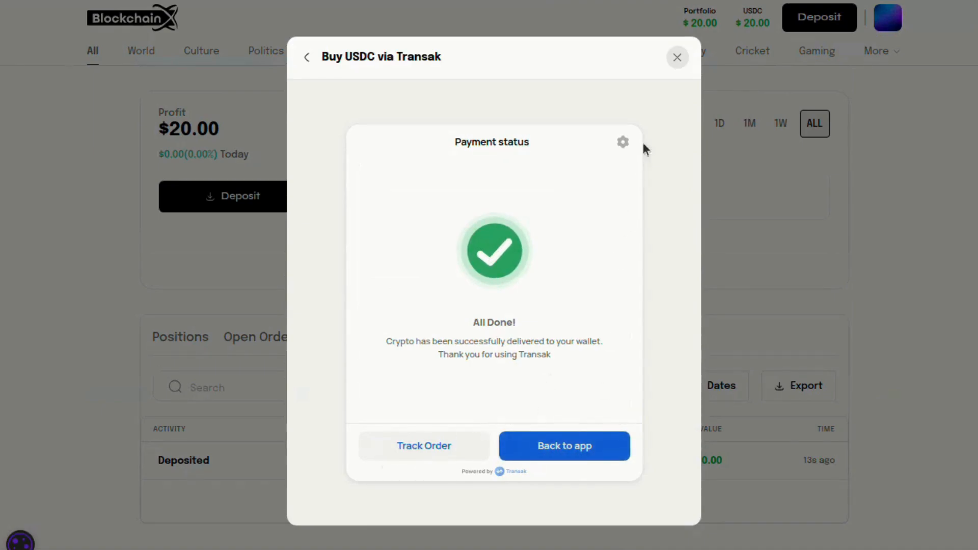
click(676, 58)
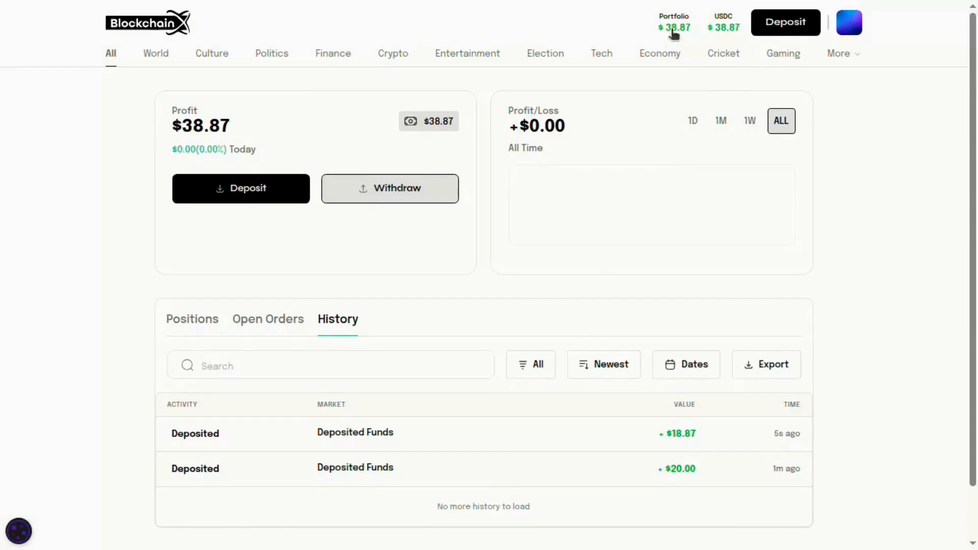
In Profile settings, replace the user name and enter the e-mail address
click(849, 22)
click(811, 84)
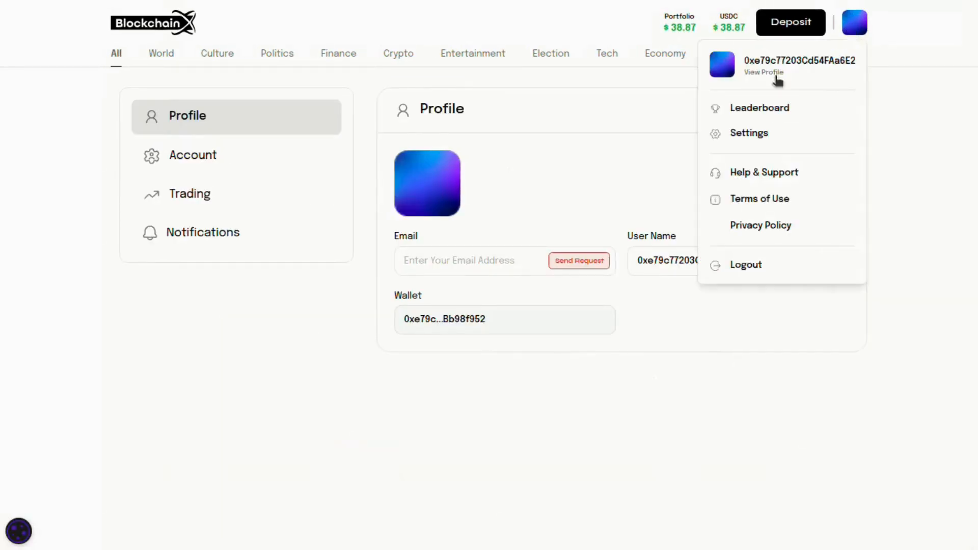
click(670, 263)
double_click(670, 263)
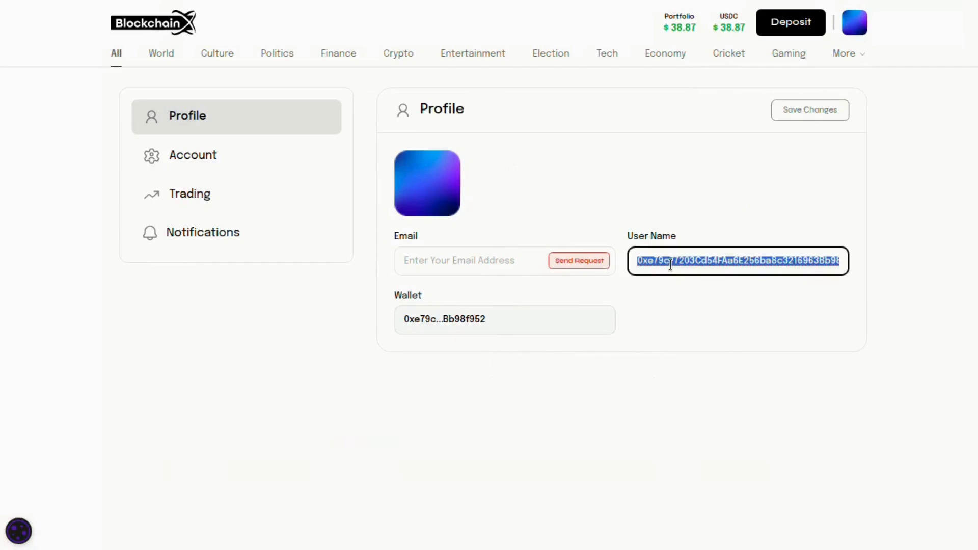
text(Robe)
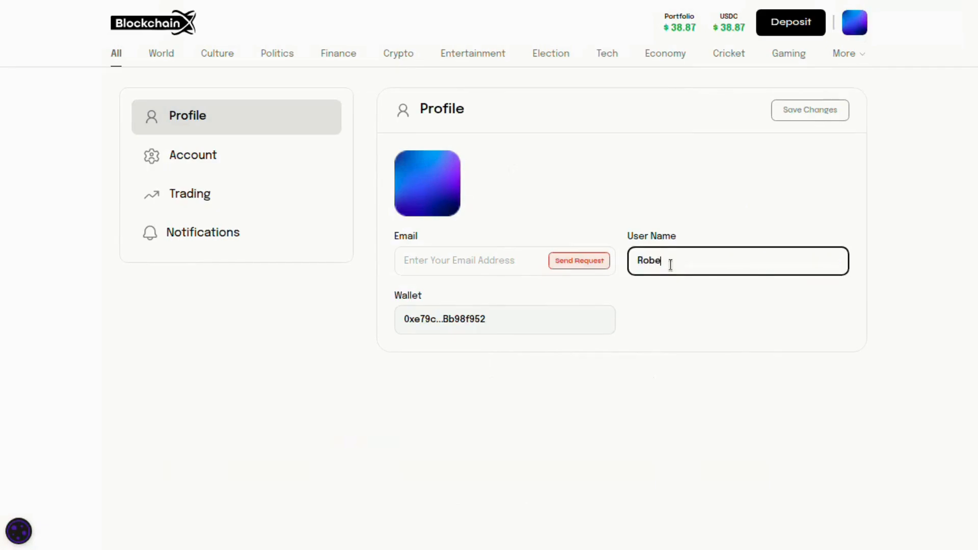
text(rtTest)
click(488, 263)
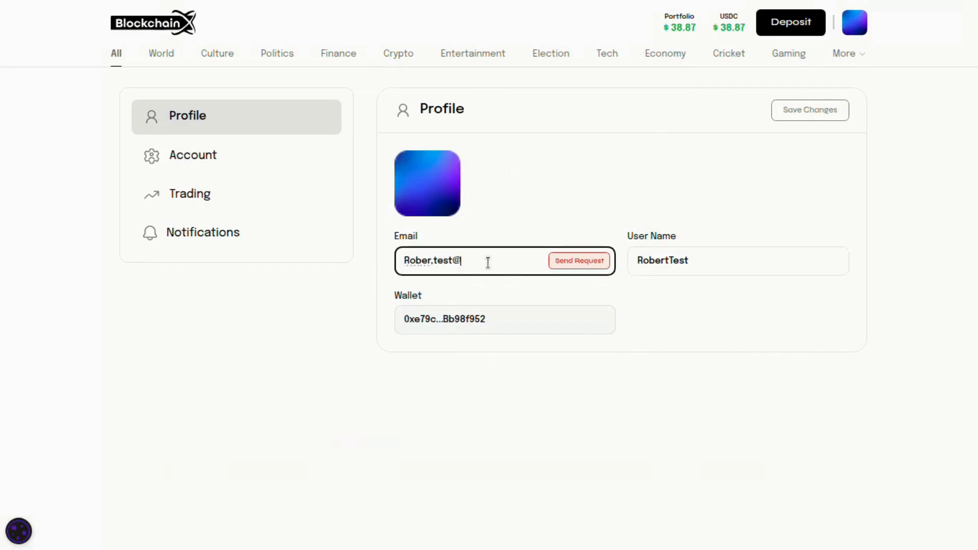
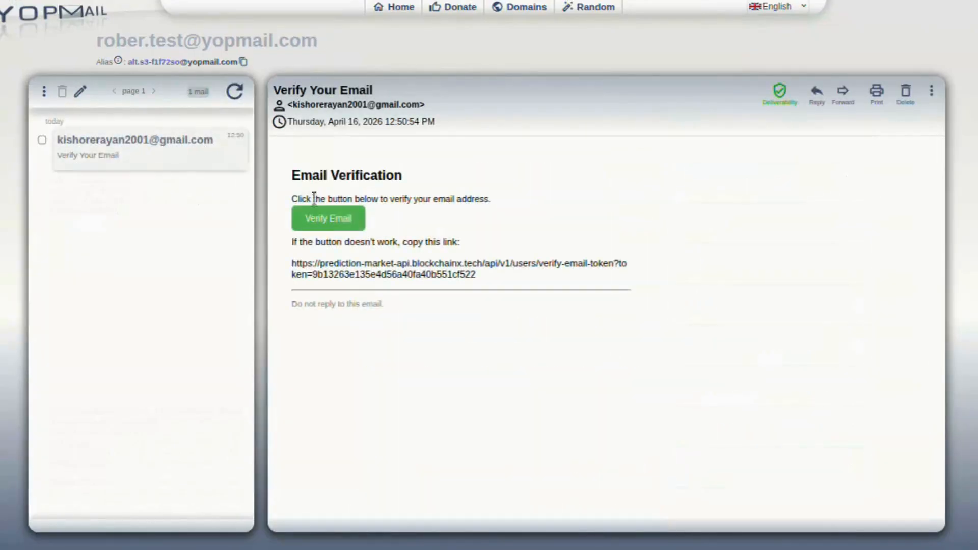
Confirm the new e-mail address and save the profile changes
click(344, 219)
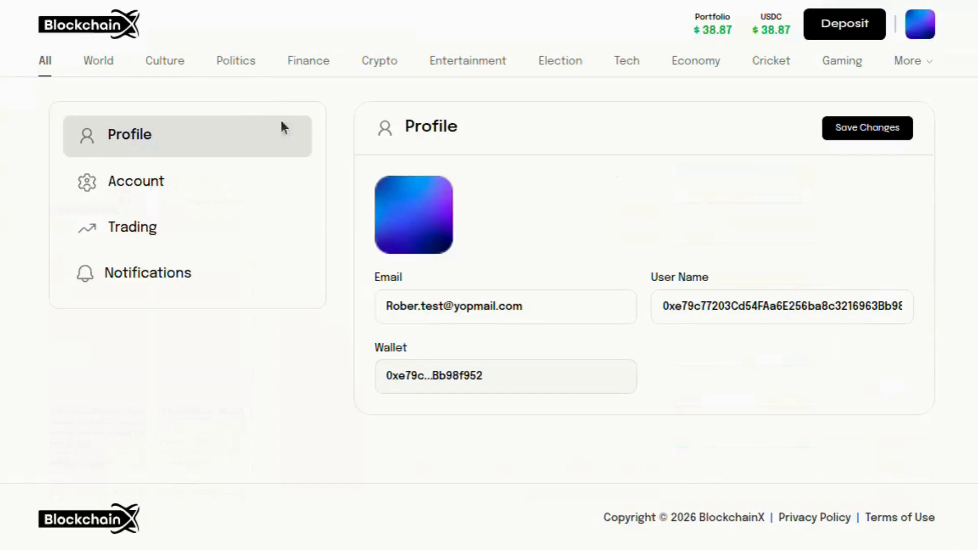
click(871, 126)
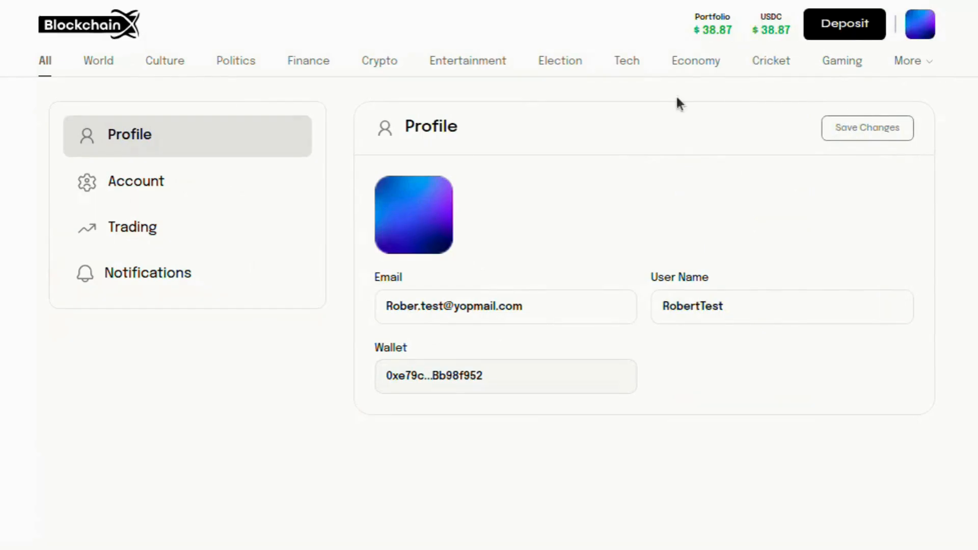
Open the Lake Warriors 2026 NBA Champion market and expand its full rules
click(46, 61)
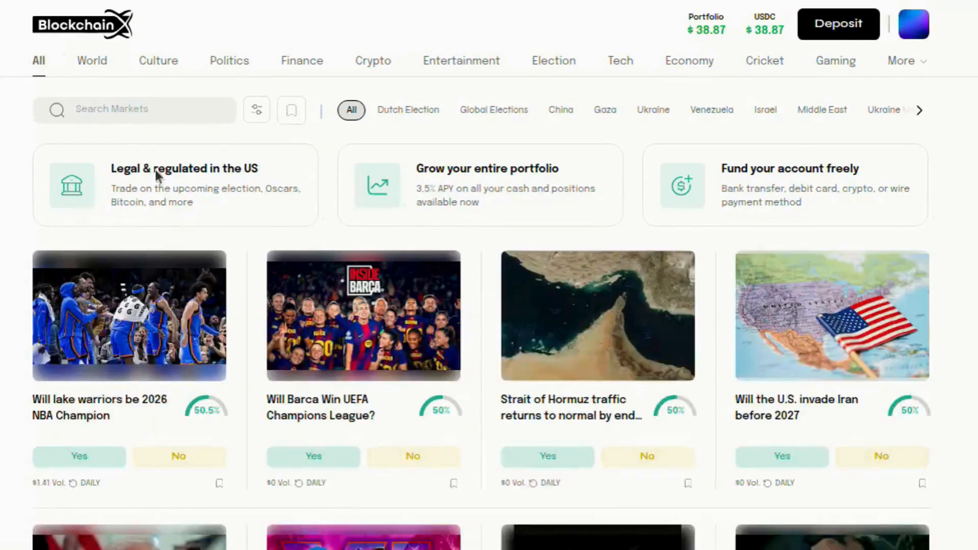
click(99, 413)
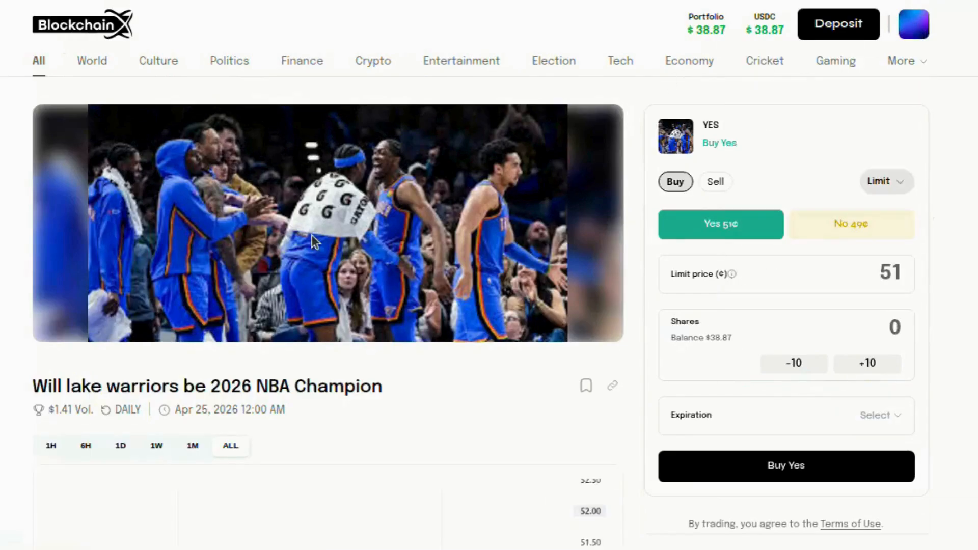
scroll(312, 237, down, 5)
scroll(312, 240, down, 8)
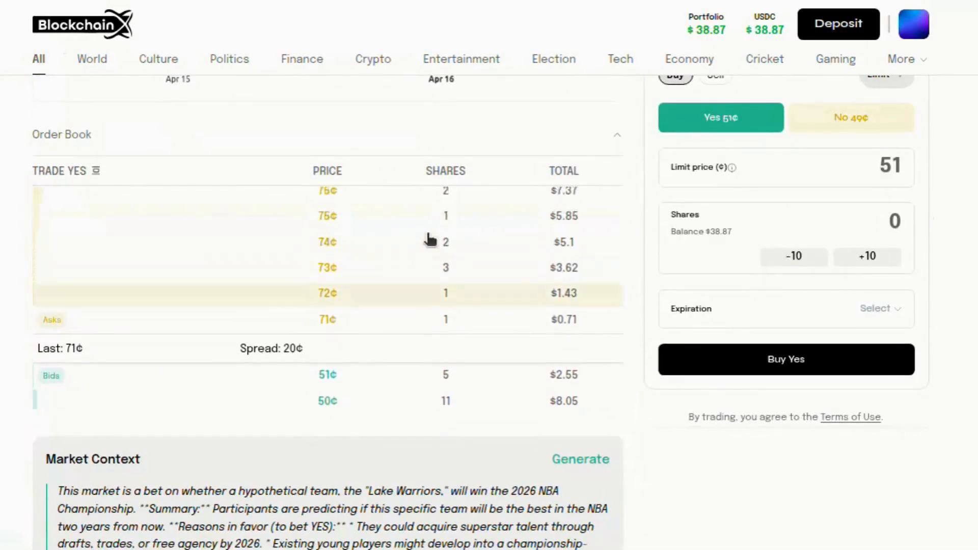
scroll(429, 238, down, 10)
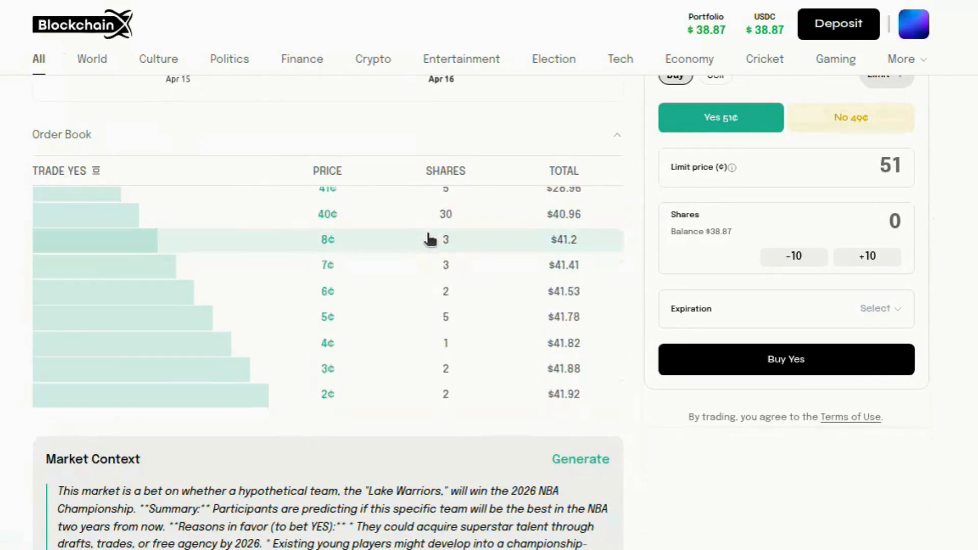
scroll(389, 318, down, 6)
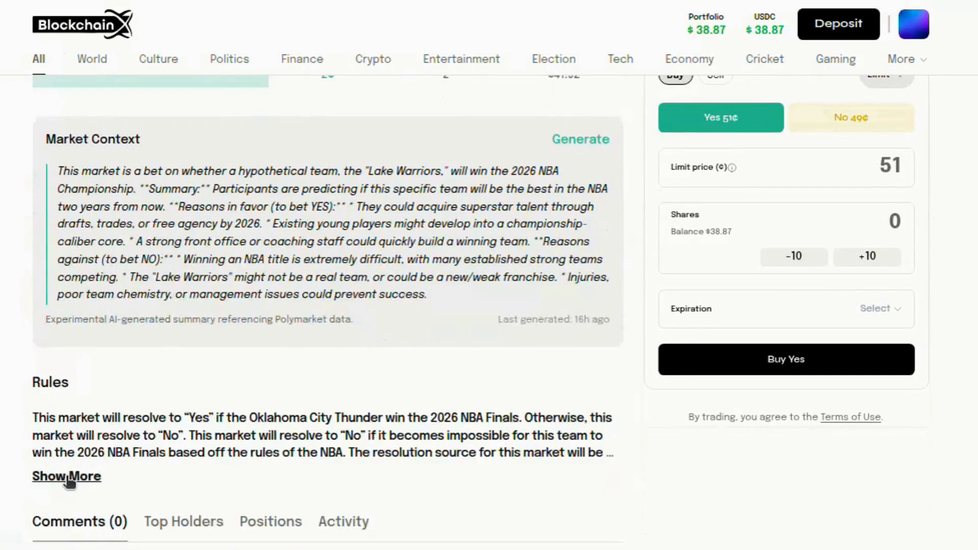
click(72, 474)
Switch the order to the No side at 49¢, recentering the order book on the spread
scroll(381, 353, up, 6)
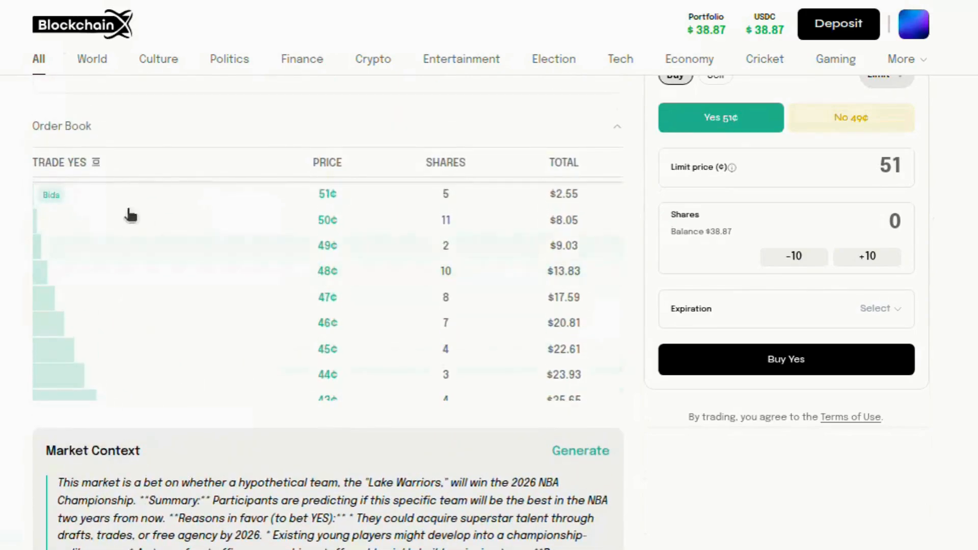
click(96, 162)
scroll(192, 236, up, 4)
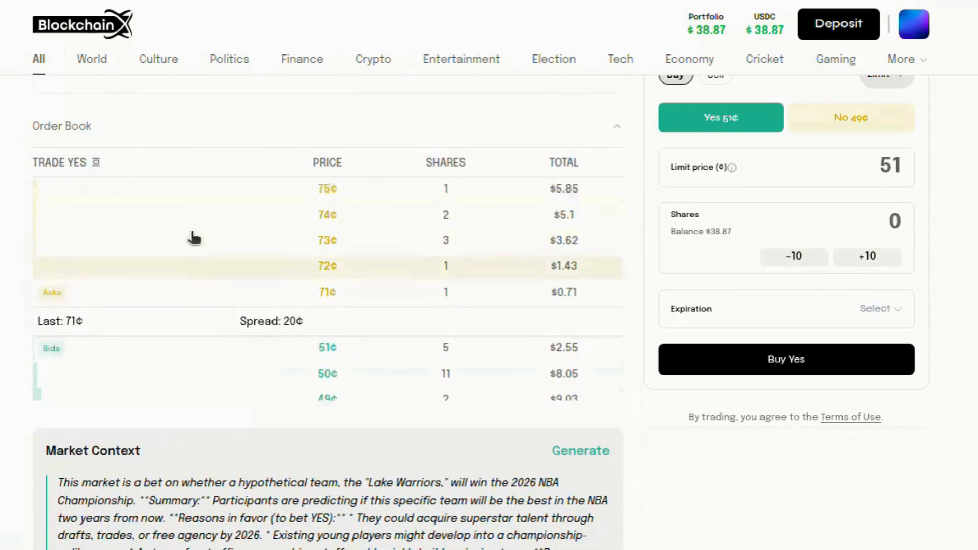
click(804, 123)
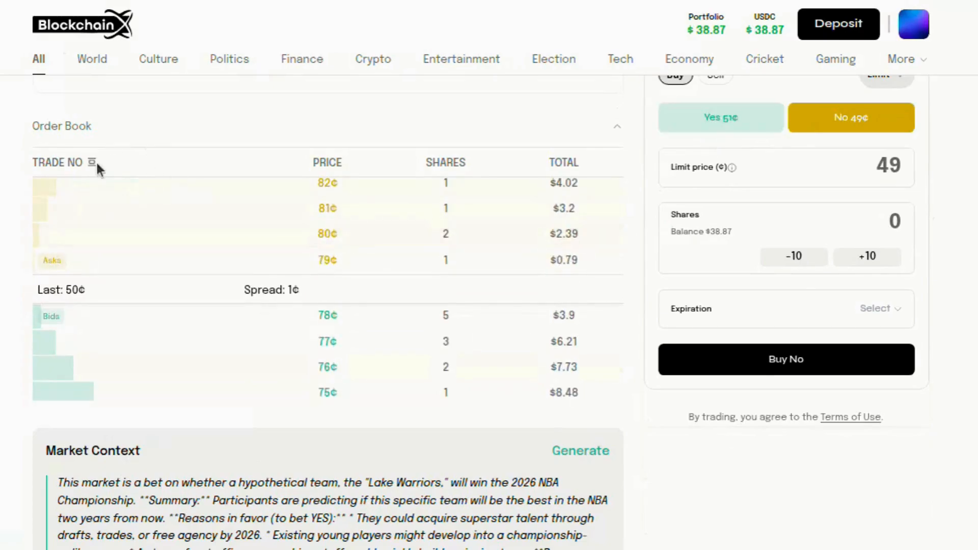
scroll(117, 267, down, 3)
scroll(118, 268, up, 5)
scroll(118, 267, down, 5)
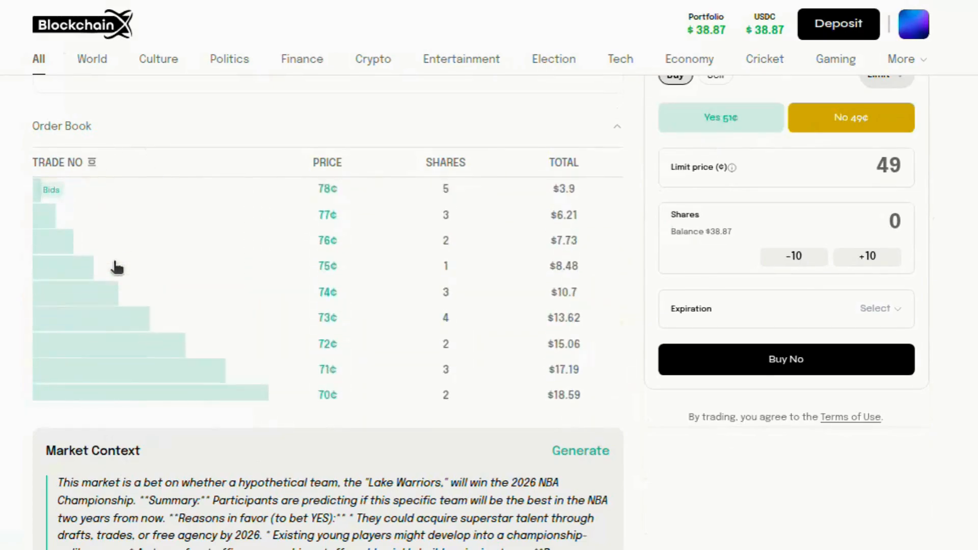
click(90, 163)
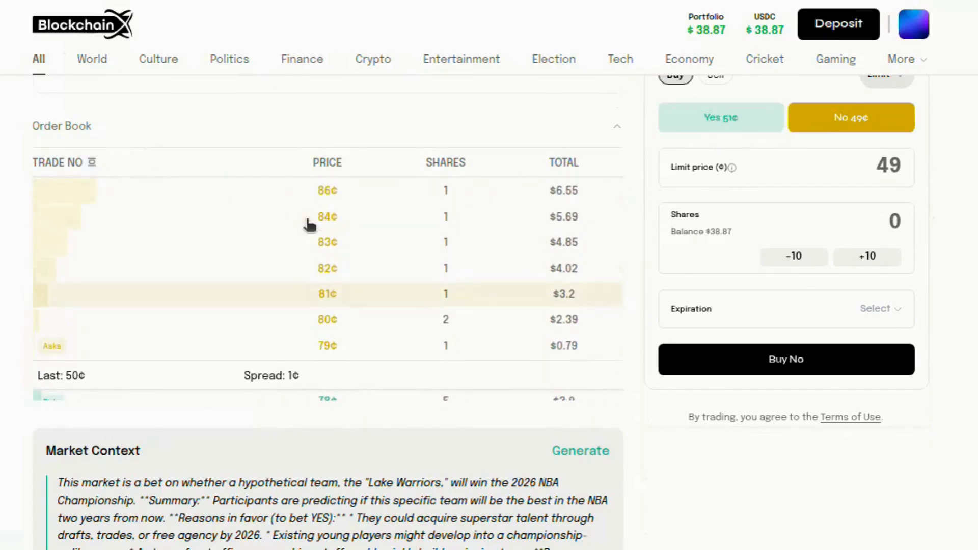
scroll(579, 193, up, 10)
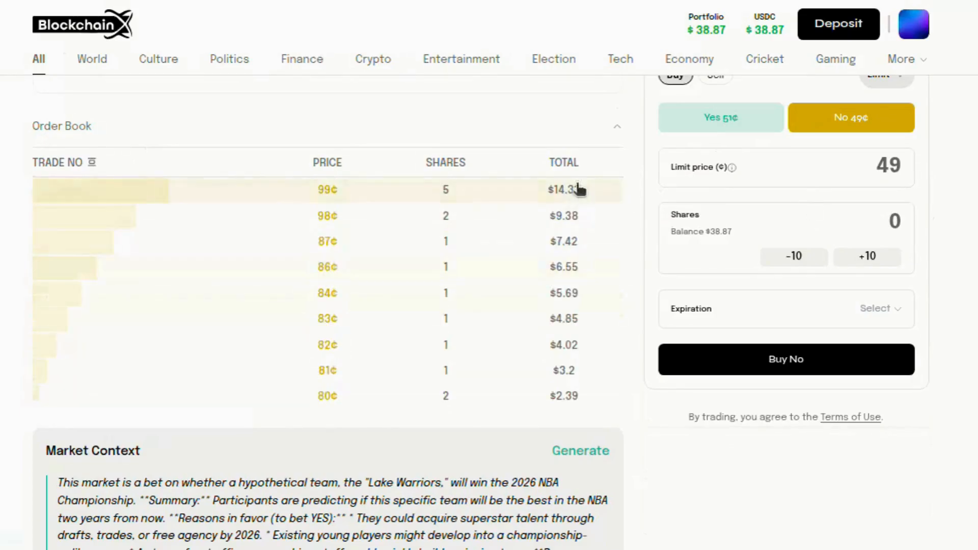
scroll(577, 126, up, 3)
scroll(576, 125, down, 10)
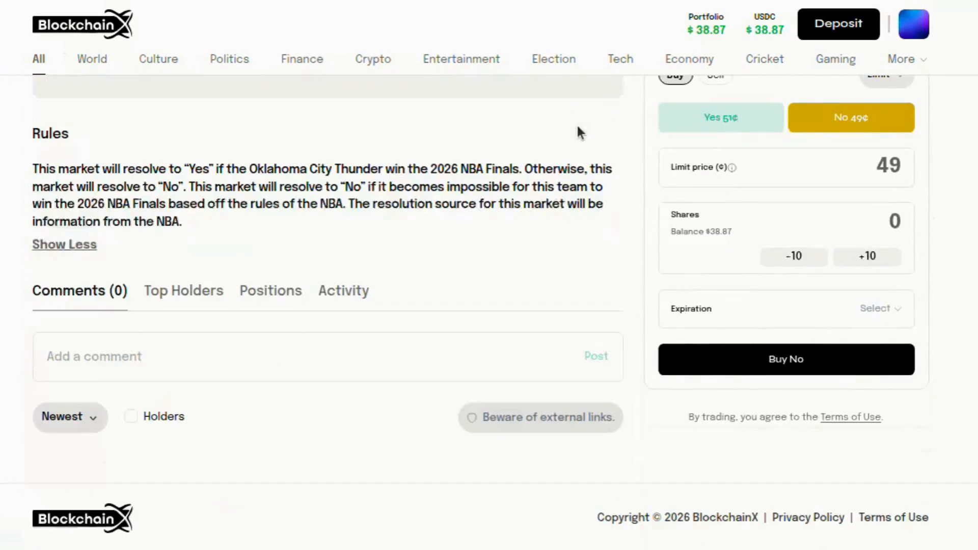
Compare the market's Top Holders and Positions lists
click(172, 300)
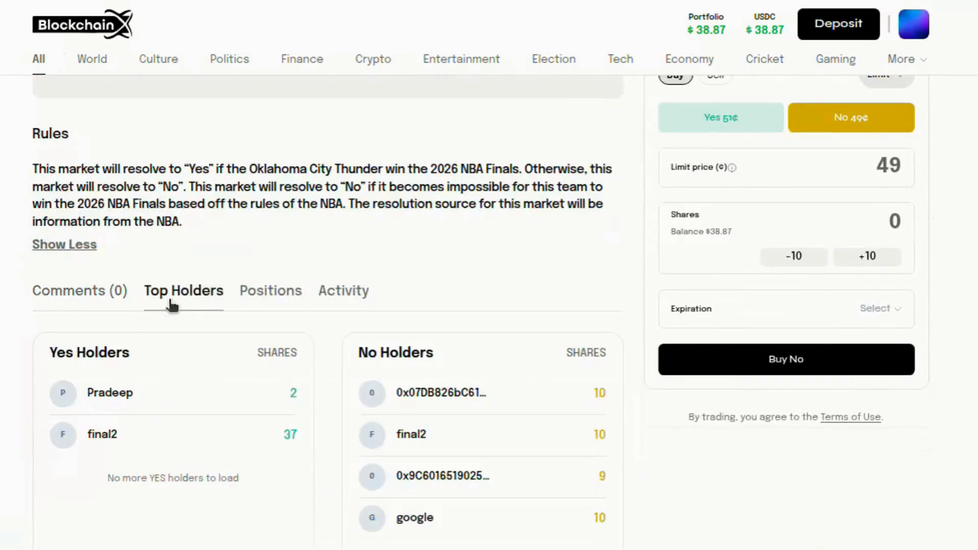
click(268, 307)
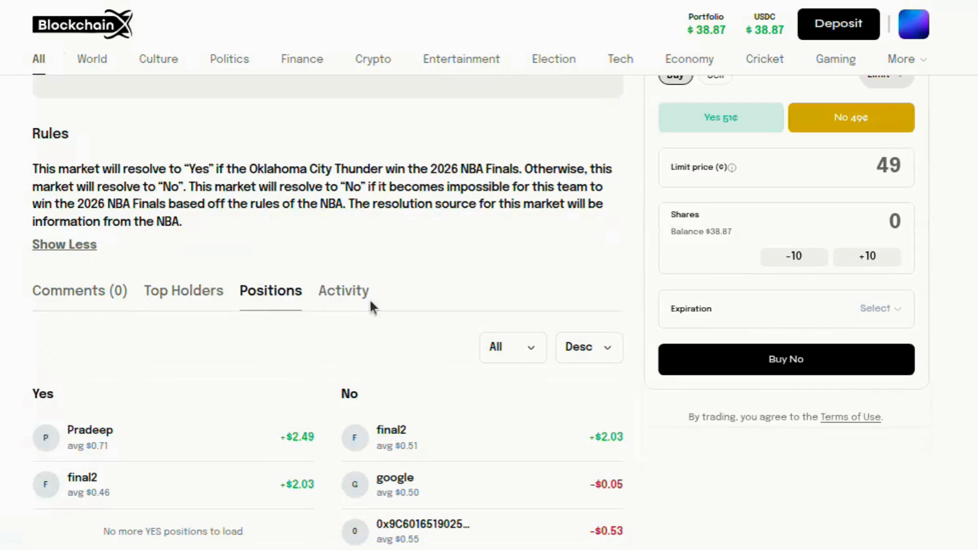
scroll(370, 306, down, 2)
scroll(370, 301, down, 2)
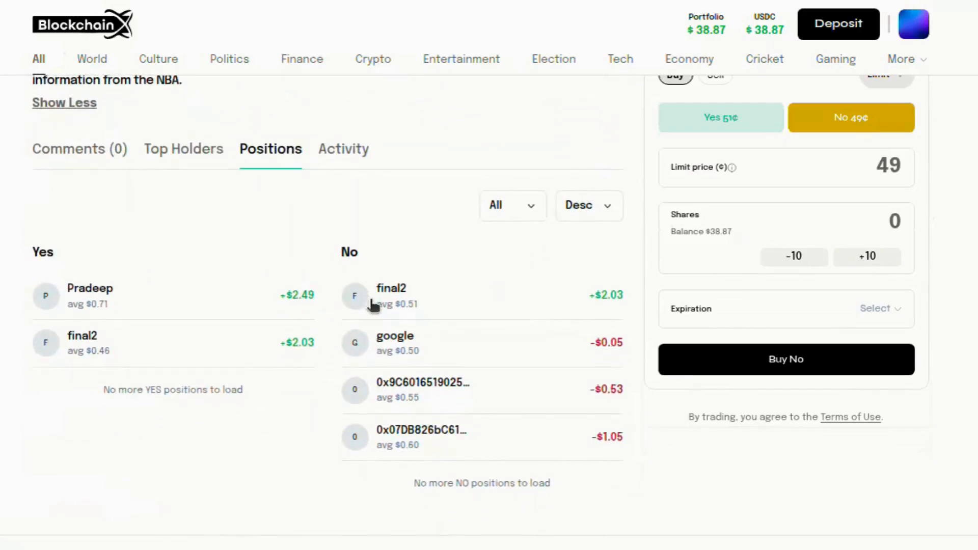
click(182, 151)
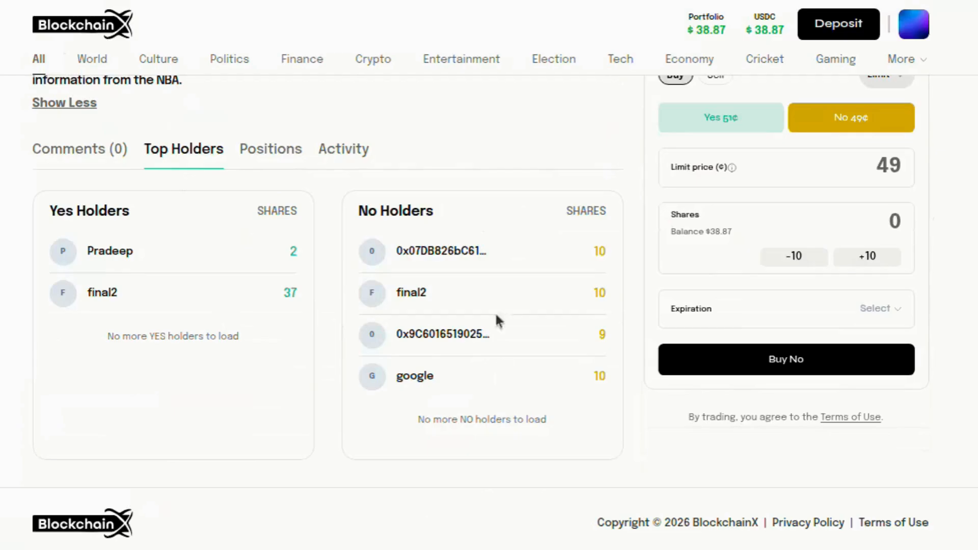
Scroll through the market's Activity feed, including 3 NO at 56.0¢ and 3 YES at 44.0¢
click(330, 152)
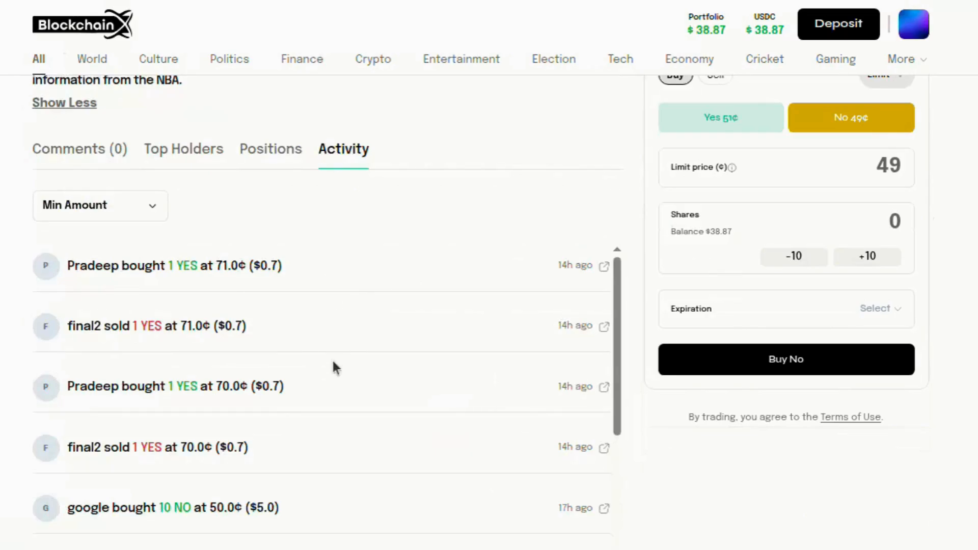
scroll(331, 364, down, 5)
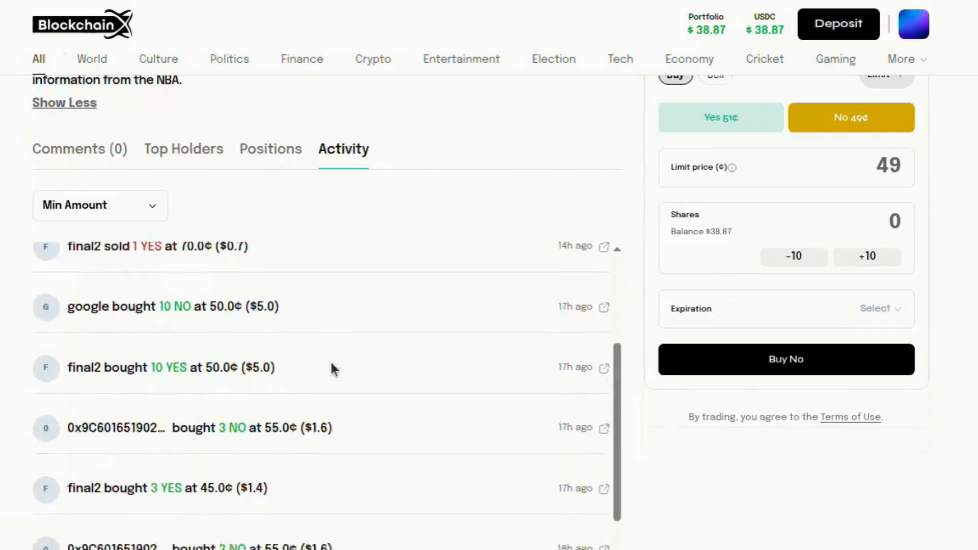
scroll(331, 363, down, 3)
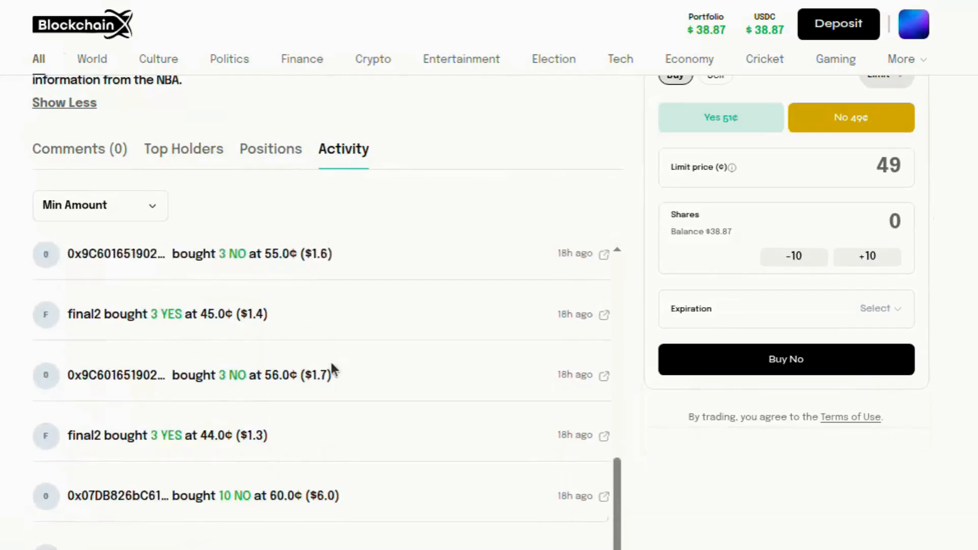
scroll(331, 368, down, 1)
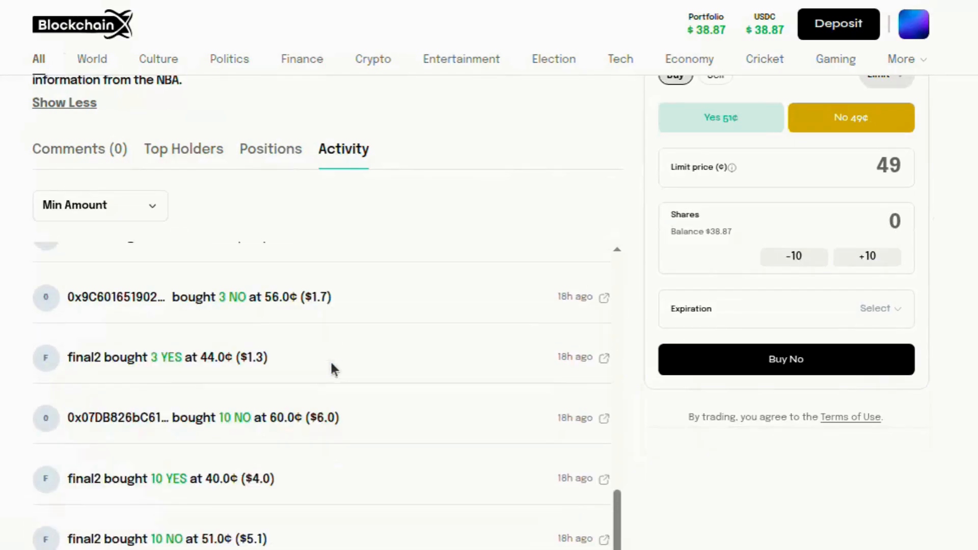
scroll(464, 228, up, 4)
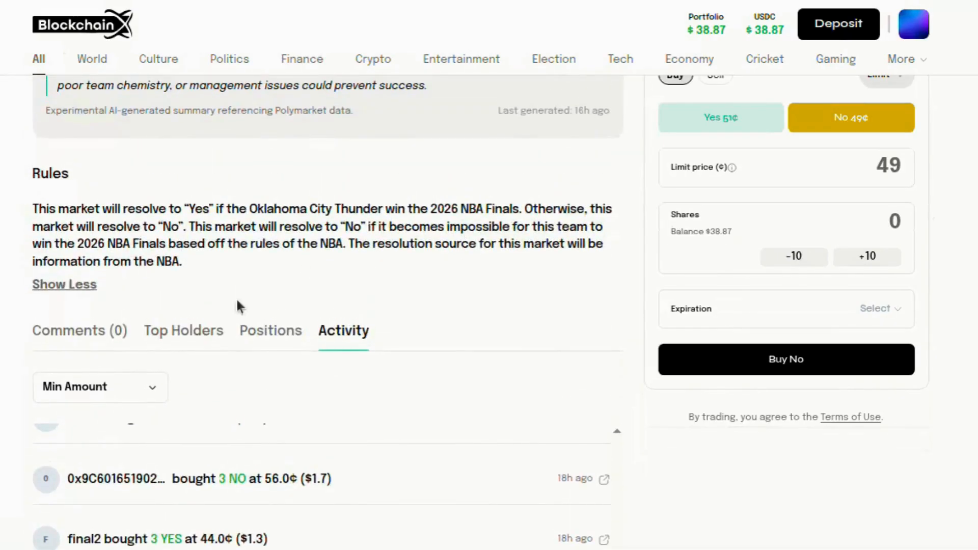
Write and post 'No way they gonne win' in the market's comments section
click(92, 339)
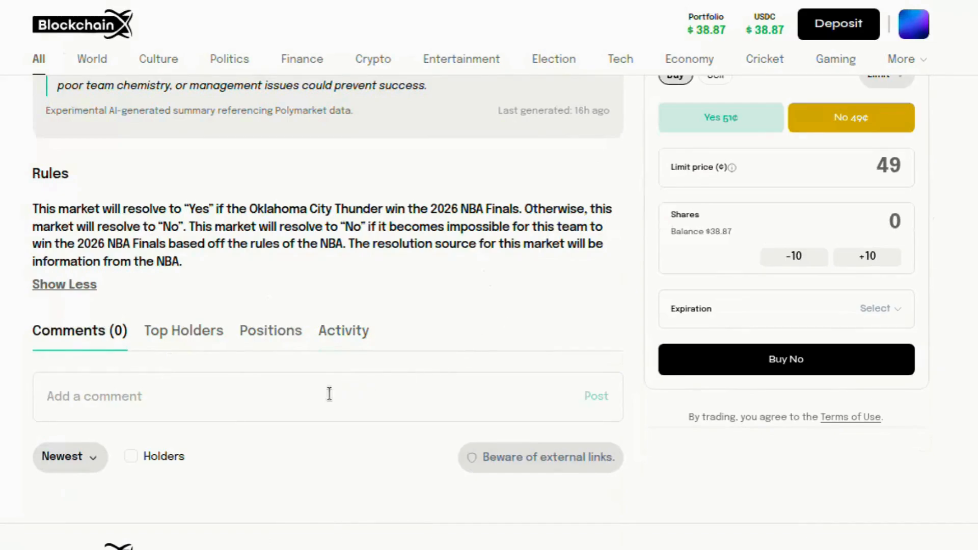
click(257, 391)
text(No way theu)
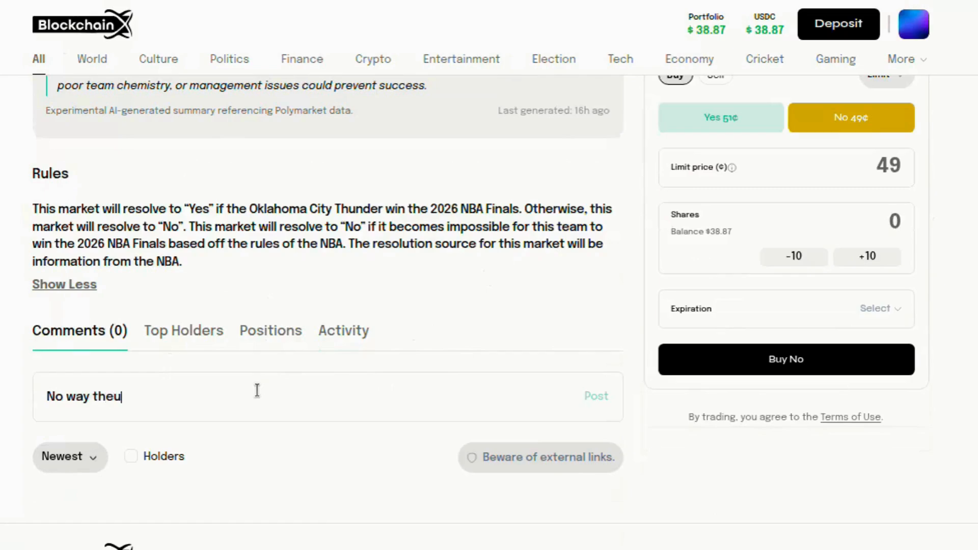
key(BackSpace)
text(y g)
text(one)
text(ne win)
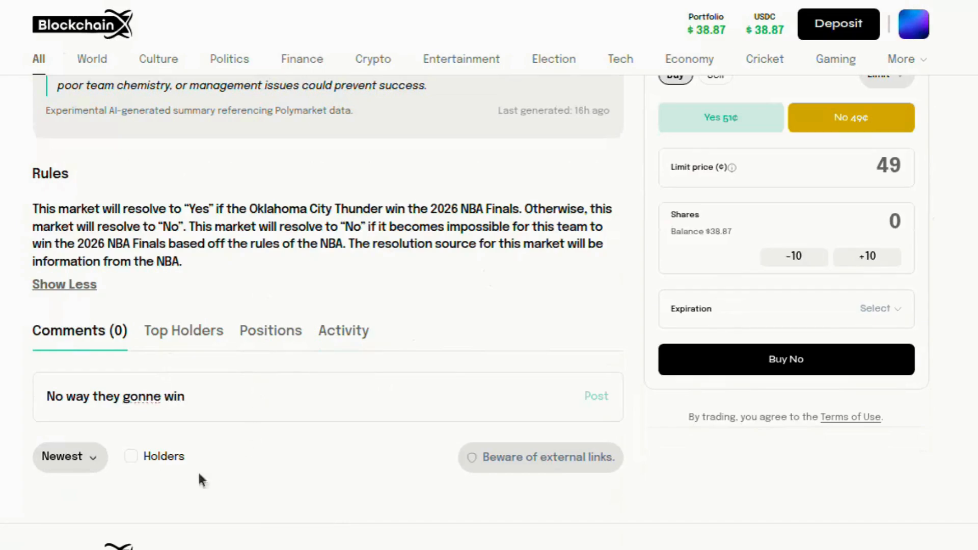
click(596, 397)
scroll(199, 413, down, 3)
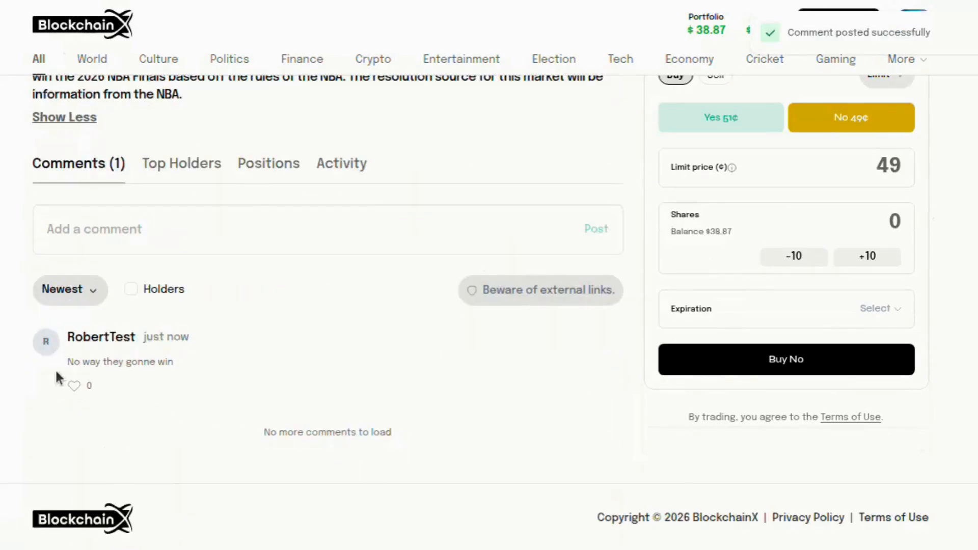
Switch the Lake Warriors order ticket to Yes at 51¢ and scan its order book
scroll(188, 363, up, 15)
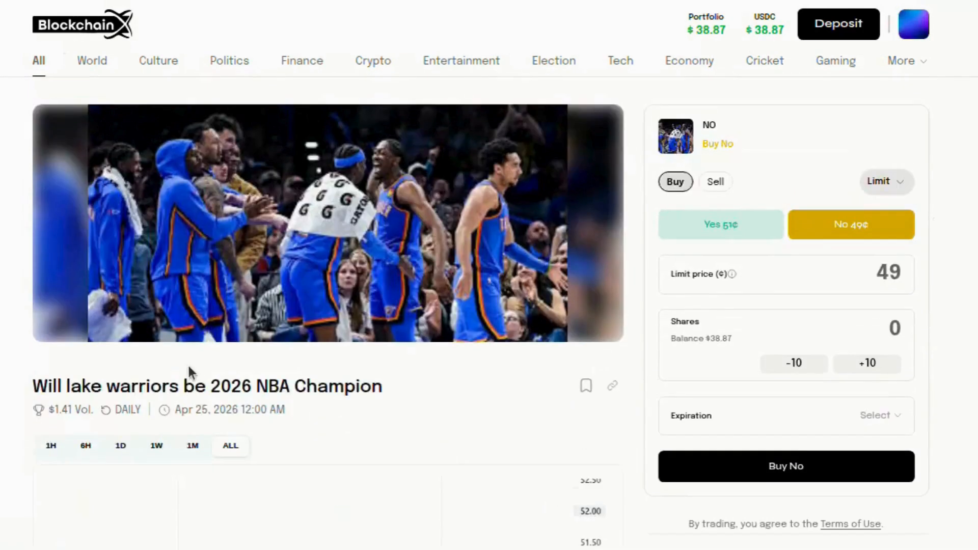
scroll(661, 265, down, 6)
scroll(661, 258, down, 6)
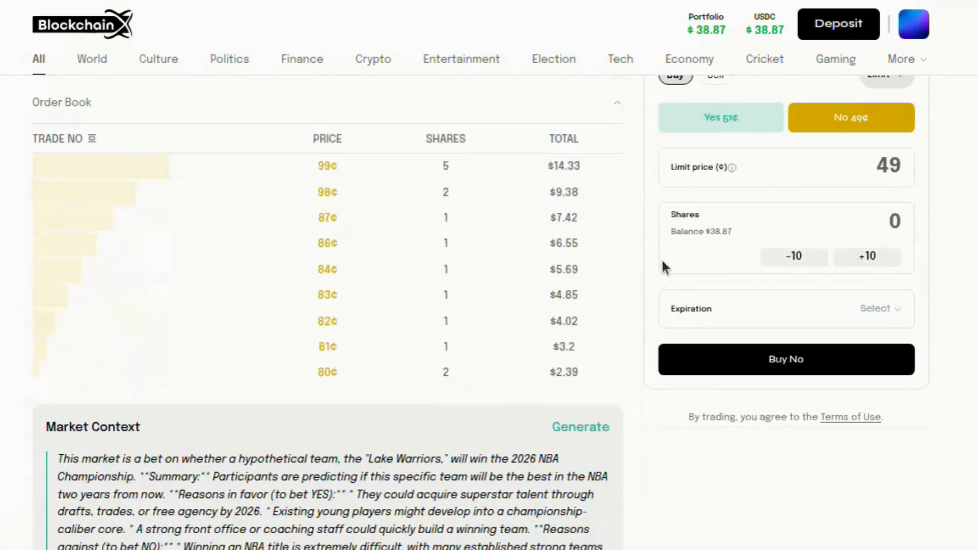
scroll(909, 164, up, 5)
scroll(909, 164, up, 5)
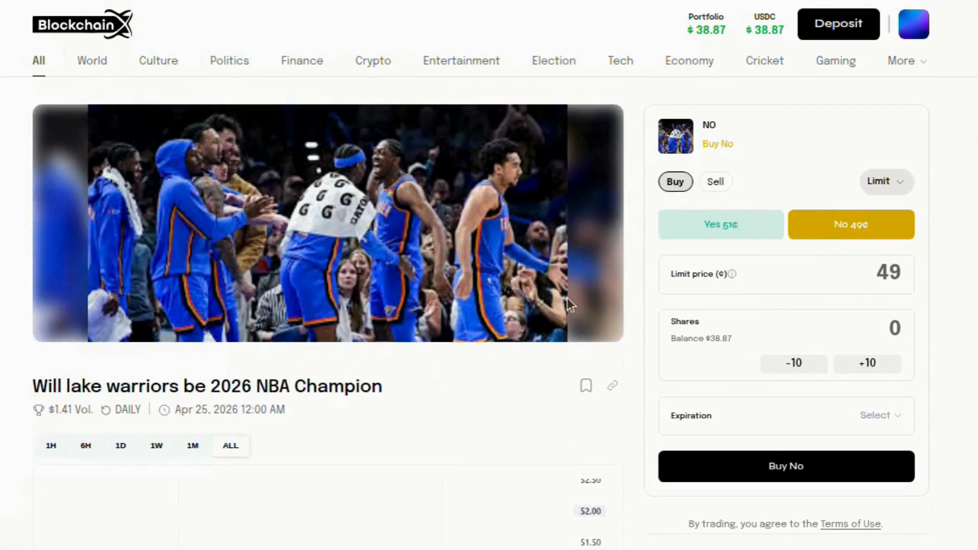
scroll(567, 304, down, 10)
scroll(568, 305, down, 2)
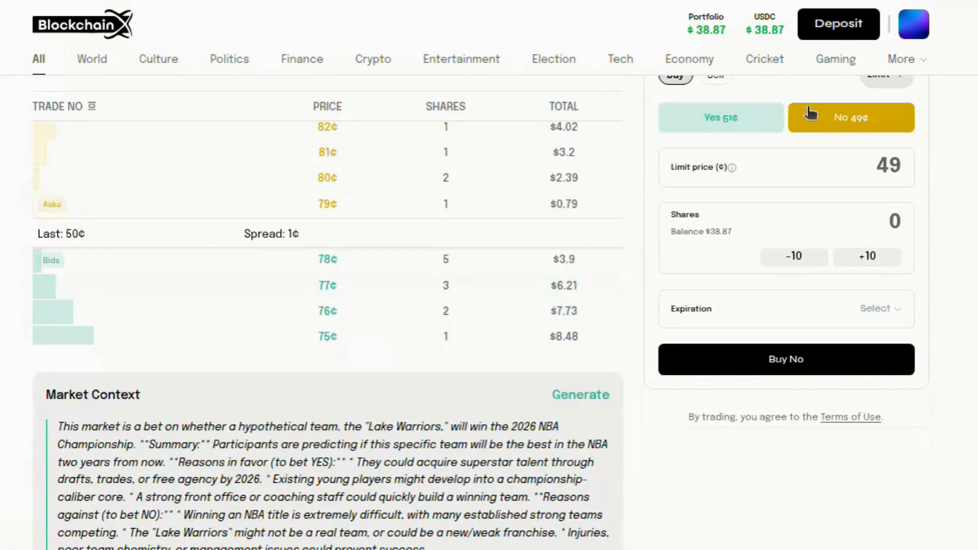
scroll(447, 209, up, 3)
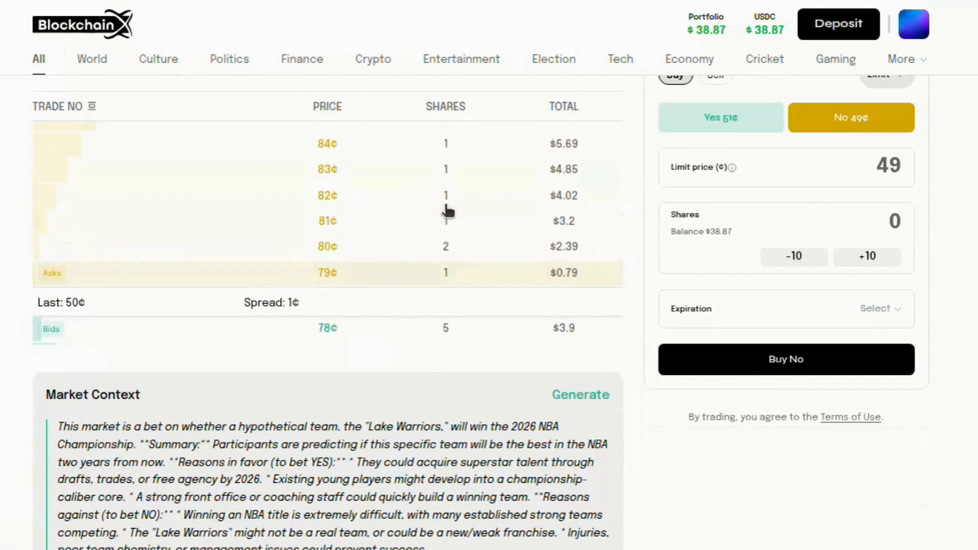
click(682, 129)
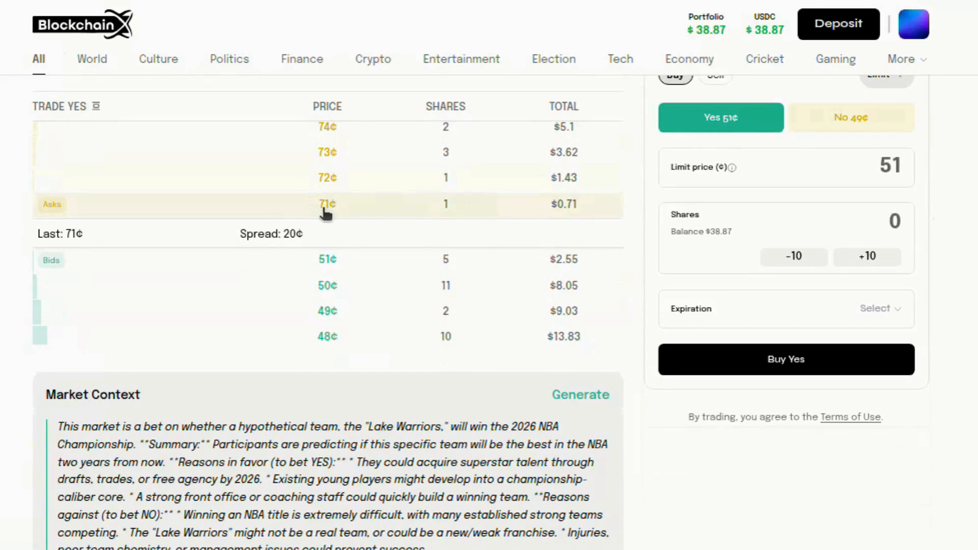
scroll(365, 290, down, 5)
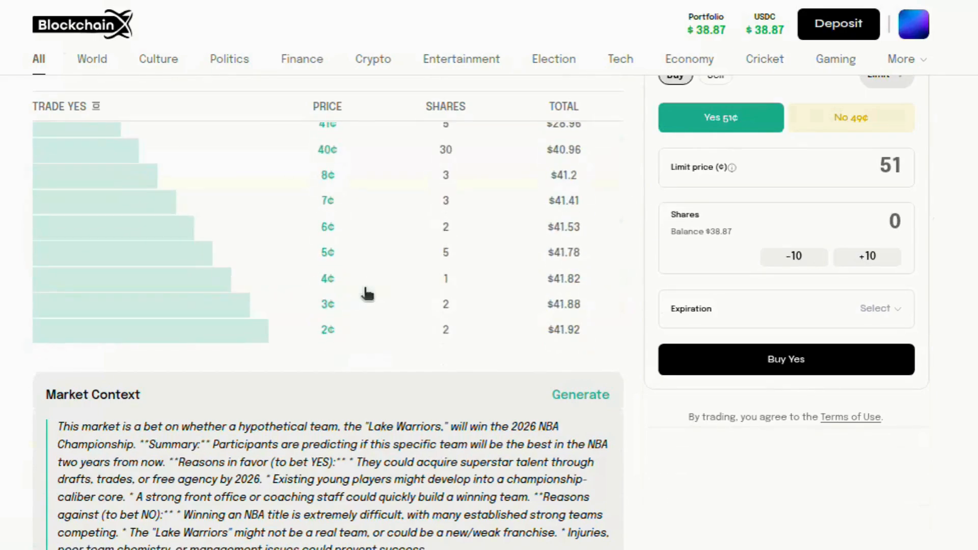
scroll(366, 291, up, 5)
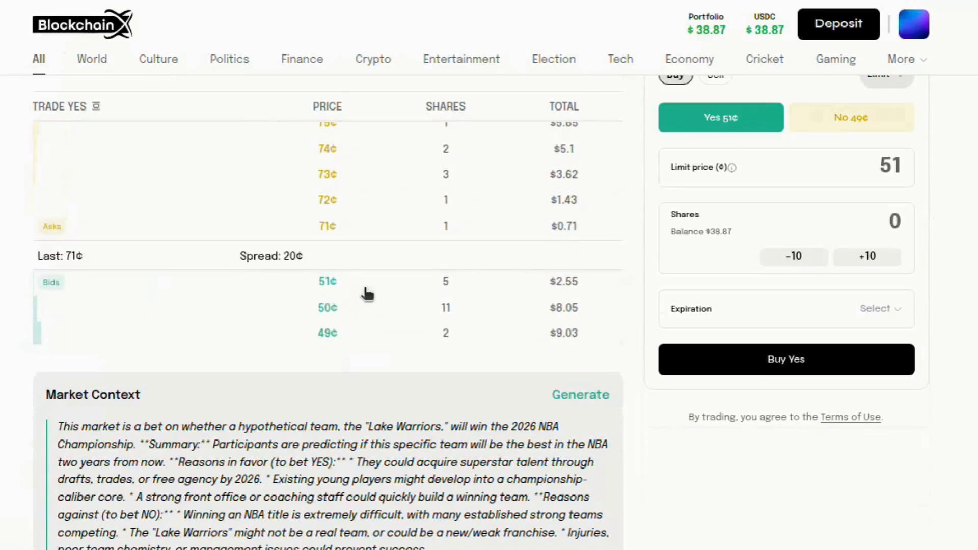
Buy 1 Yes share at a 71¢ limit price, confirming the order in MetaMask
double_click(891, 165)
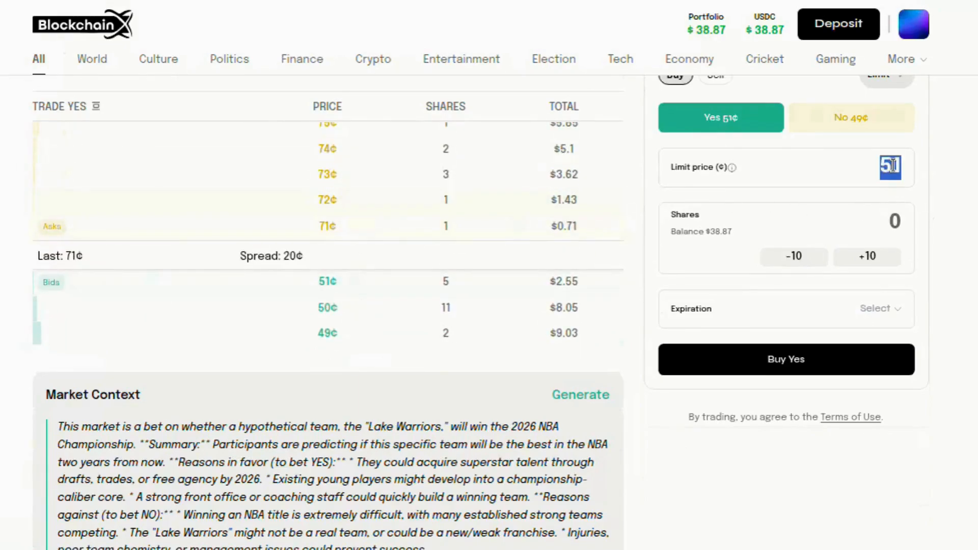
text(71)
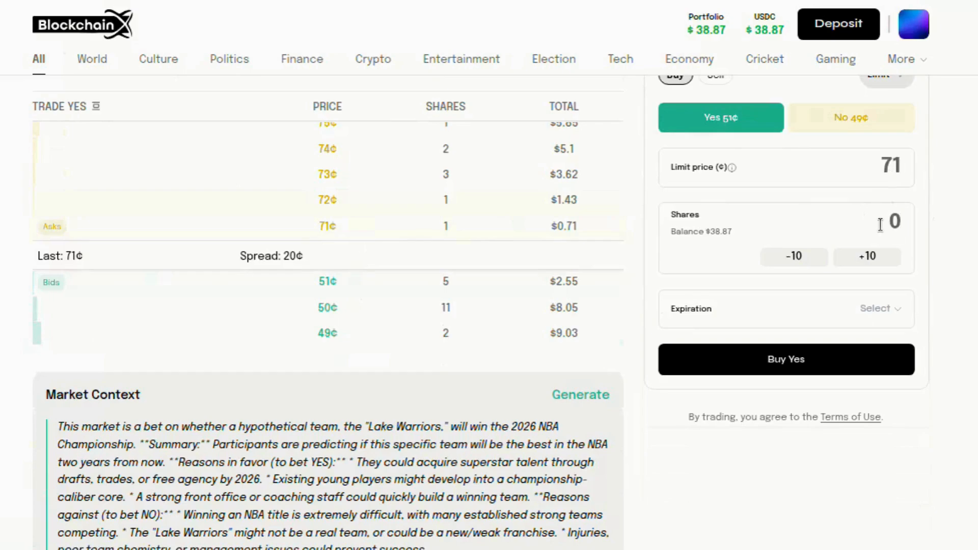
click(880, 224)
text(3)
key(BackSpace)
text(1)
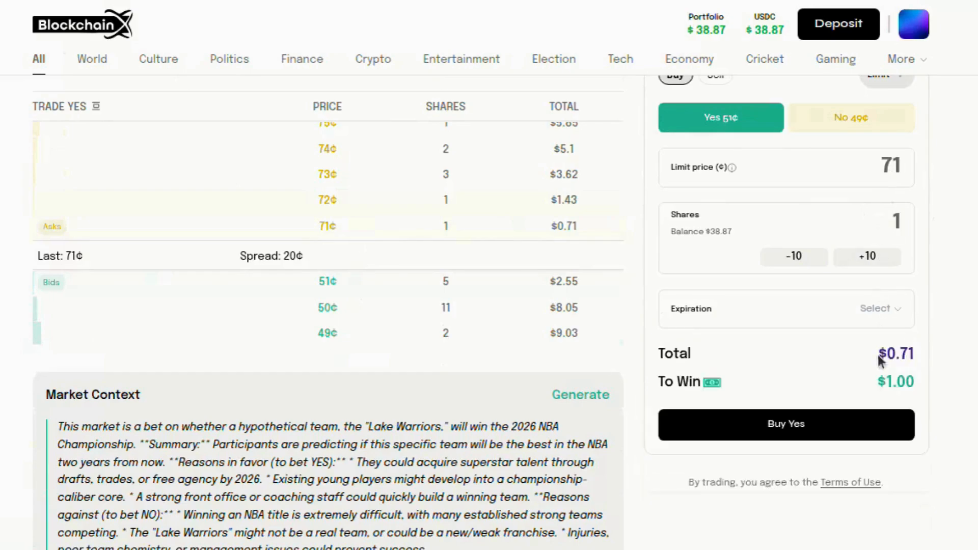
click(860, 432)
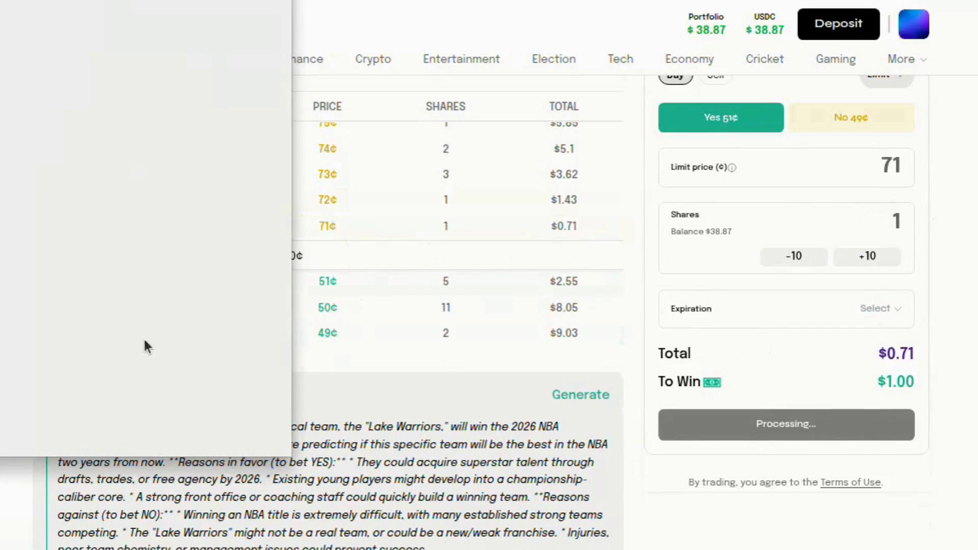
click(193, 436)
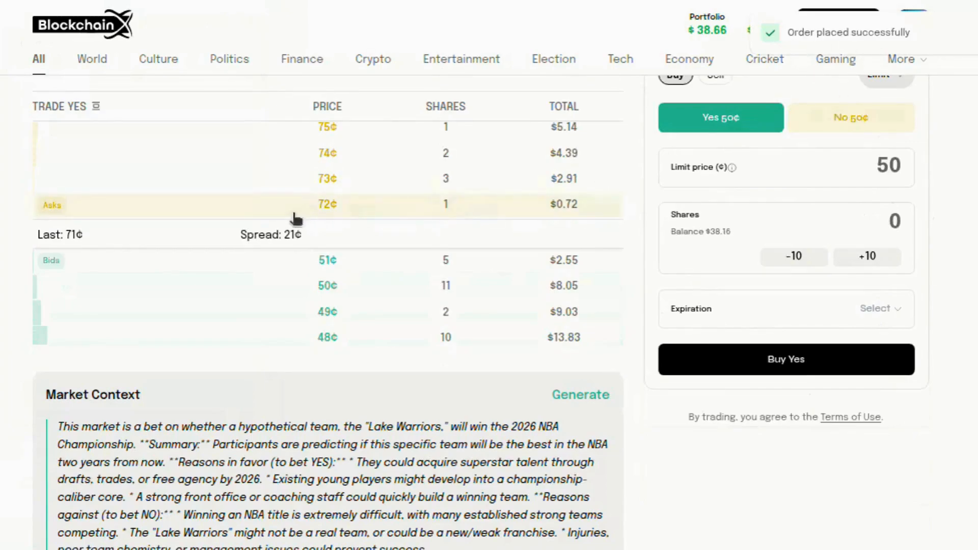
Show the market's Top Holders for Yes and No
scroll(487, 355, down, 2)
scroll(486, 351, down, 10)
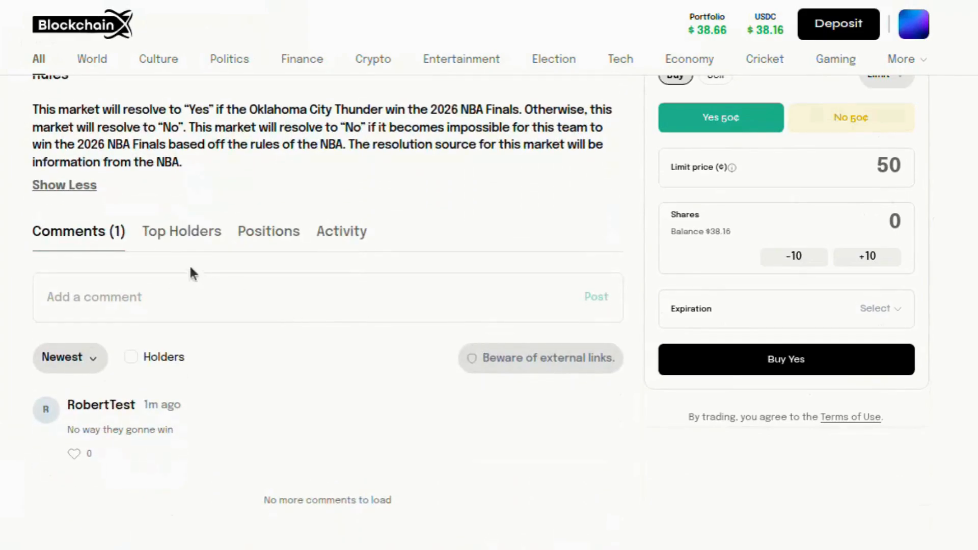
click(185, 233)
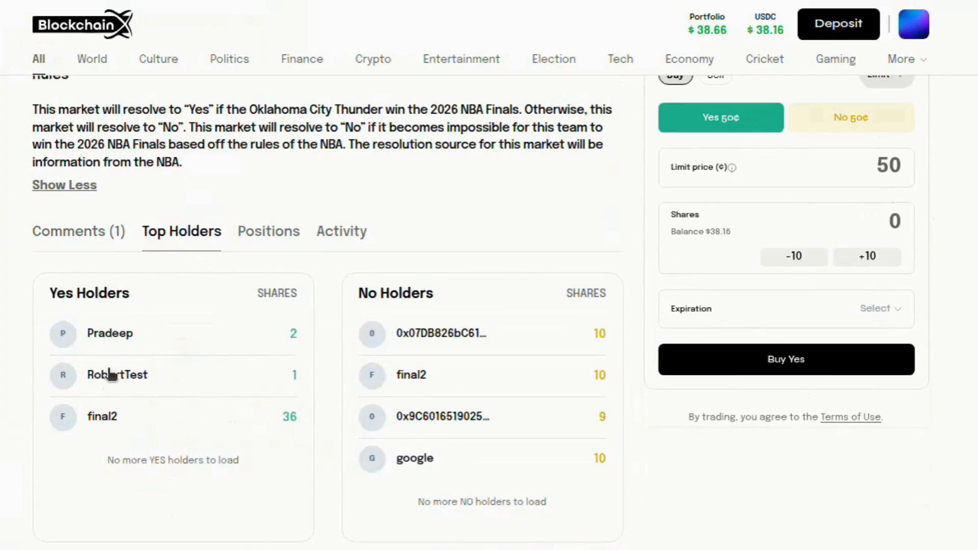
mouse_move(110, 379)
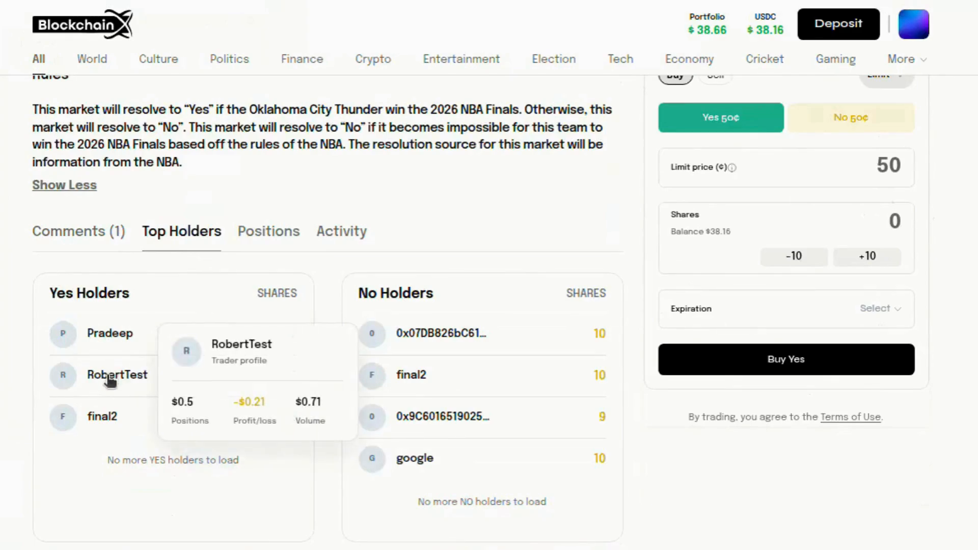
Open the portfolio and look through its trade history
click(723, 26)
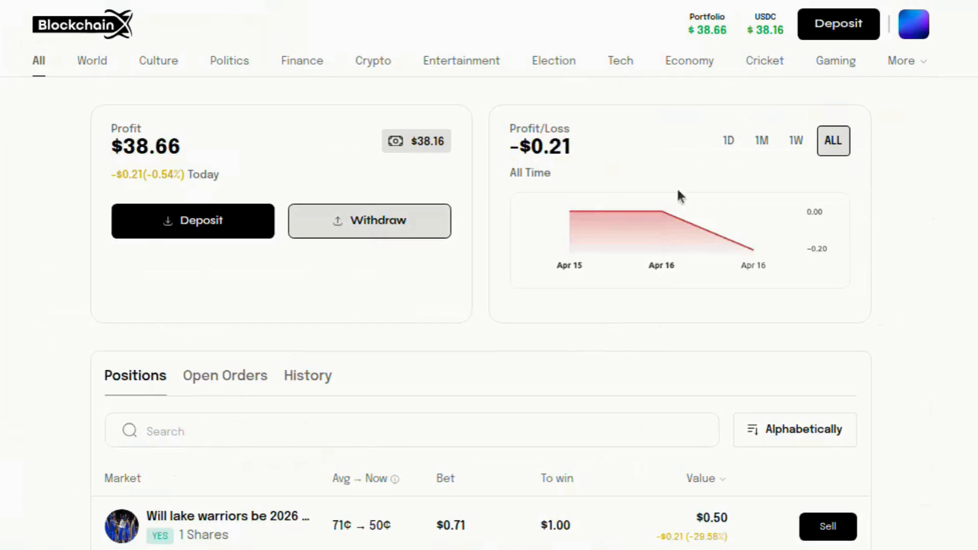
click(313, 377)
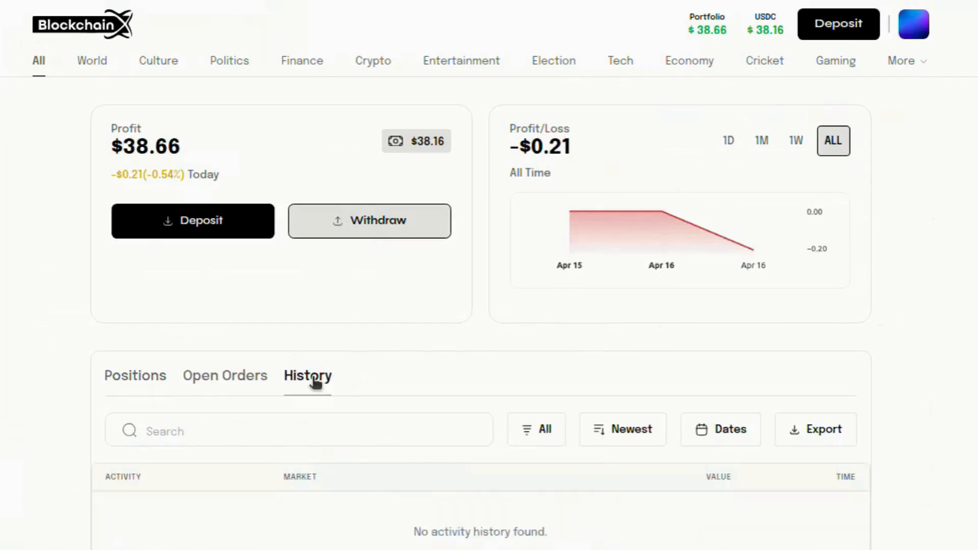
scroll(484, 340, down, 3)
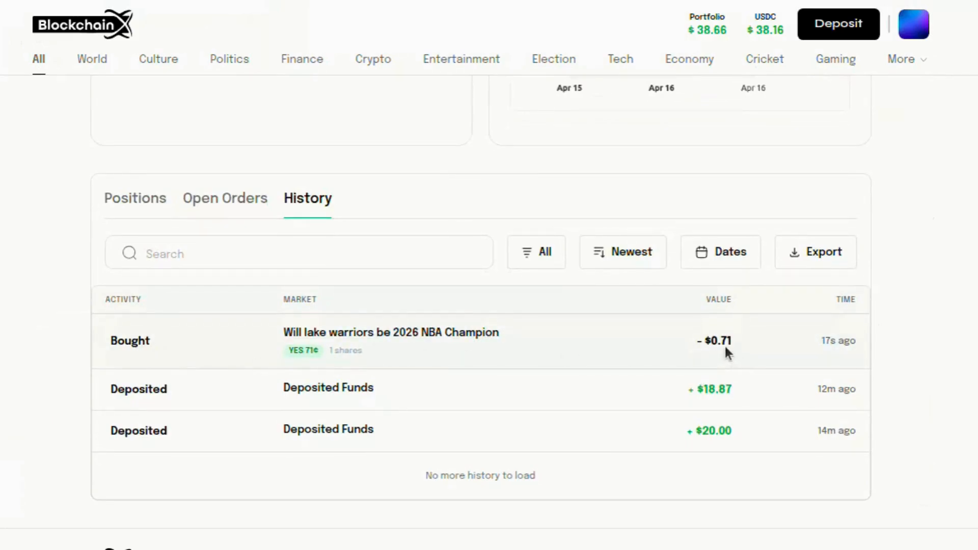
scroll(498, 353, up, 3)
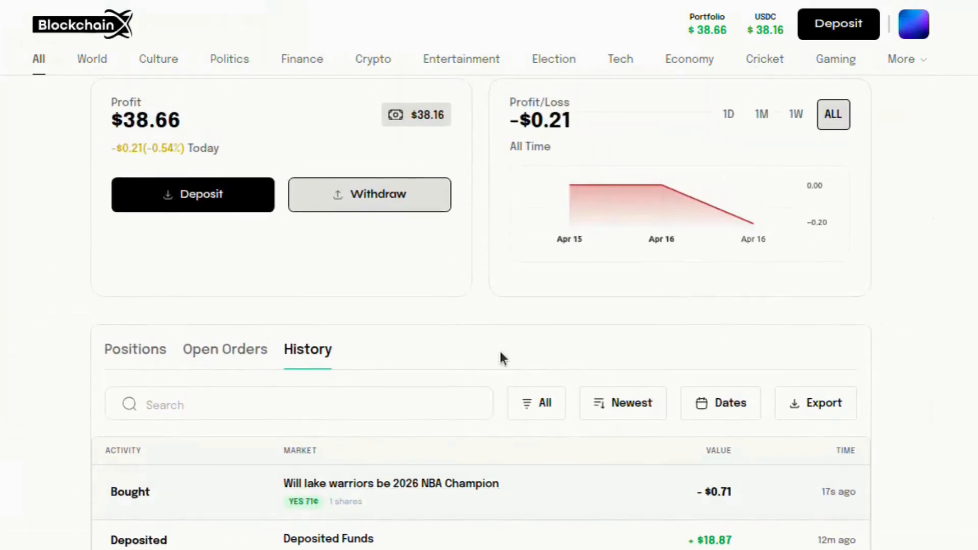
Check open orders, then return to positions showing the Lake Warriors Yes share
click(229, 349)
click(135, 350)
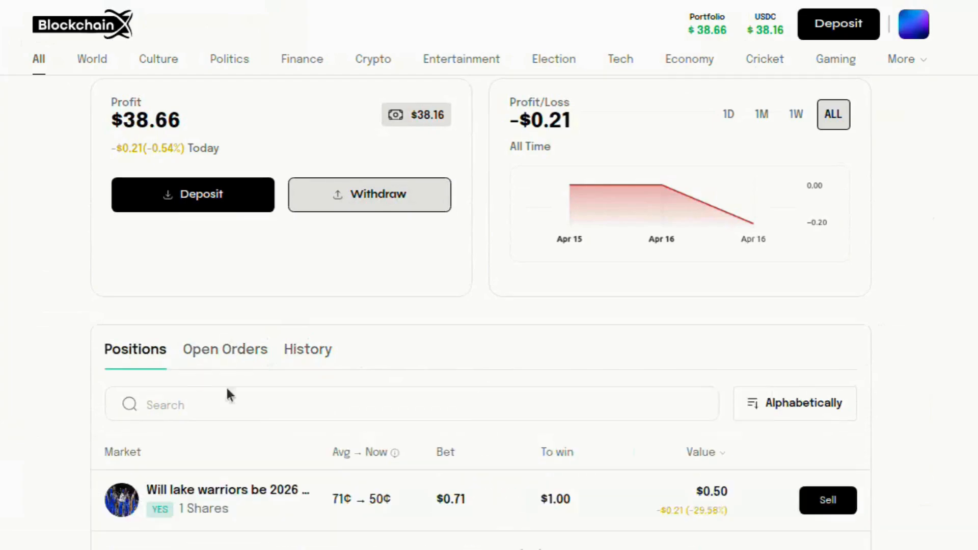
scroll(388, 407, down, 3)
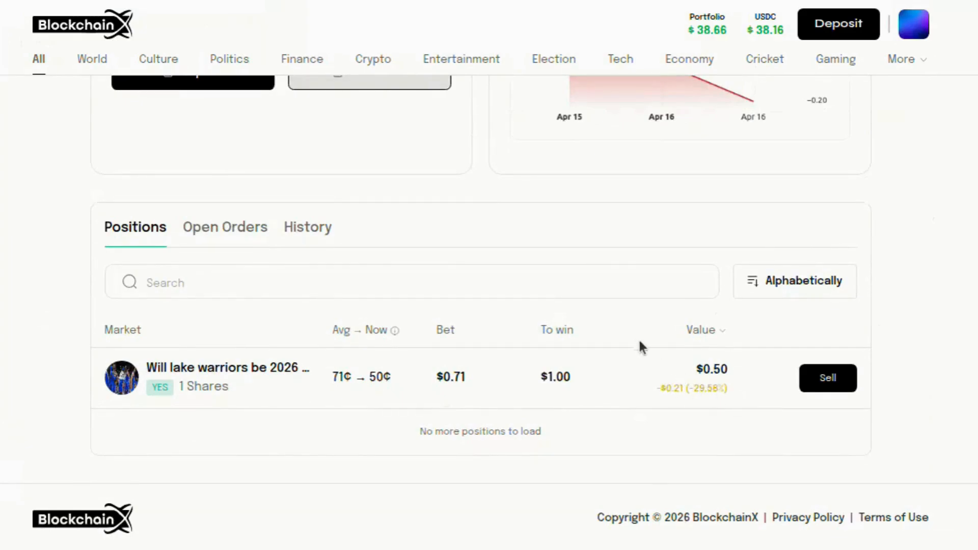
scroll(639, 343, up, 3)
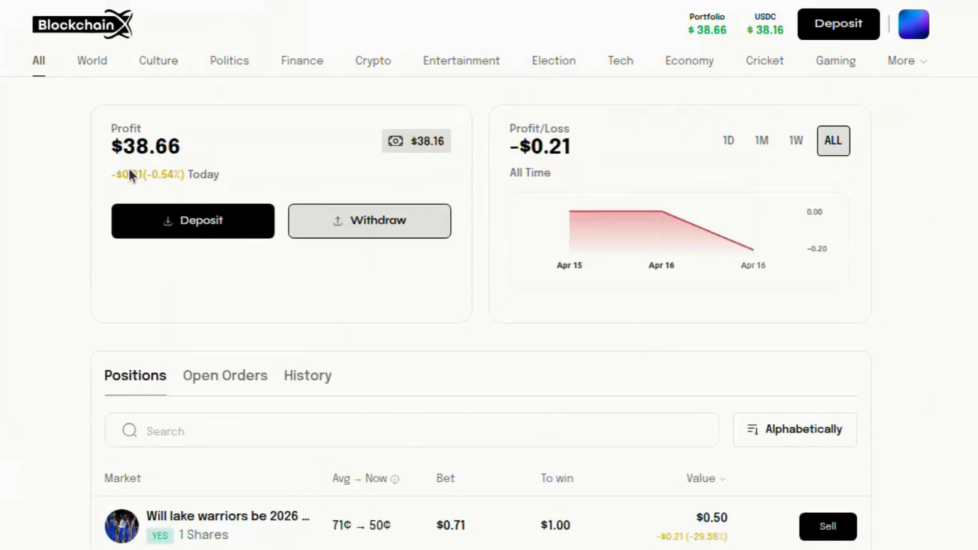
mouse_move(667, 218)
scroll(821, 308, down, 3)
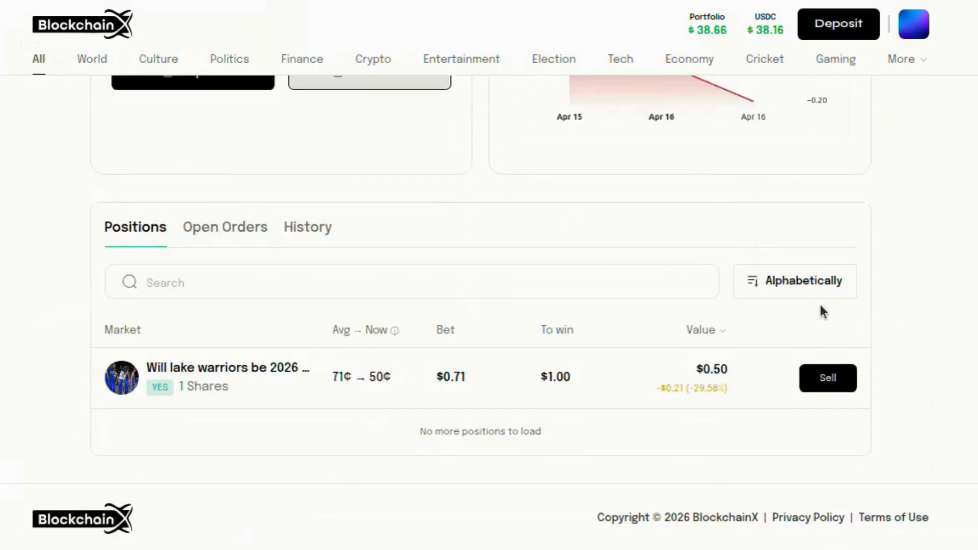
Open the Lake Warriors market page
click(267, 369)
scroll(533, 376, down, 6)
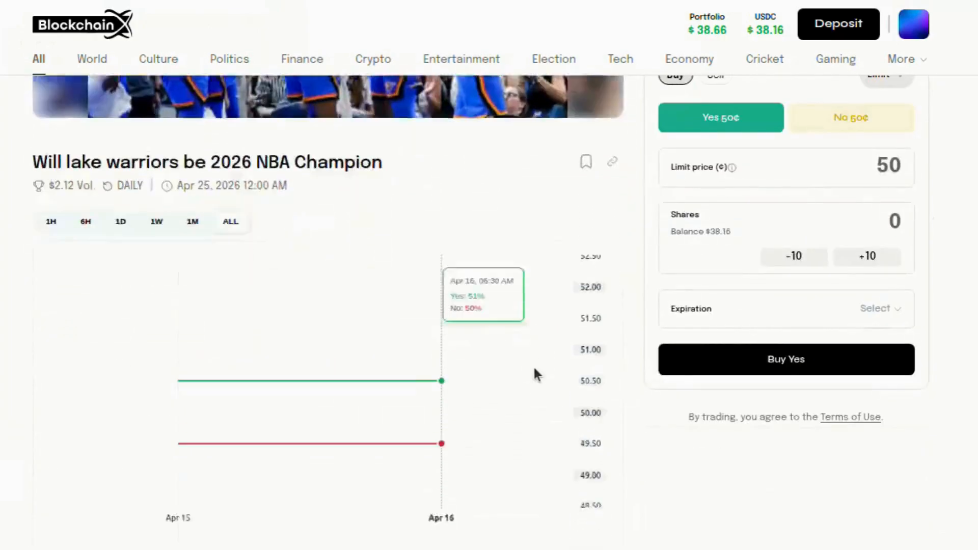
scroll(534, 369, down, 2)
scroll(536, 373, down, 4)
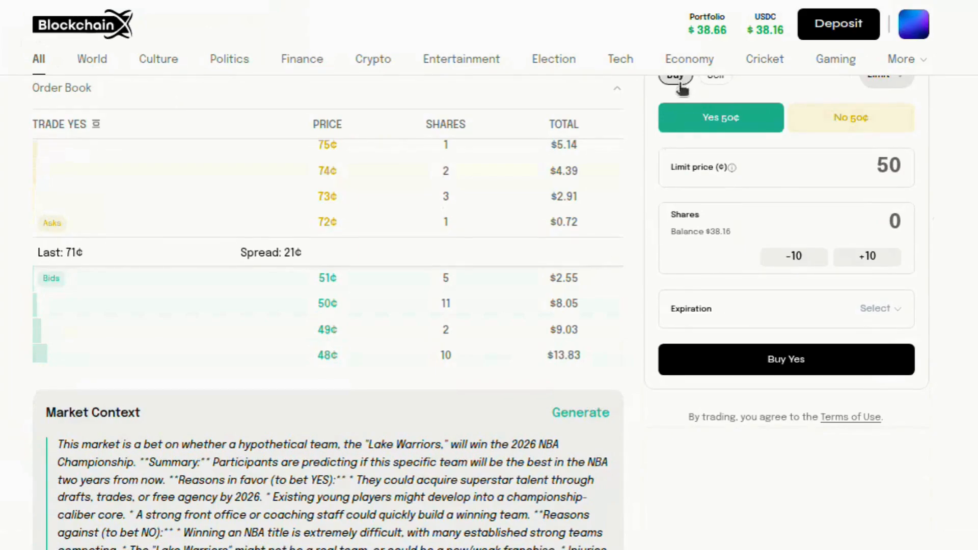
Place a Yes buy order for 10 shares at 52¢ and confirm it in MetaMask
double_click(878, 173)
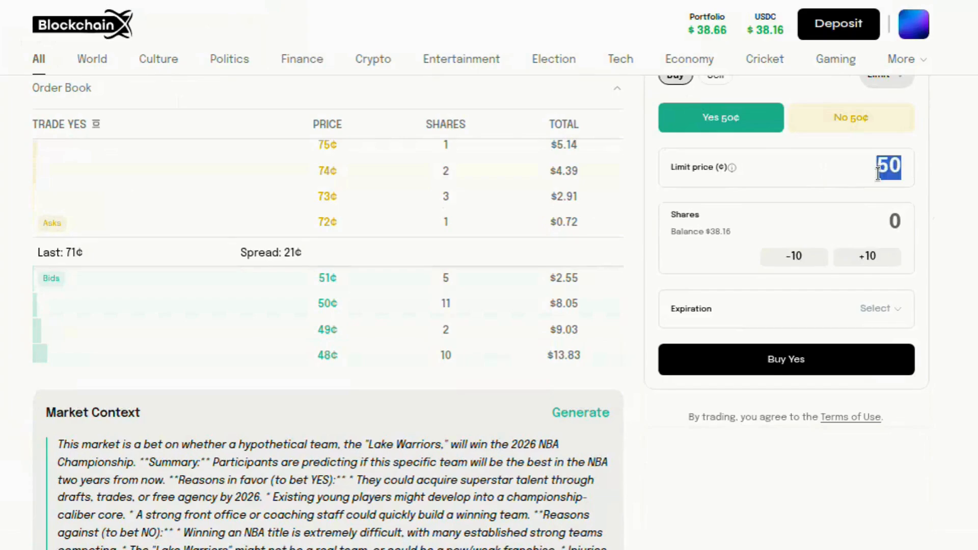
key(BackSpace)
text(52)
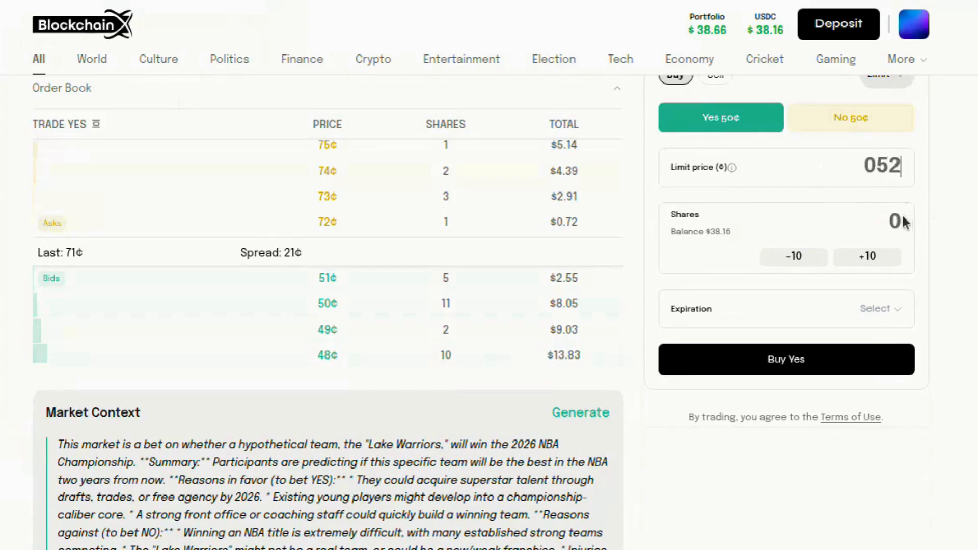
click(893, 218)
text(10)
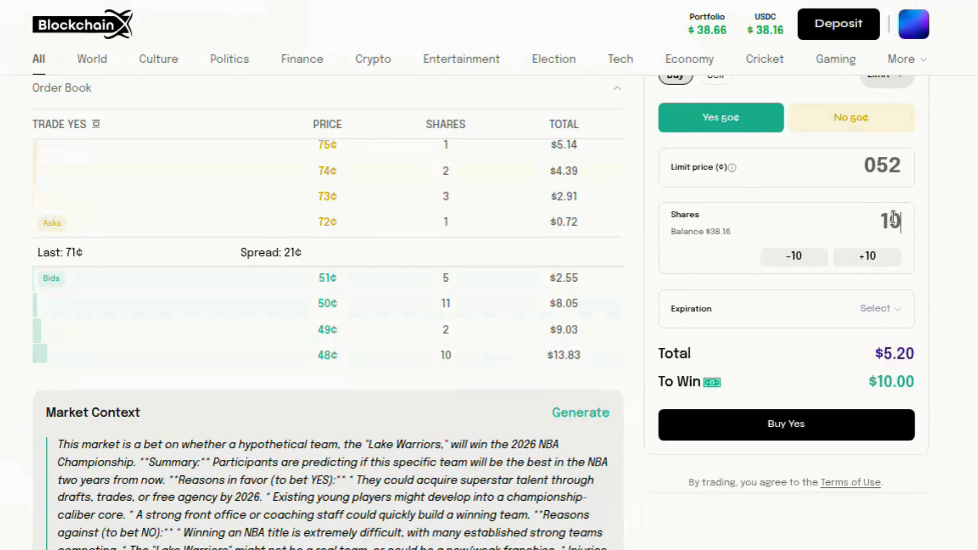
click(771, 434)
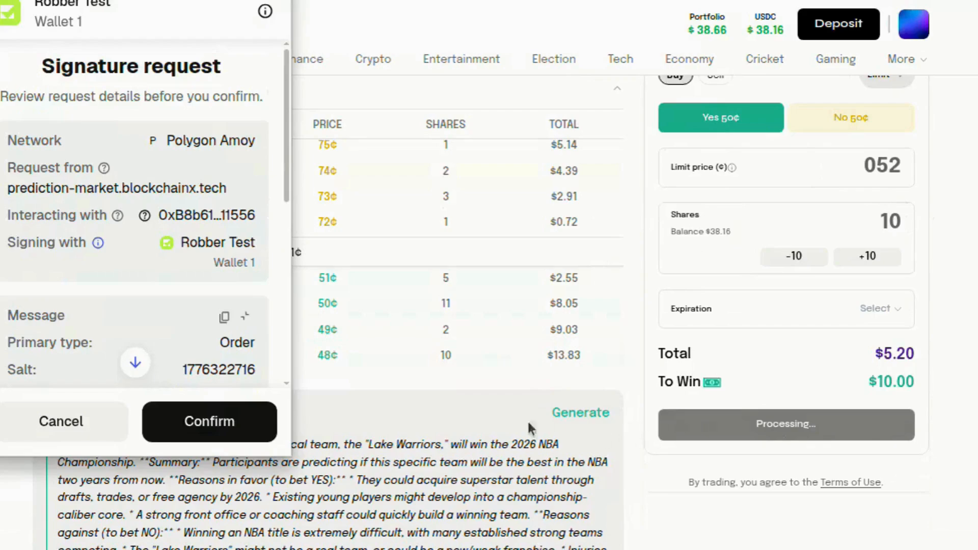
click(258, 422)
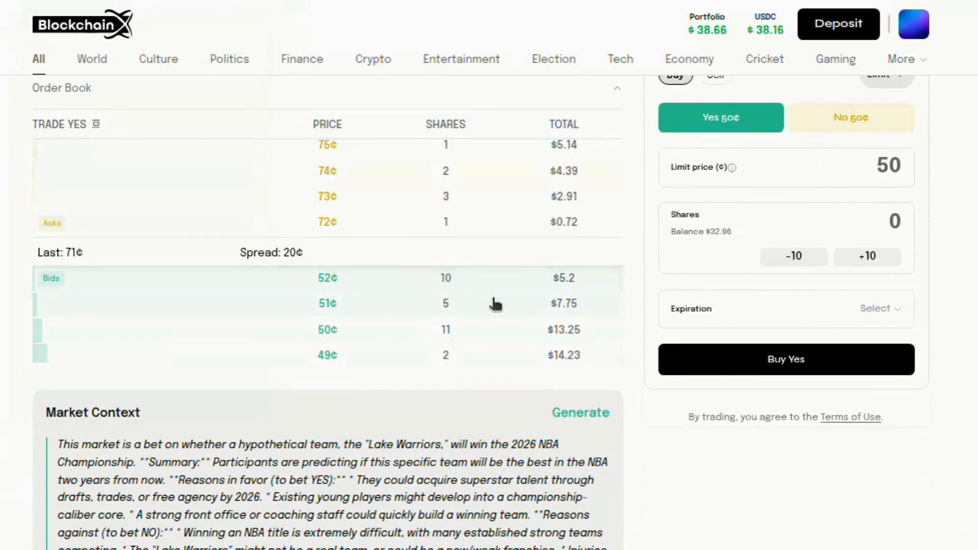
Show the portfolio's pending 10-share Yes buy at 52¢, 0/10 filled, totalling $5.20
click(705, 22)
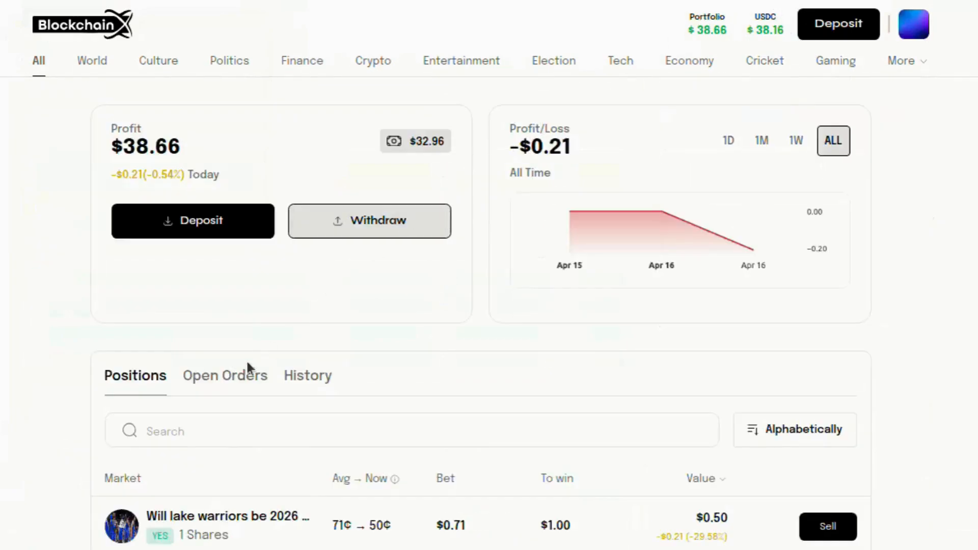
click(240, 375)
scroll(382, 371, down, 3)
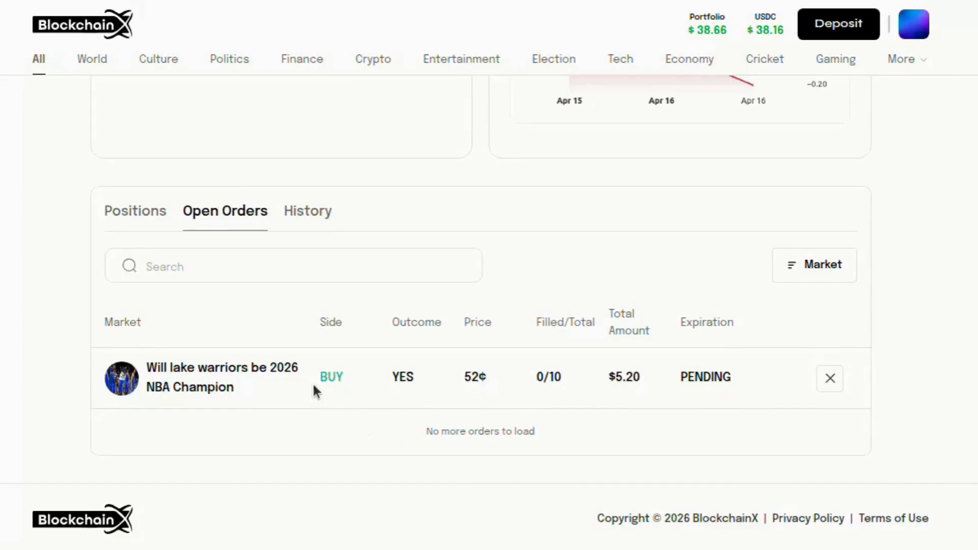
scroll(498, 390, up, 3)
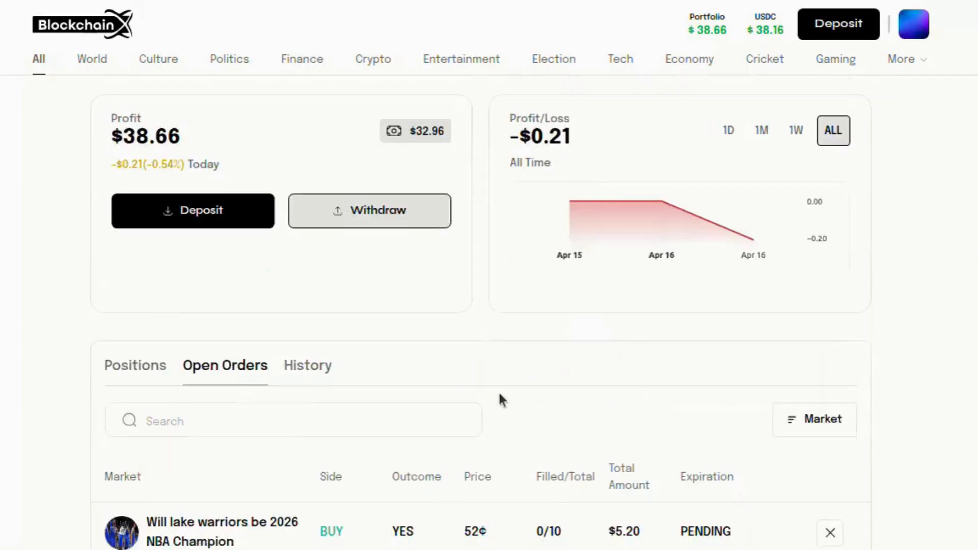
scroll(498, 390, down, 3)
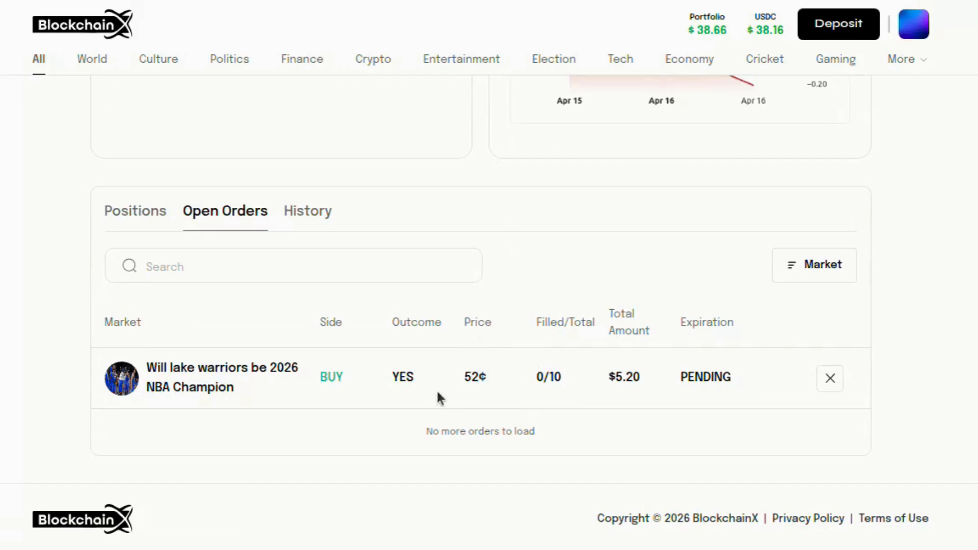
Return to Lake Warriors, switch the trade to No at 50¢, and scan the No order book
click(218, 387)
scroll(589, 415, down, 8)
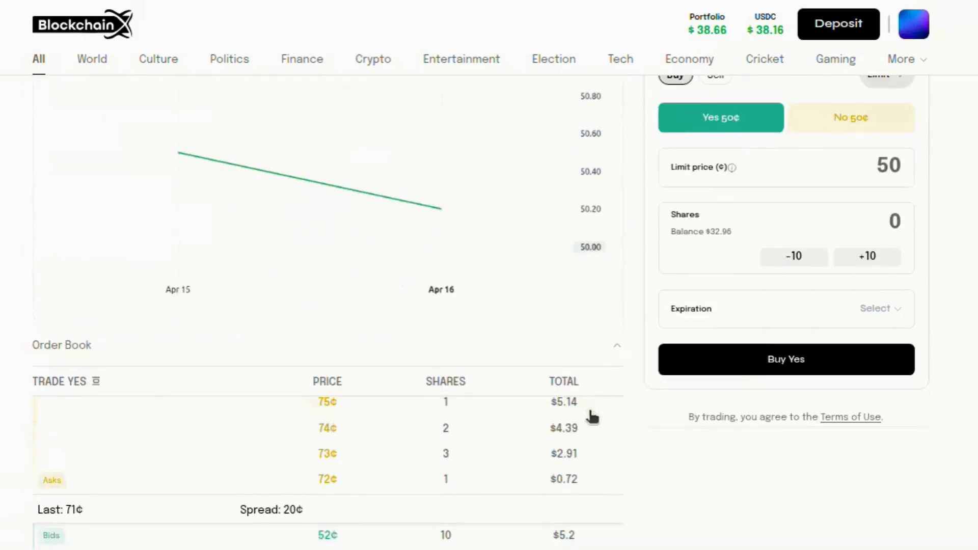
scroll(590, 415, down, 3)
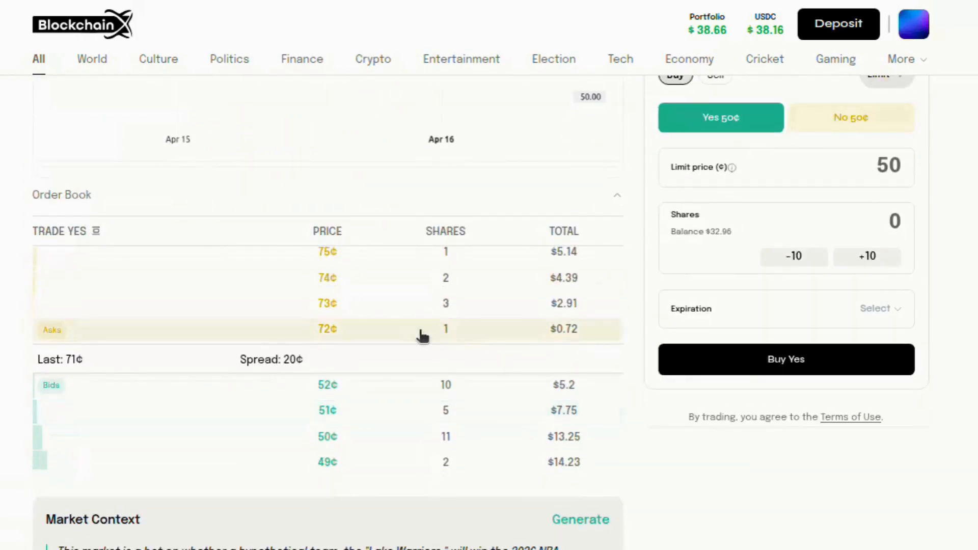
click(838, 127)
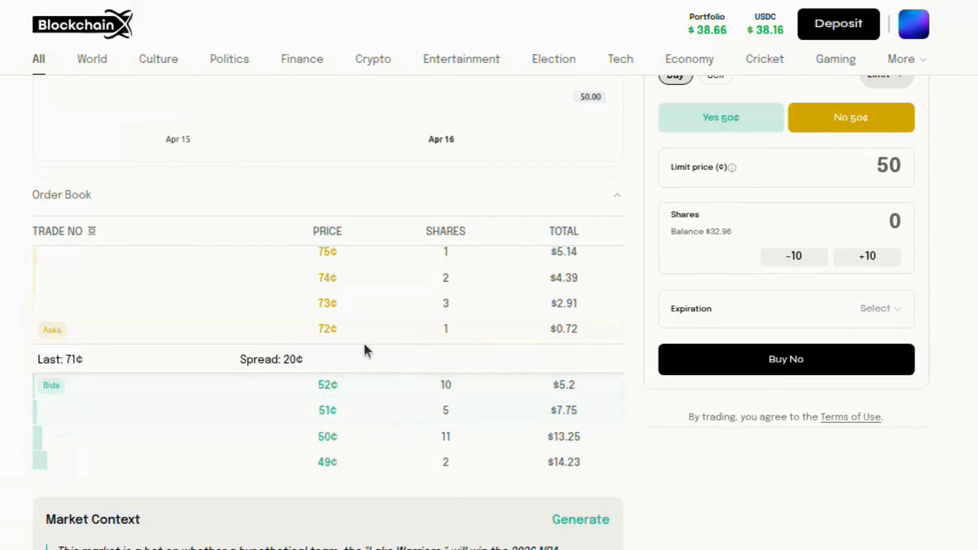
scroll(364, 349, up, 3)
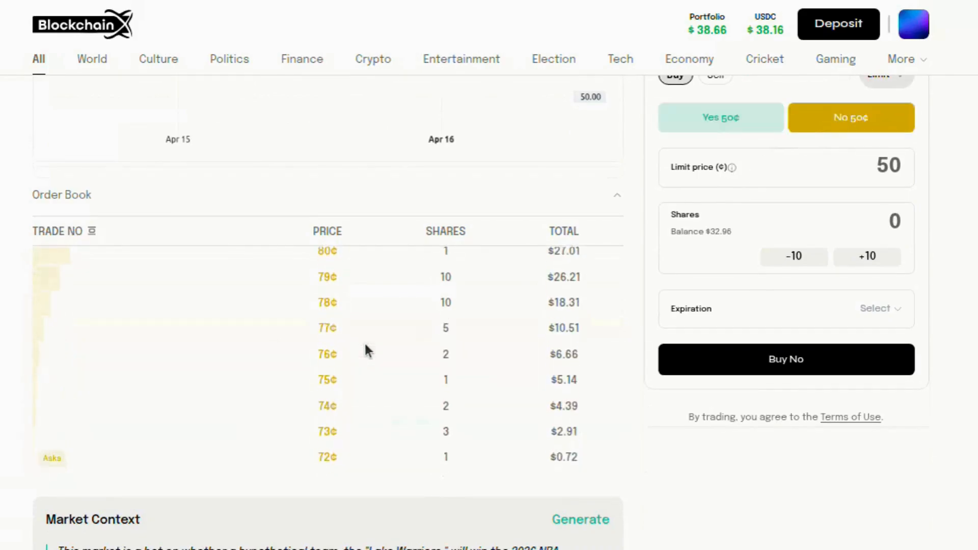
scroll(365, 349, down, 10)
scroll(367, 349, up, 10)
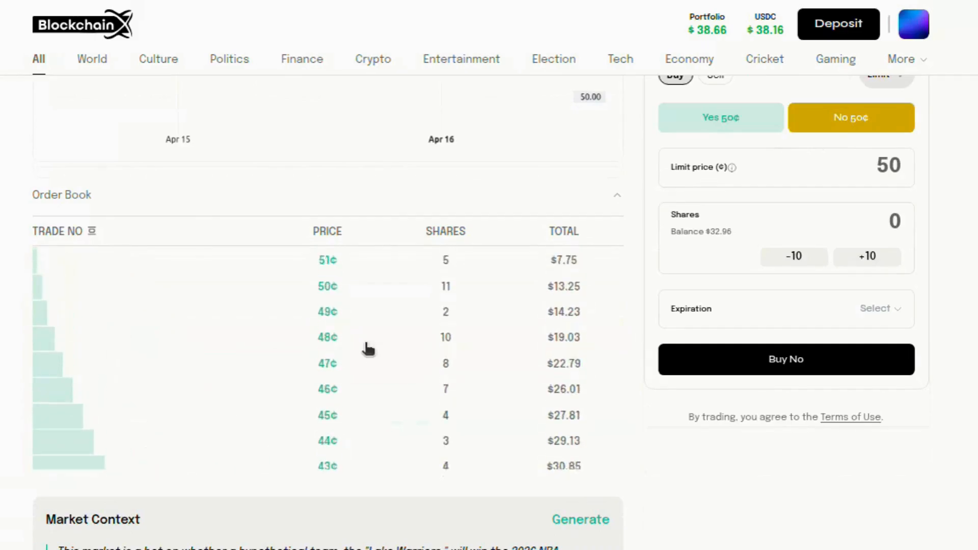
scroll(368, 349, down, 4)
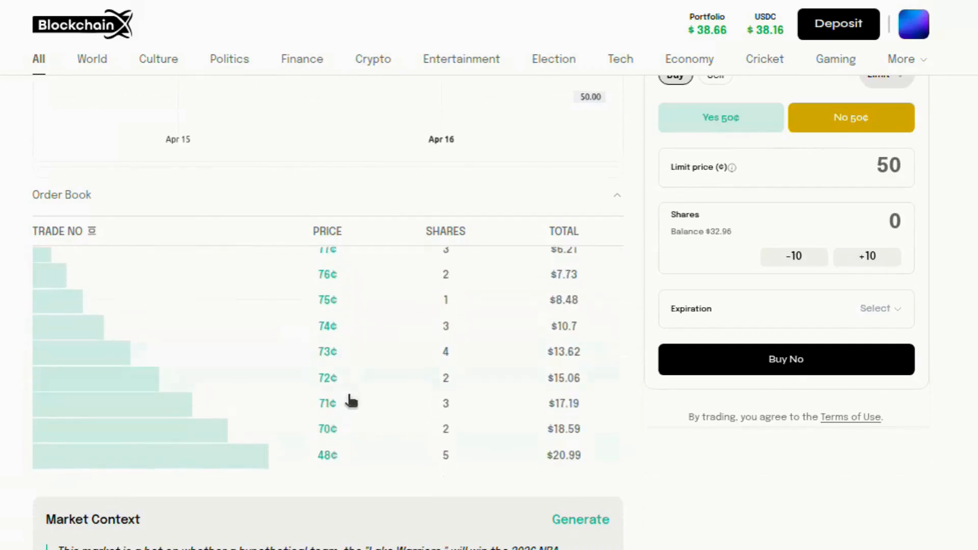
scroll(346, 454, down, 1)
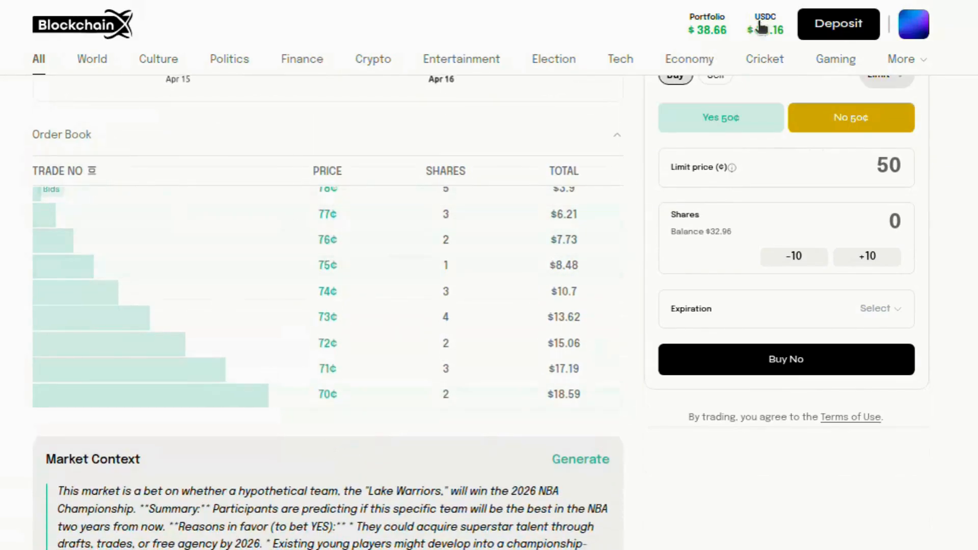
Check the portfolio's open orders to see the 52¢ order is 5 of 10 filled
click(707, 25)
scroll(525, 295, down, 3)
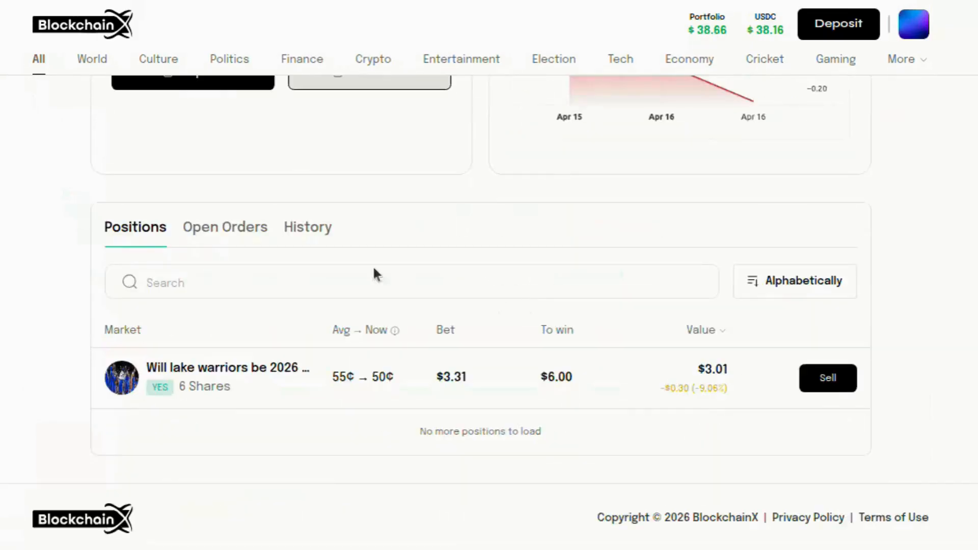
click(243, 244)
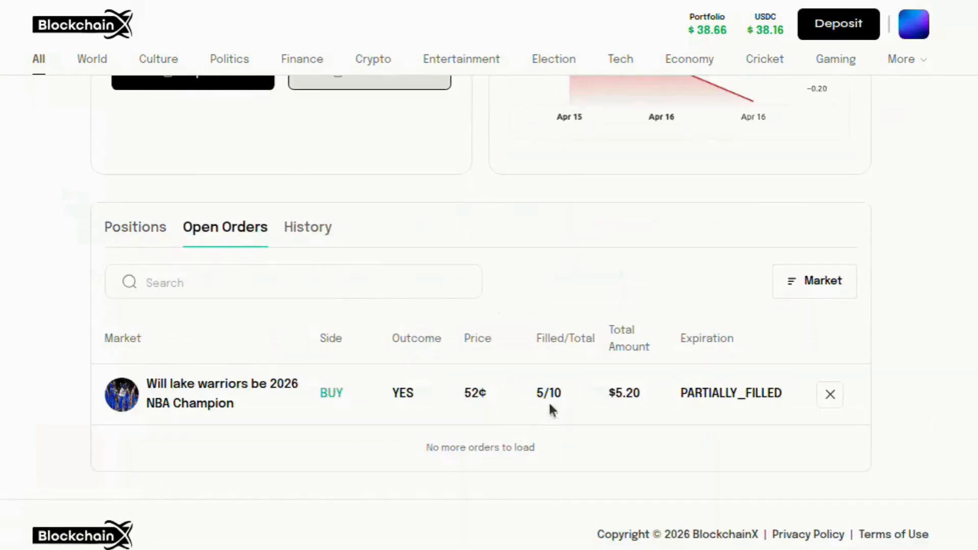
Open the Lake Warriors market and view its Top Holders lists
click(253, 389)
scroll(461, 450, down, 5)
scroll(464, 450, down, 5)
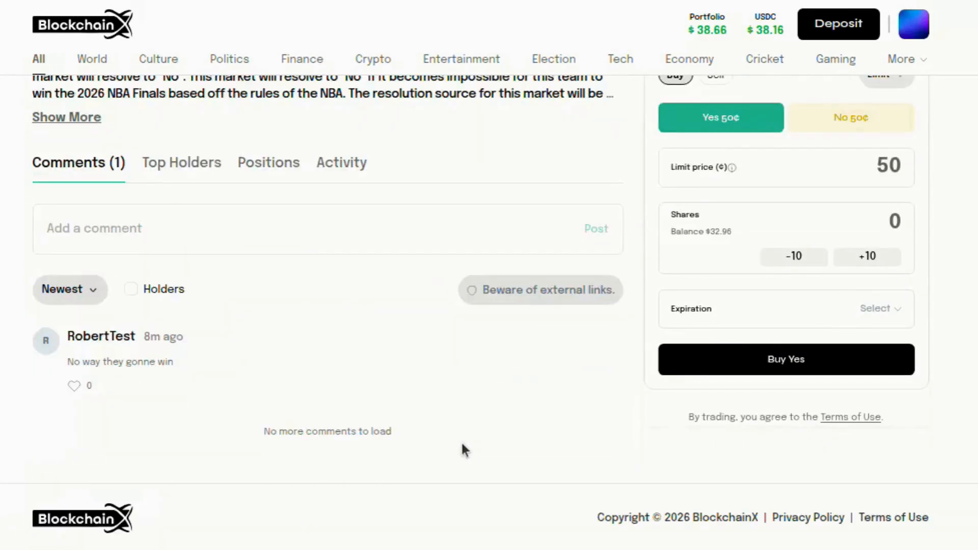
click(192, 165)
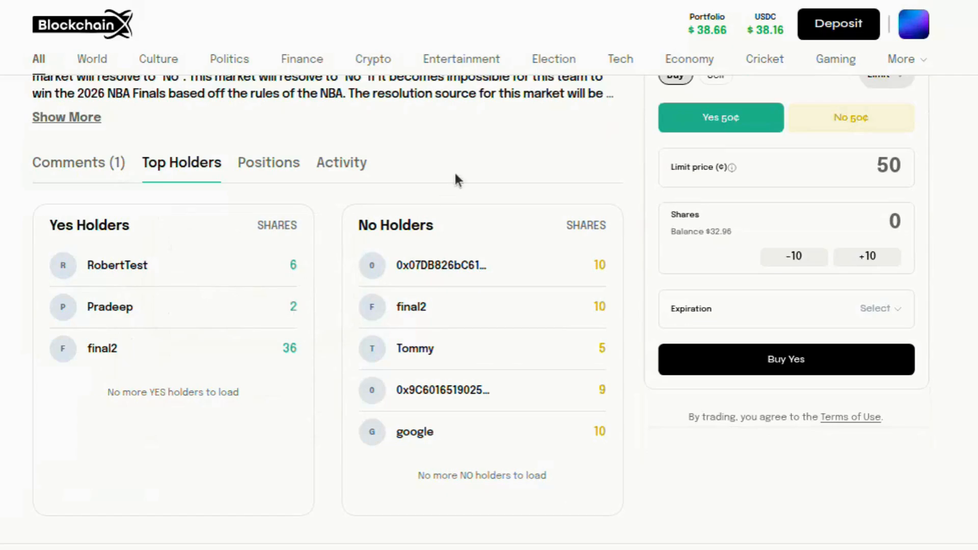
scroll(454, 170, up, 12)
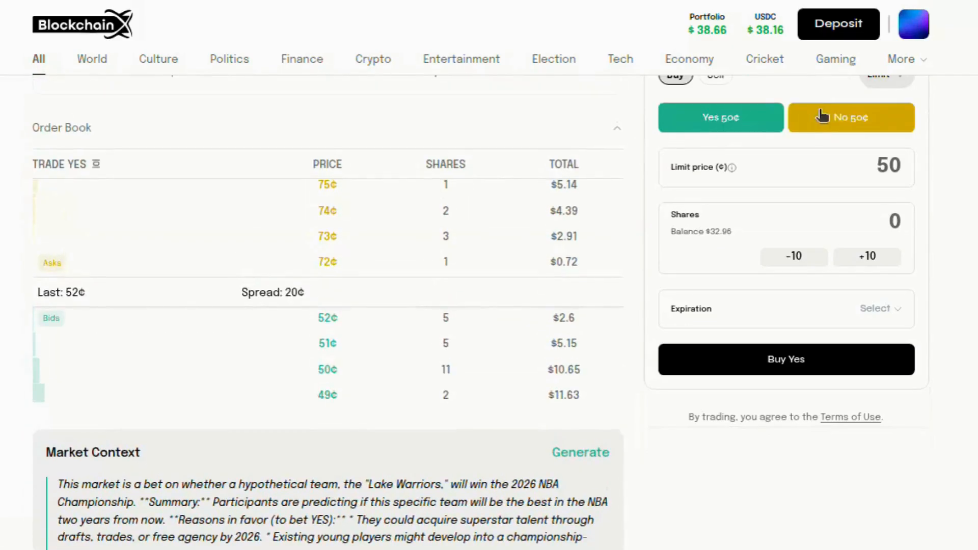
Switch Lake Warriors to No at 50¢ and review bids from 78¢ down to 70¢
click(825, 116)
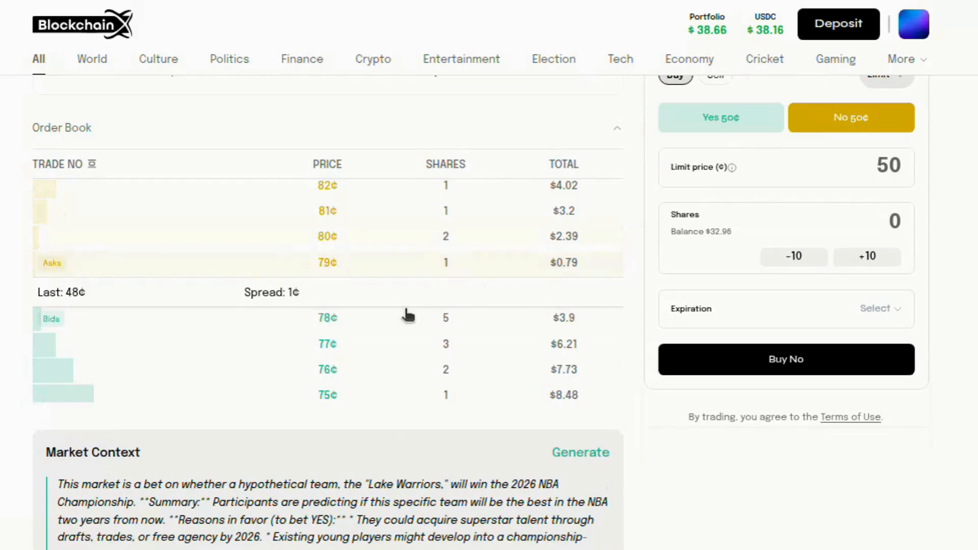
scroll(404, 315, down, 3)
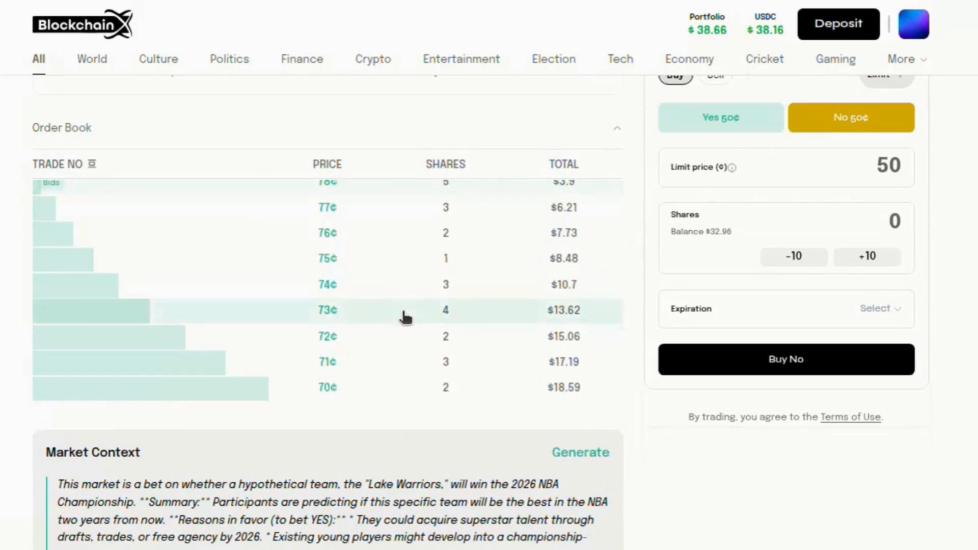
scroll(350, 339, down, 1)
scroll(350, 339, up, 1)
scroll(350, 338, up, 1)
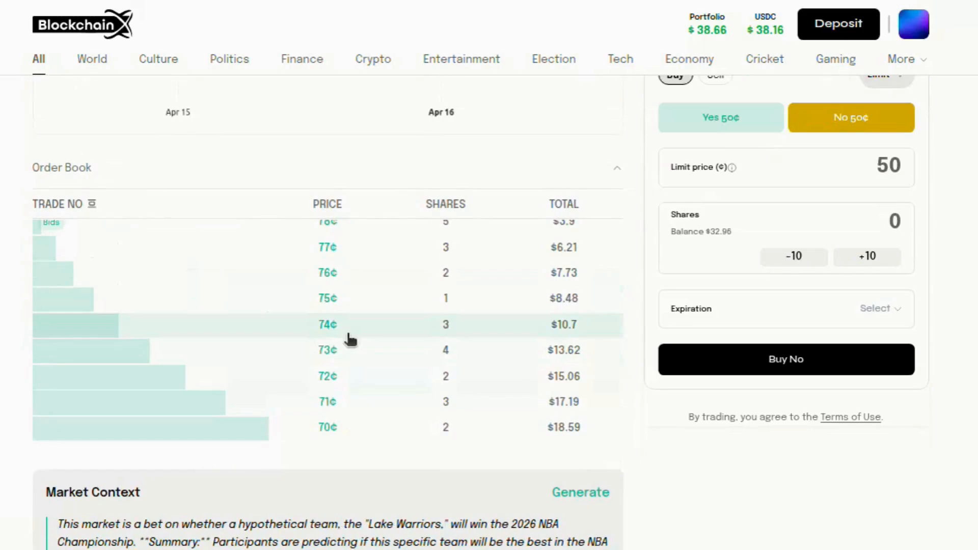
scroll(351, 338, down, 1)
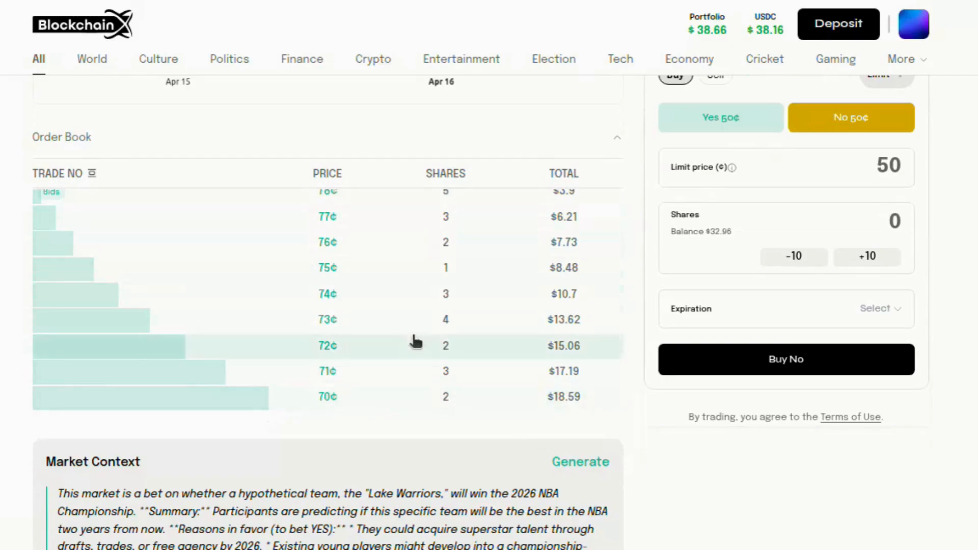
scroll(414, 340, down, 3)
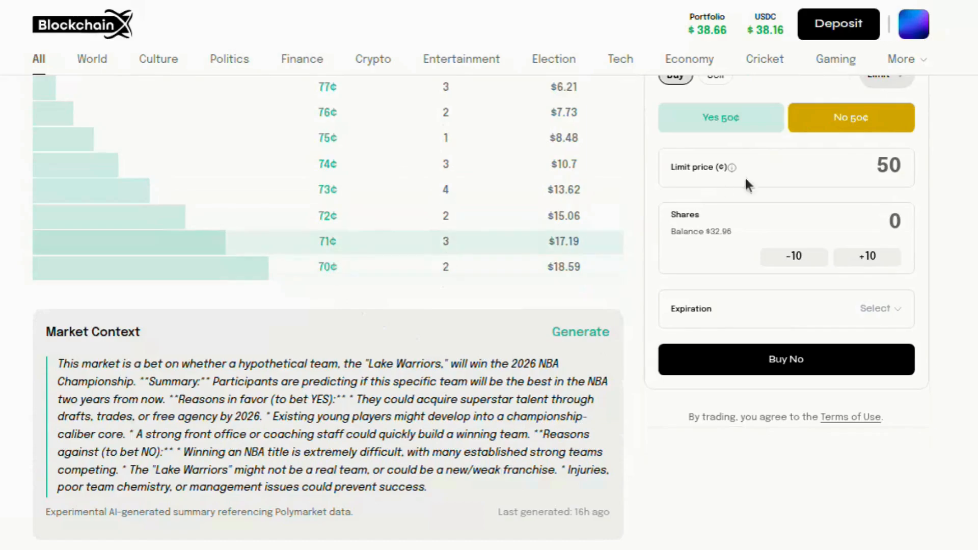
scroll(555, 340, up, 2)
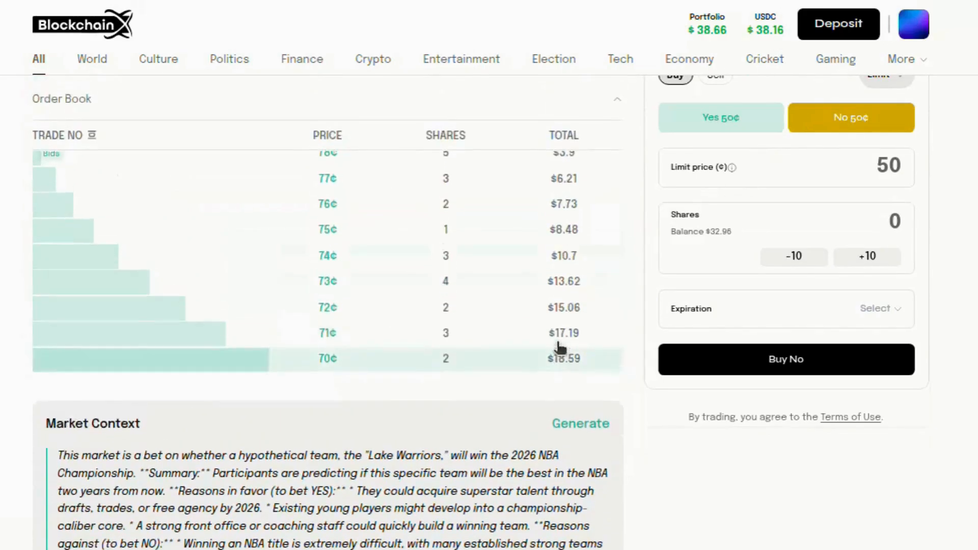
scroll(558, 343, down, 10)
Check updated top holders, then verify no open orders and the $5.20 10-share Yes purchase in history
click(192, 100)
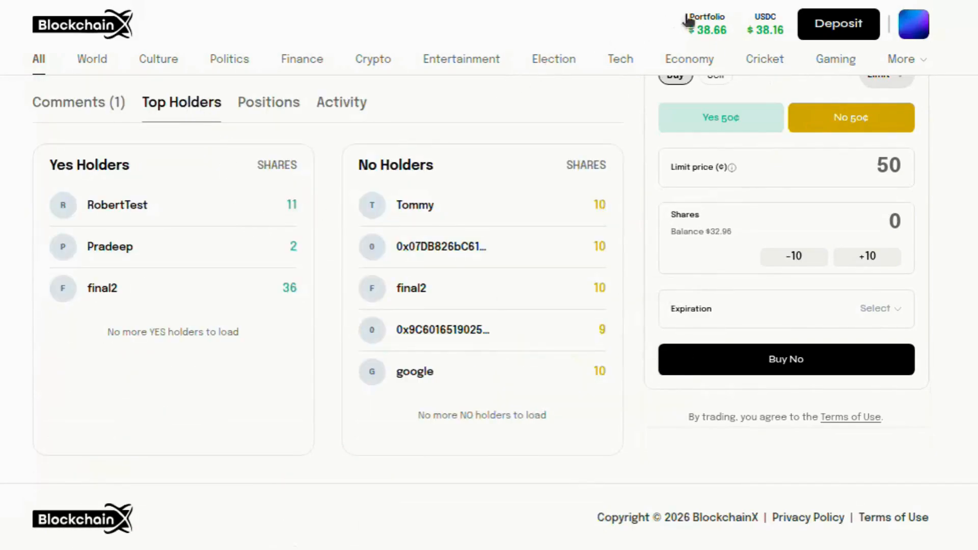
click(710, 15)
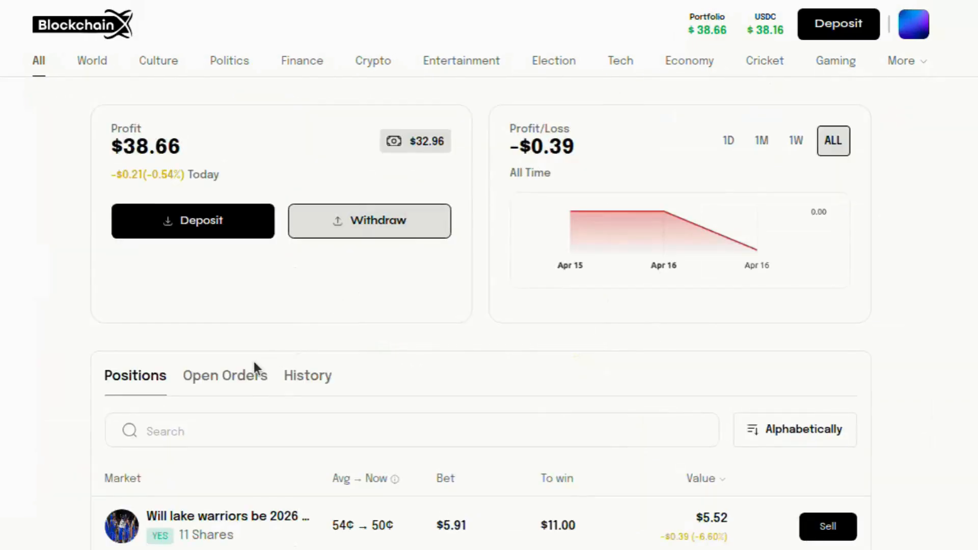
click(237, 392)
scroll(406, 367, down, 2)
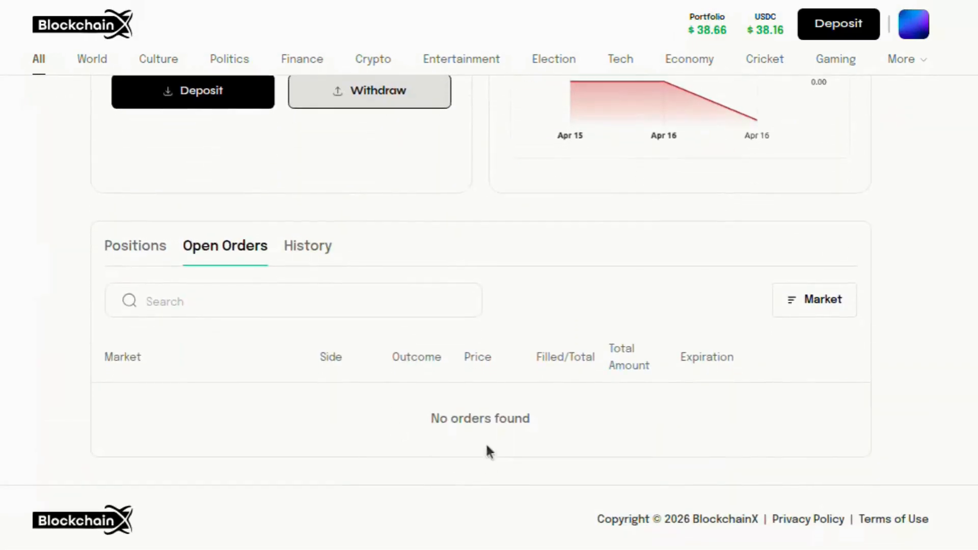
click(313, 261)
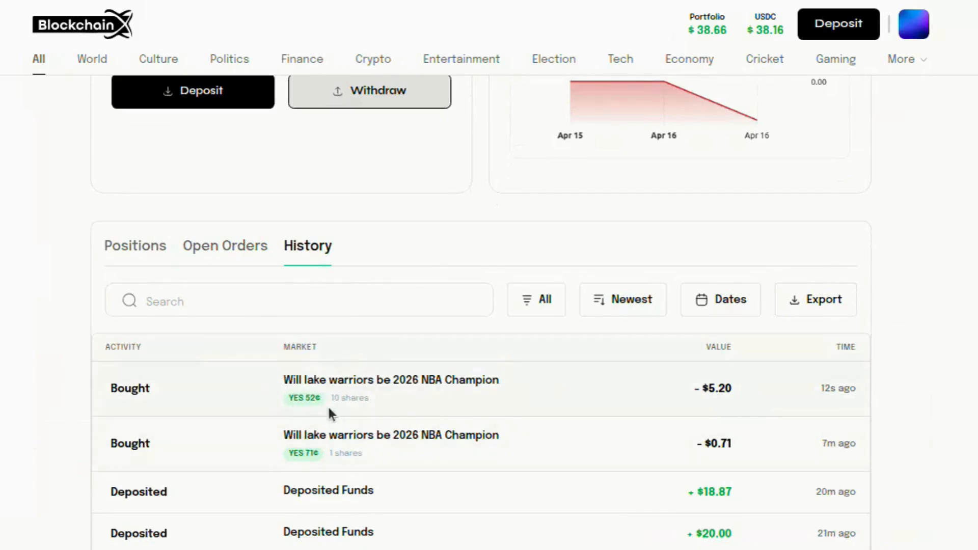
scroll(328, 409, up, 3)
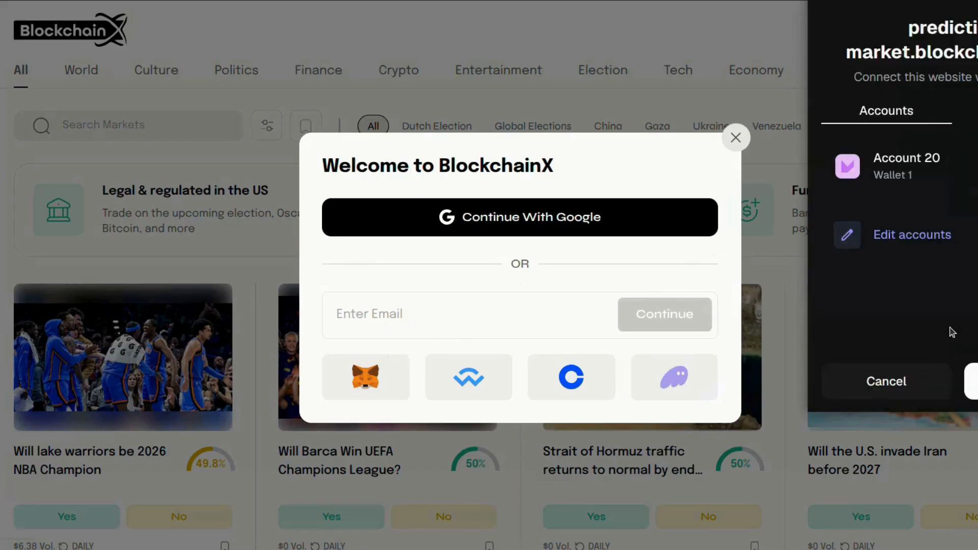
Sign in with the MetaMask wallet, then view the portfolio page and account menu
click(973, 381)
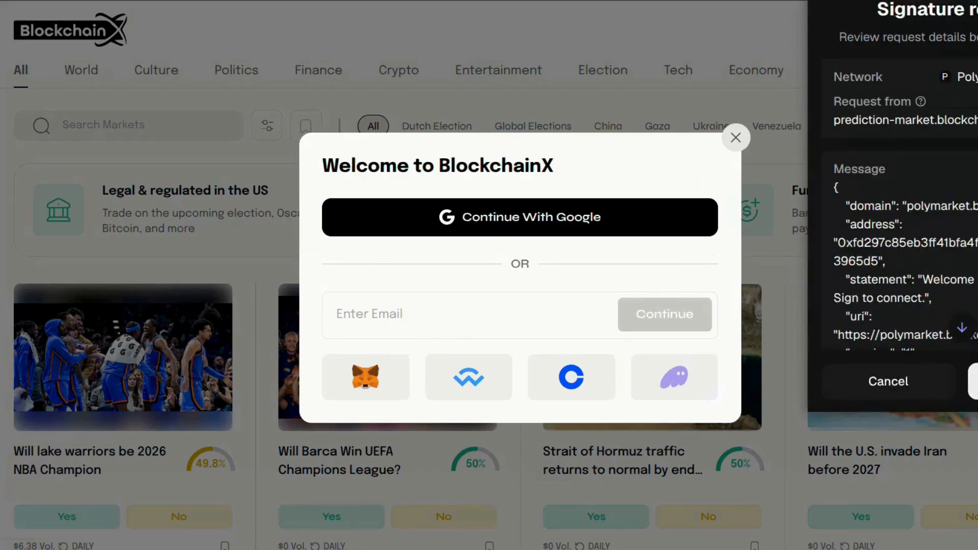
click(973, 381)
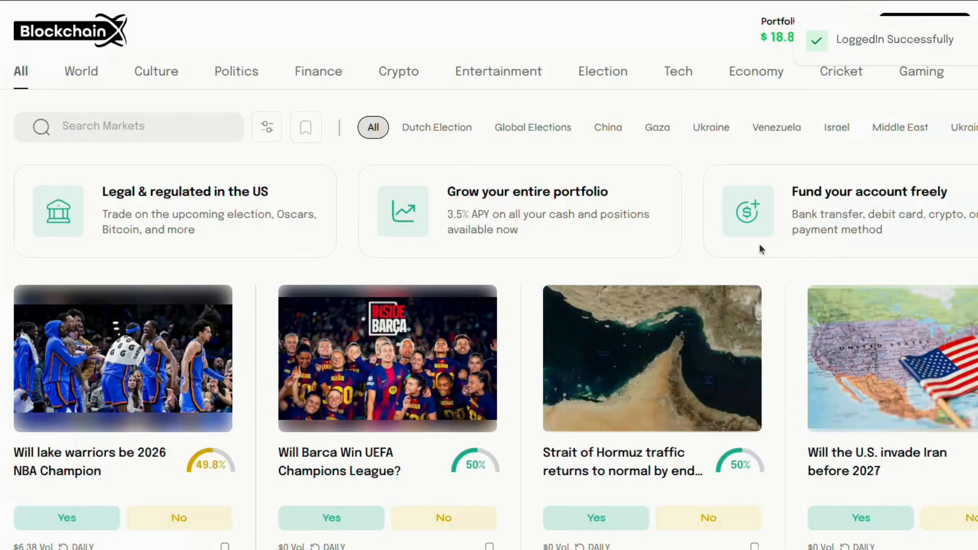
click(766, 26)
click(974, 29)
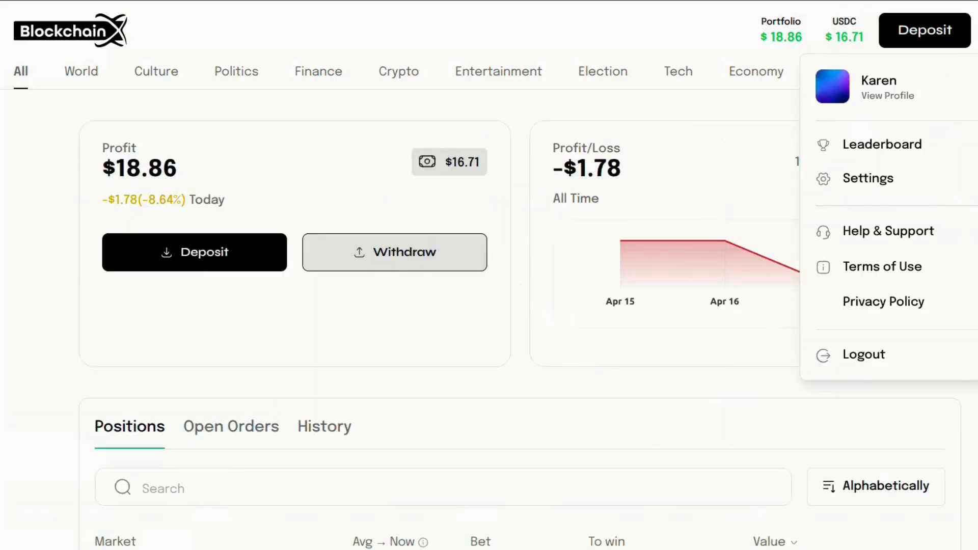
Close the account menu and view the account's trade history
click(548, 237)
scroll(548, 237, down, 1)
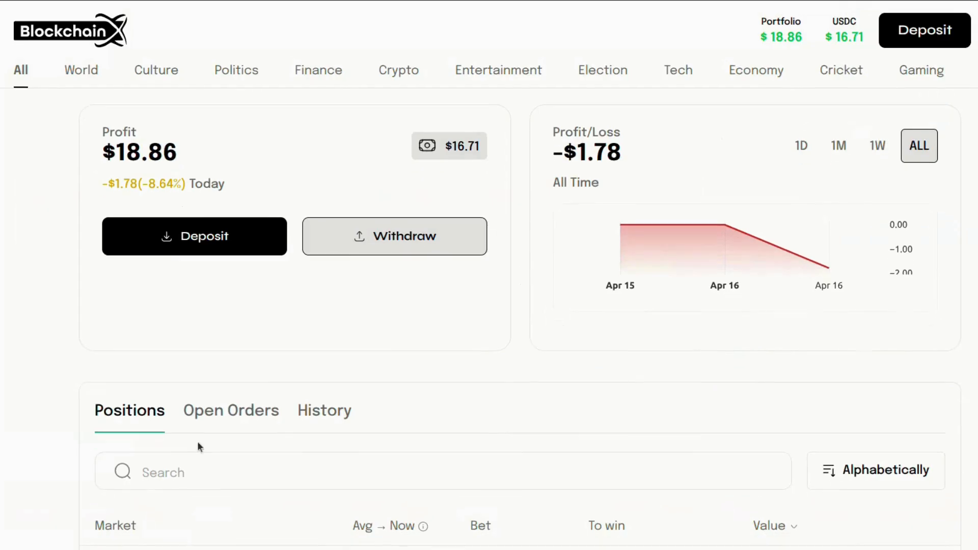
scroll(122, 408, down, 4)
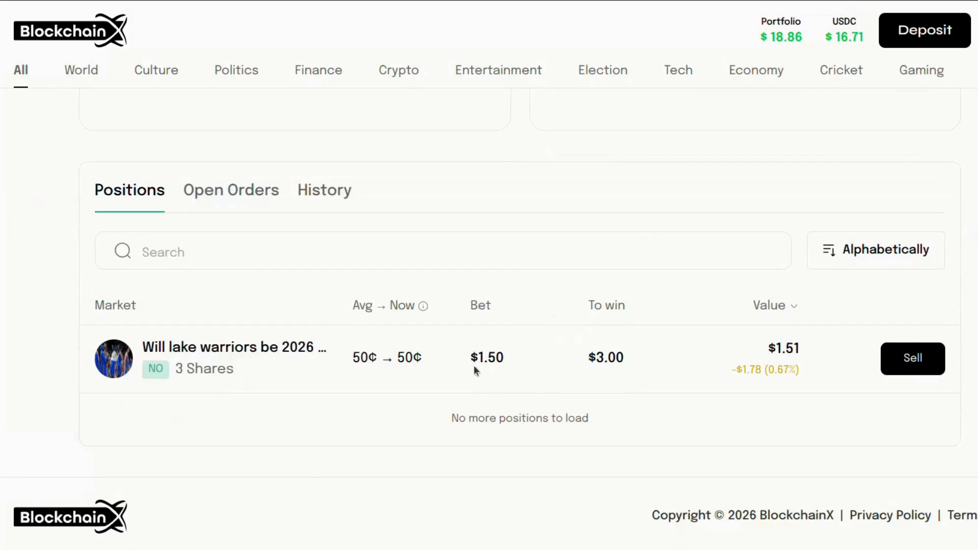
click(335, 202)
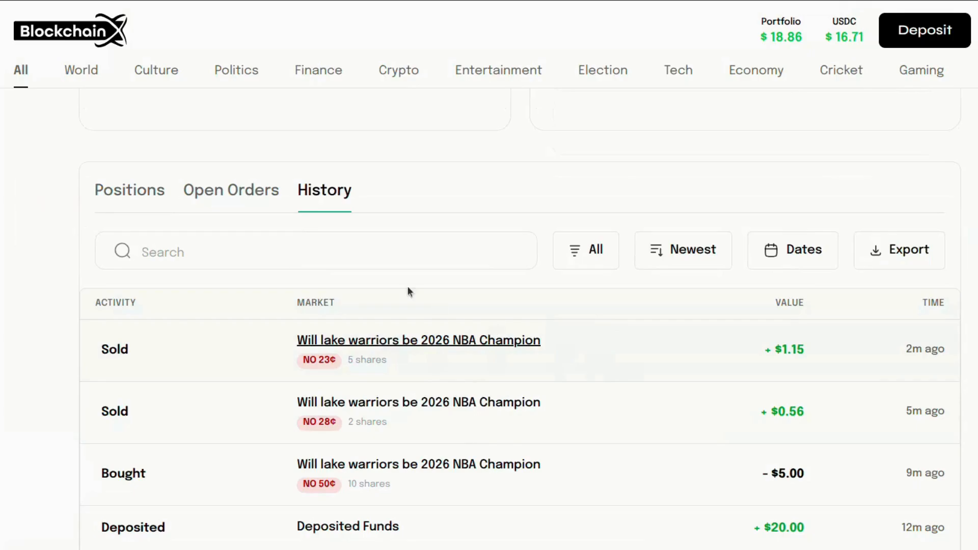
Open the Will lake warriors be 2026 NBA Champion market from the Positions list
click(117, 192)
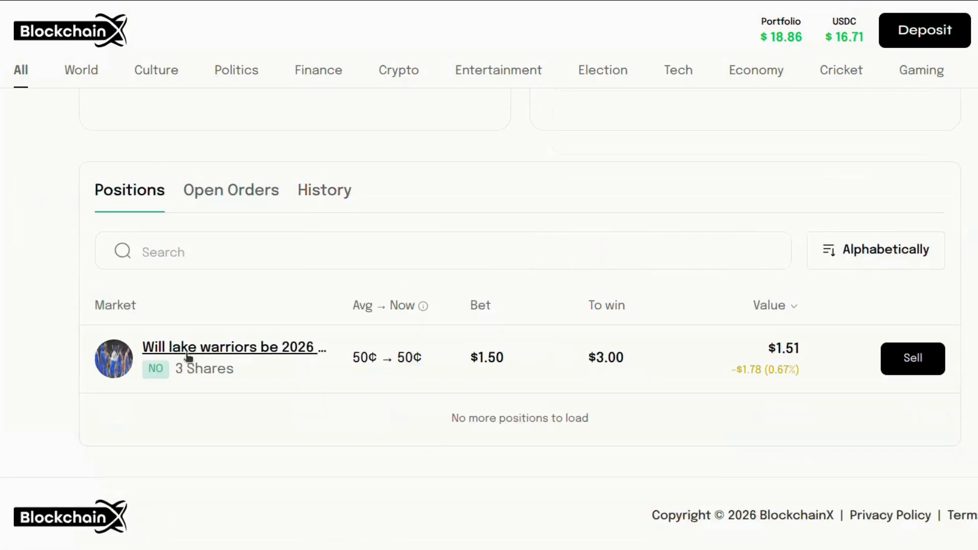
click(188, 354)
scroll(559, 385, down, 5)
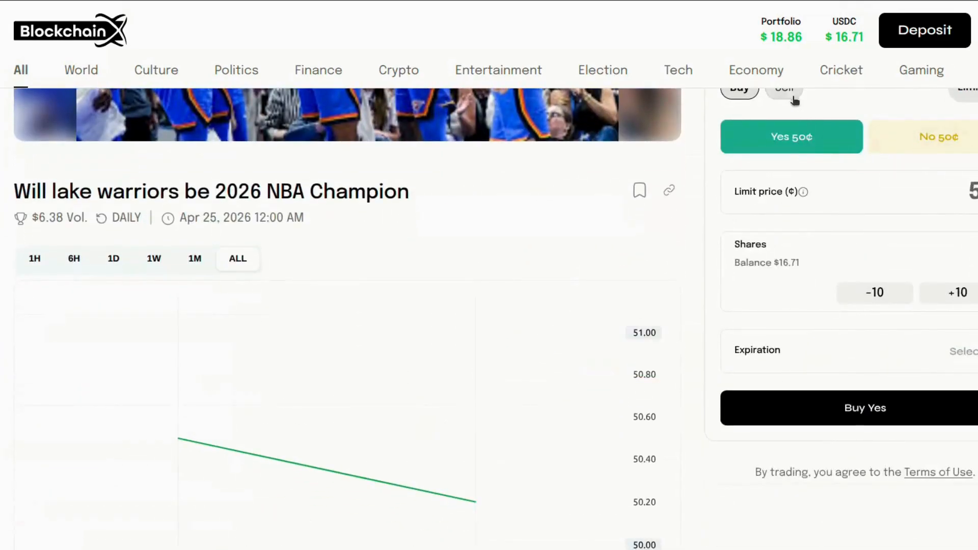
Set up a limit order selling No shares at a limit price of 2
click(793, 97)
scroll(925, 147, up, 3)
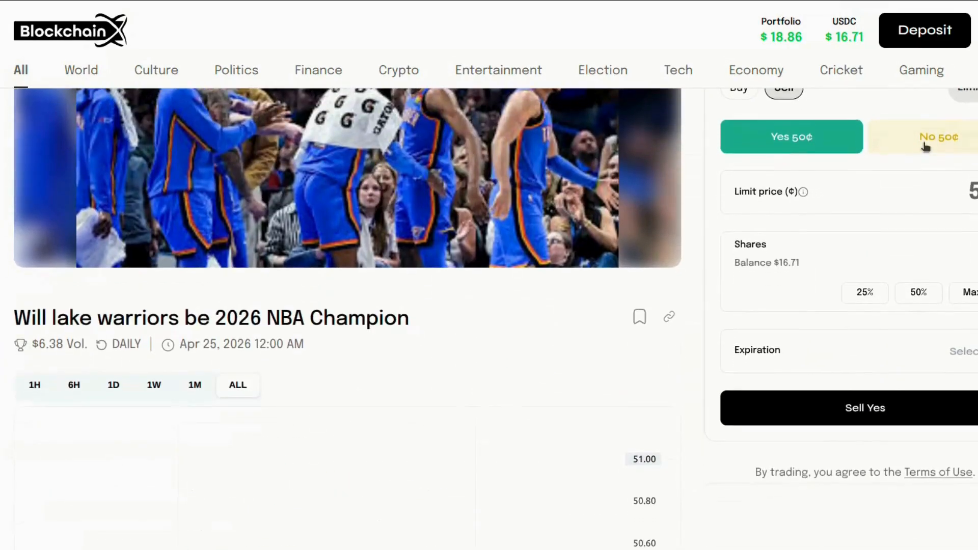
click(926, 146)
scroll(561, 331, down, 8)
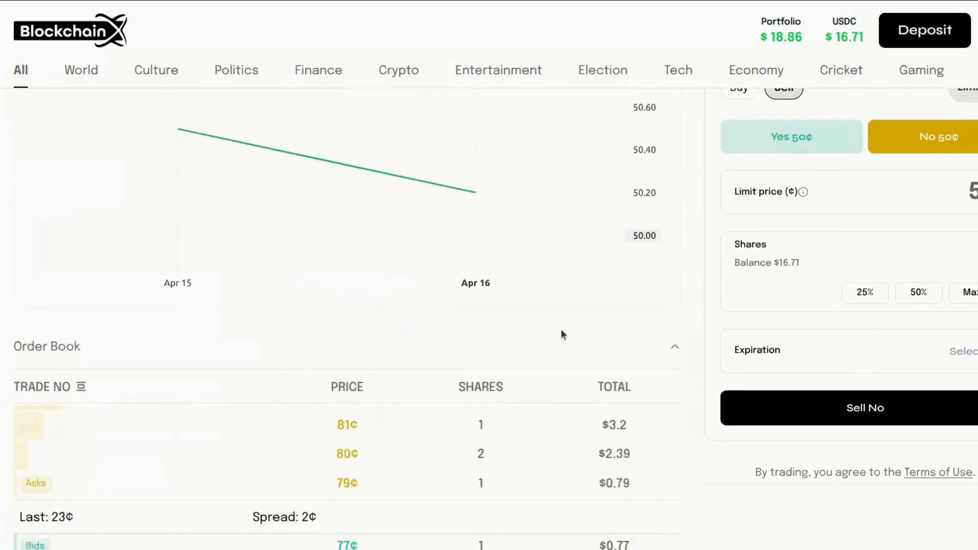
scroll(561, 334, down, 6)
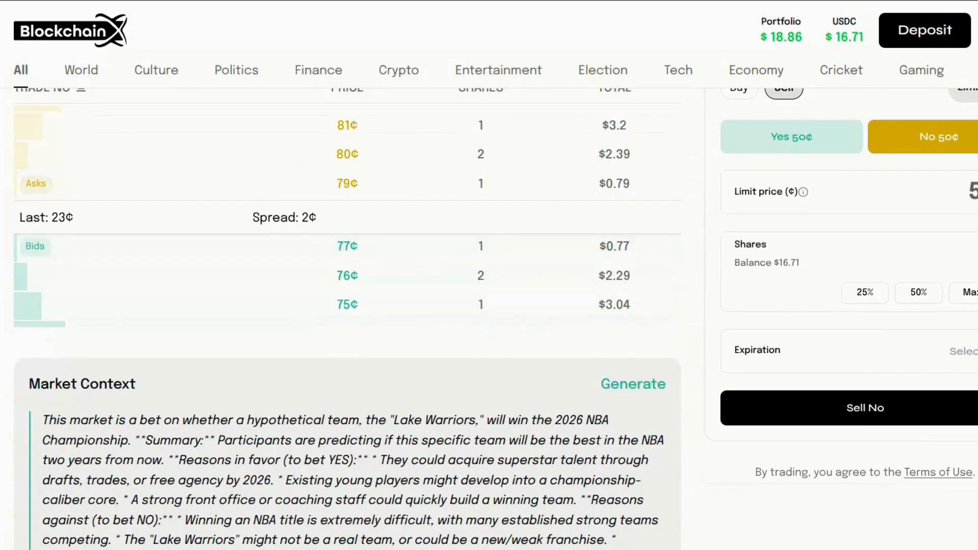
double_click(973, 192)
text(2)
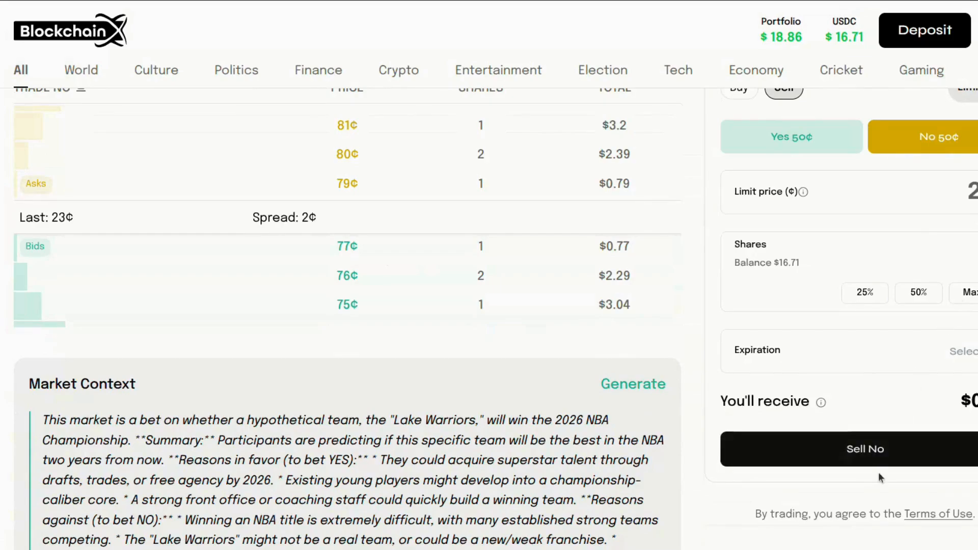
Submit the Sell No order and confirm it in MetaMask
click(867, 439)
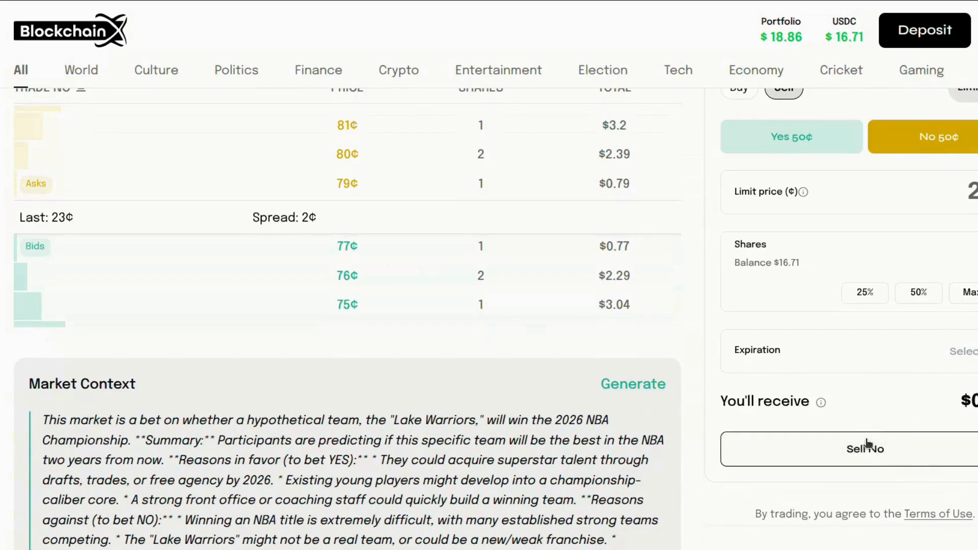
click(867, 443)
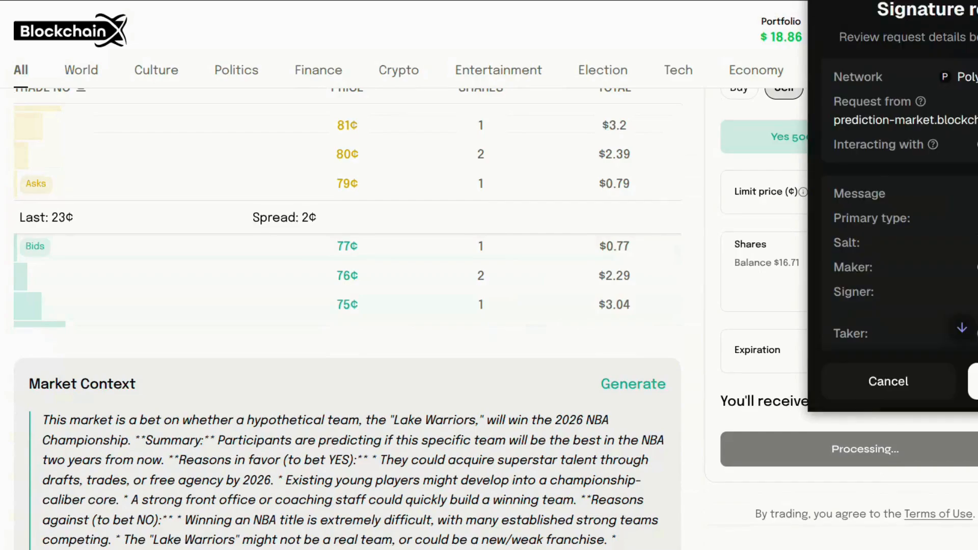
click(974, 381)
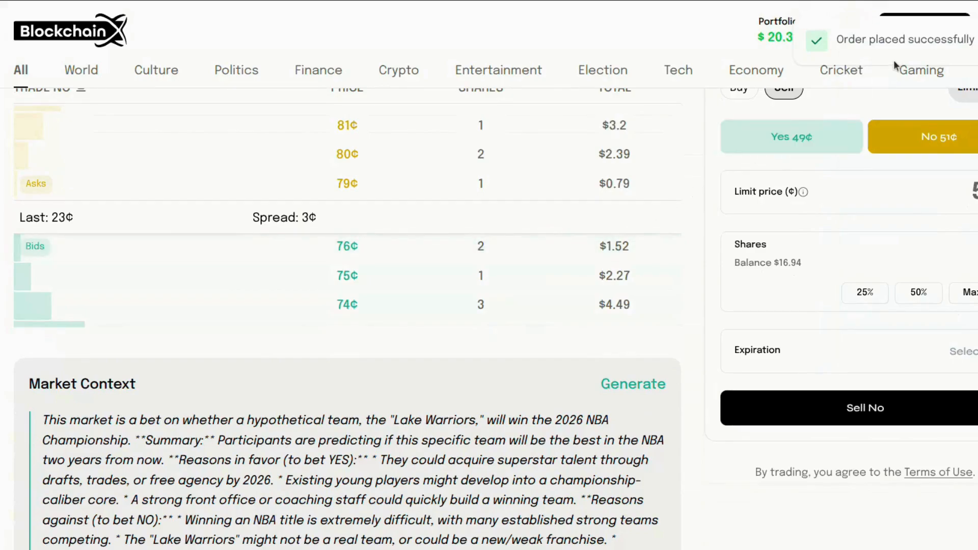
Scroll through the portfolio History tab to find the +$0.23 sale of 1 No share
click(764, 41)
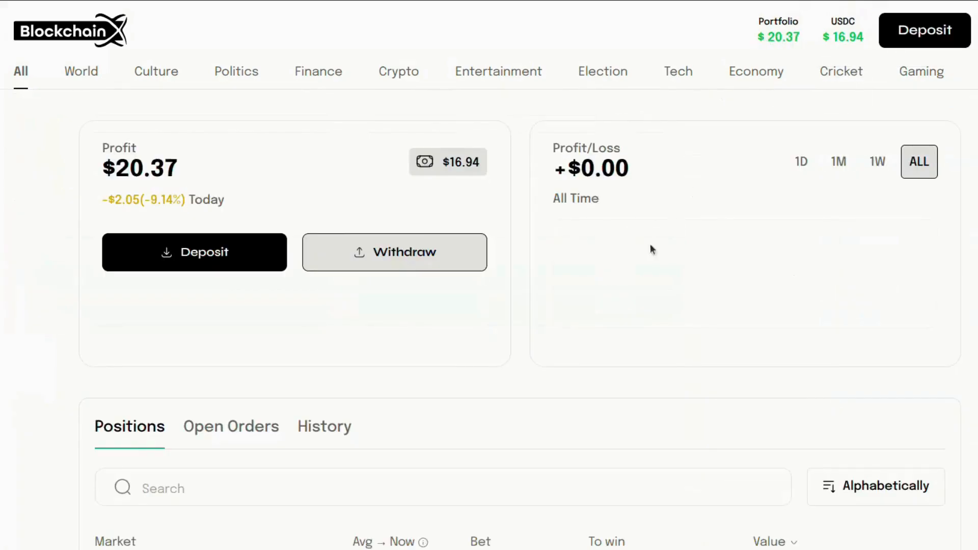
click(340, 430)
scroll(340, 433, down, 6)
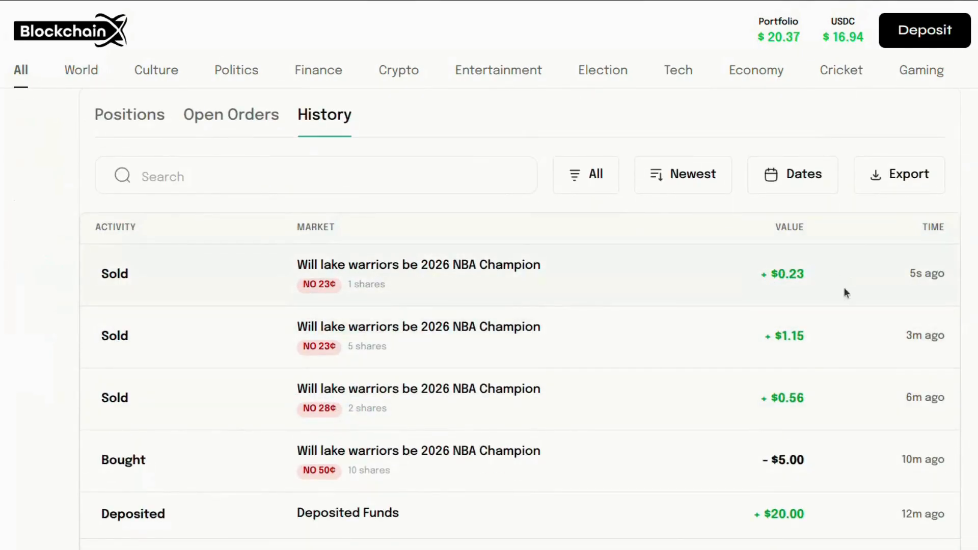
scroll(533, 312, up, 5)
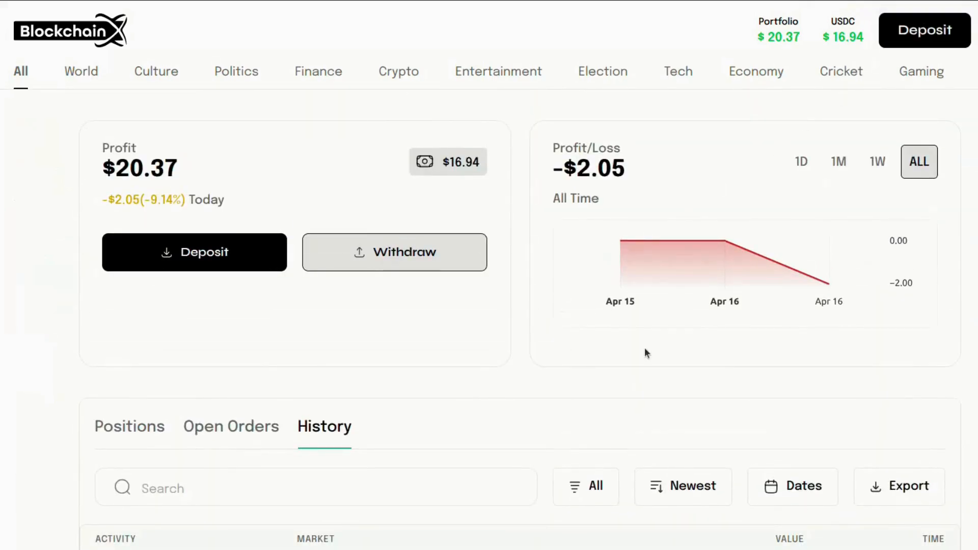
scroll(645, 353, down, 4)
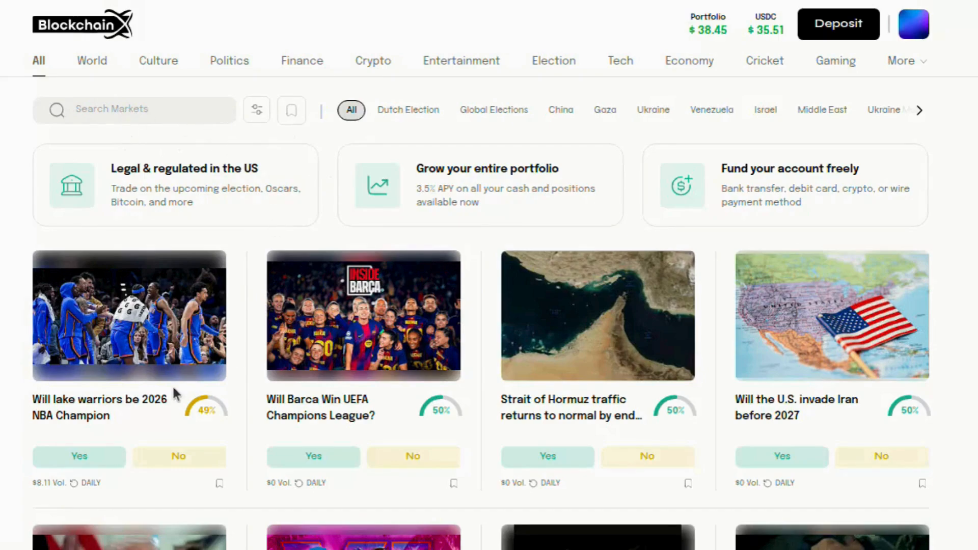
text(will lake w)
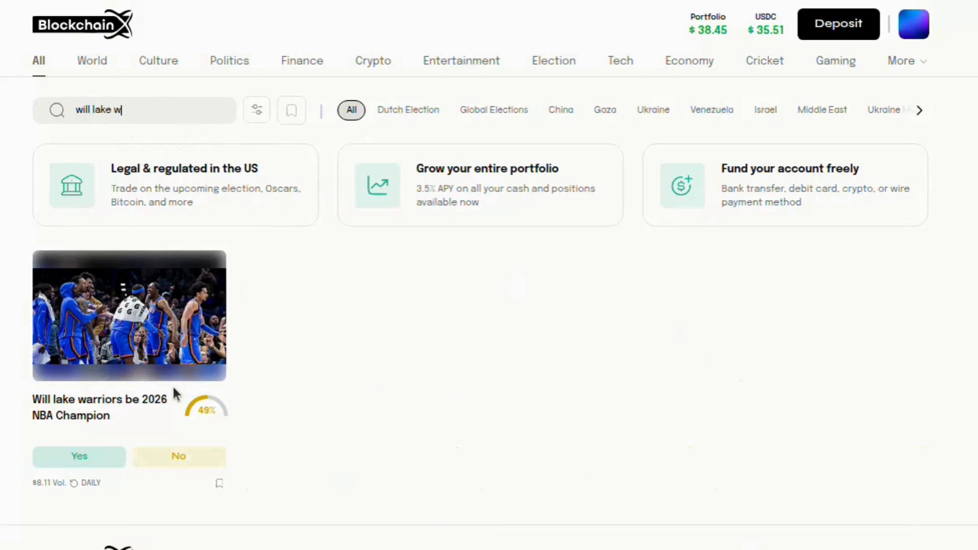
text(arri)
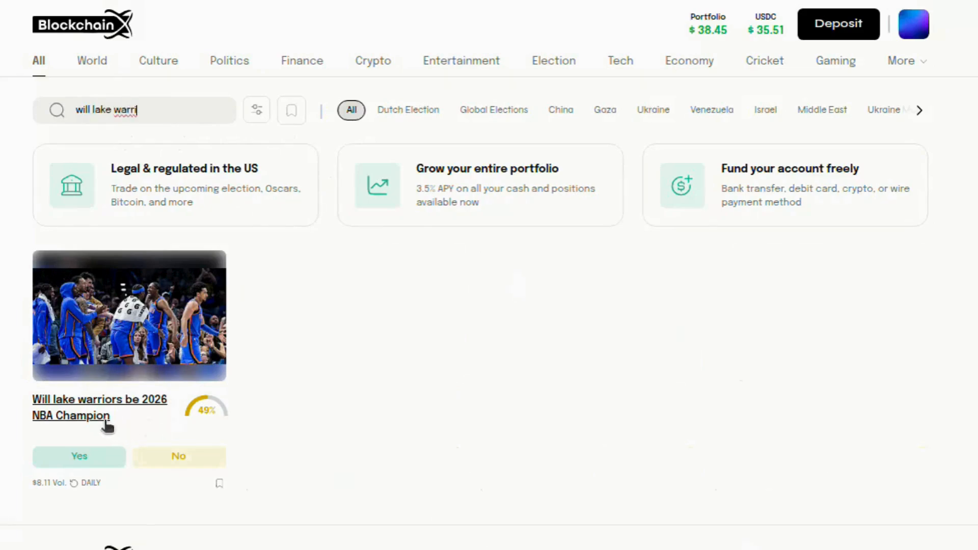
key(ctrl+shift+Left)
key(ctrl+shift+Left)
key(ctrl+shift+Left)
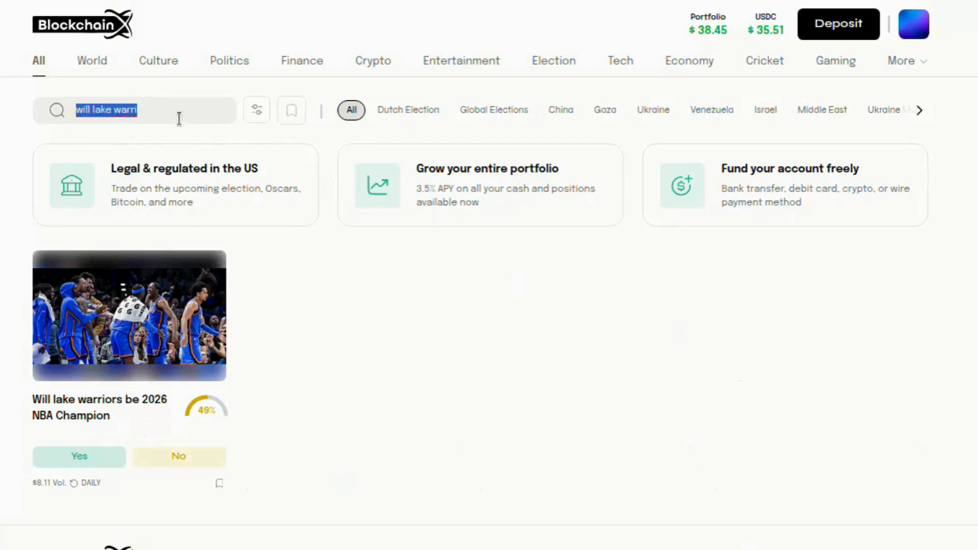
key(BackSpace)
scroll(315, 272, down, 4)
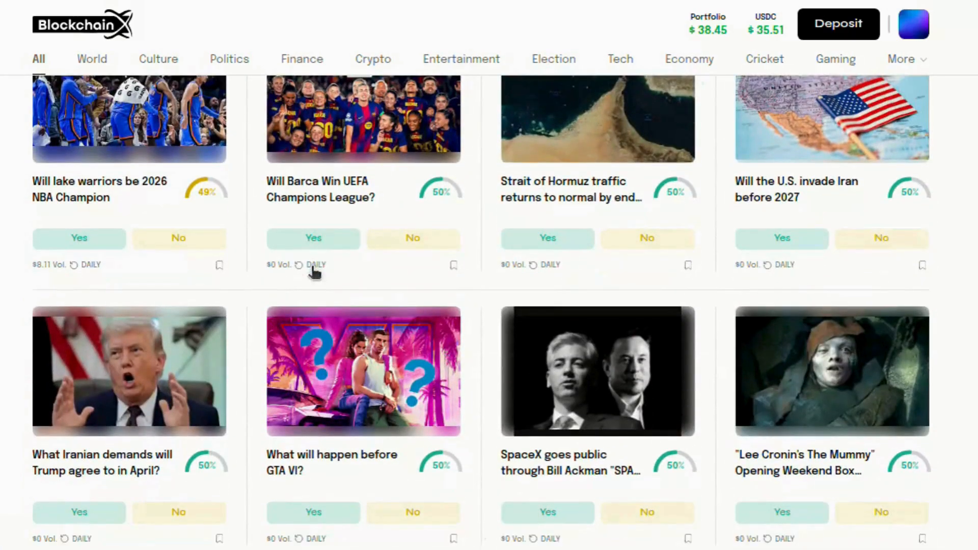
scroll(314, 273, up, 4)
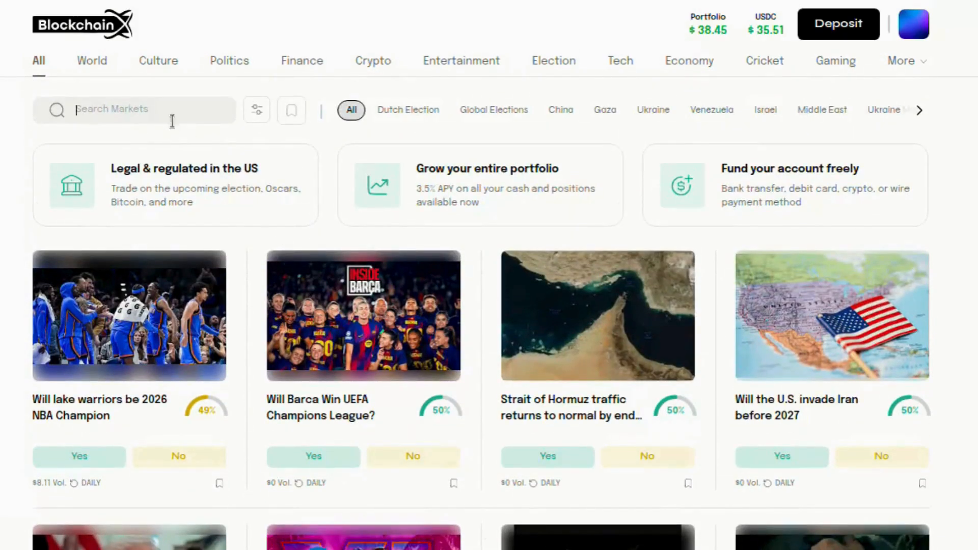
text(GTA)
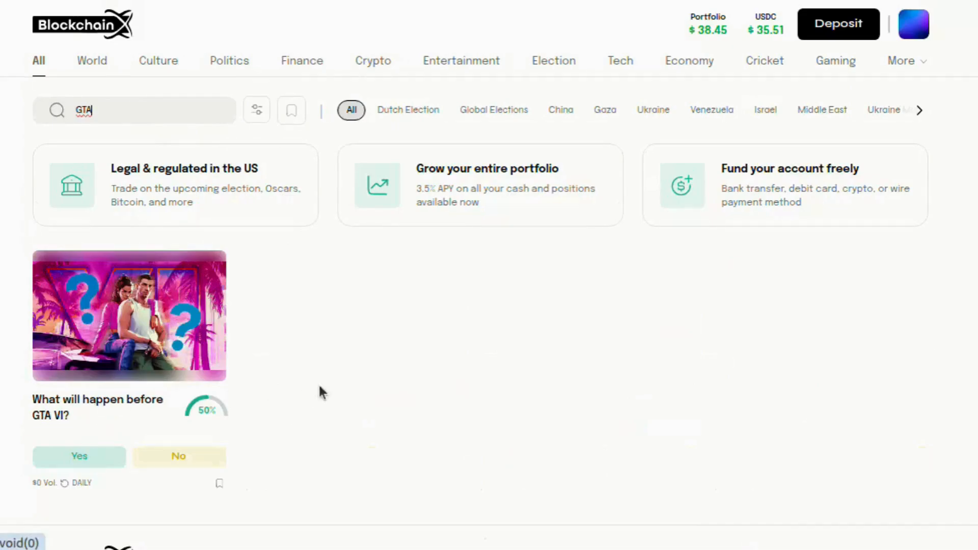
double_click(113, 110)
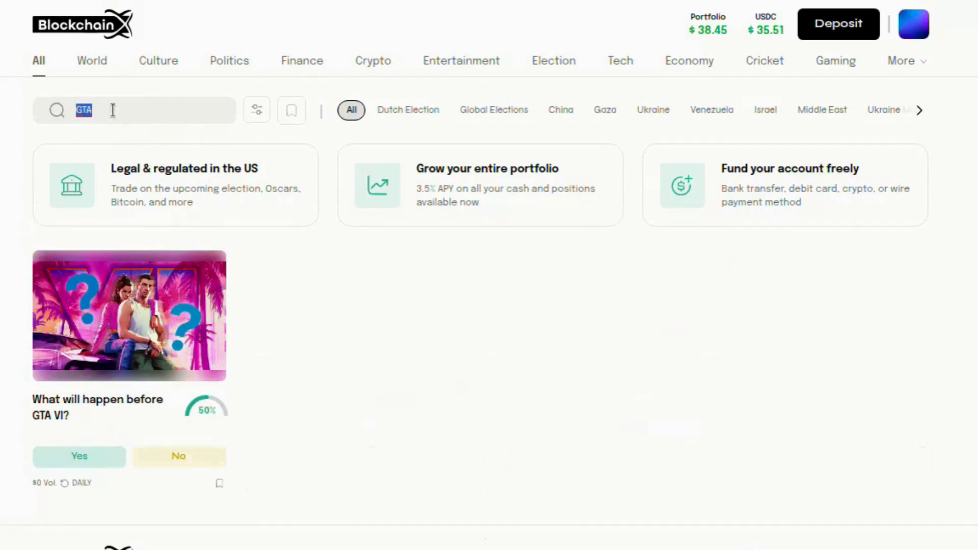
key(BackSpace)
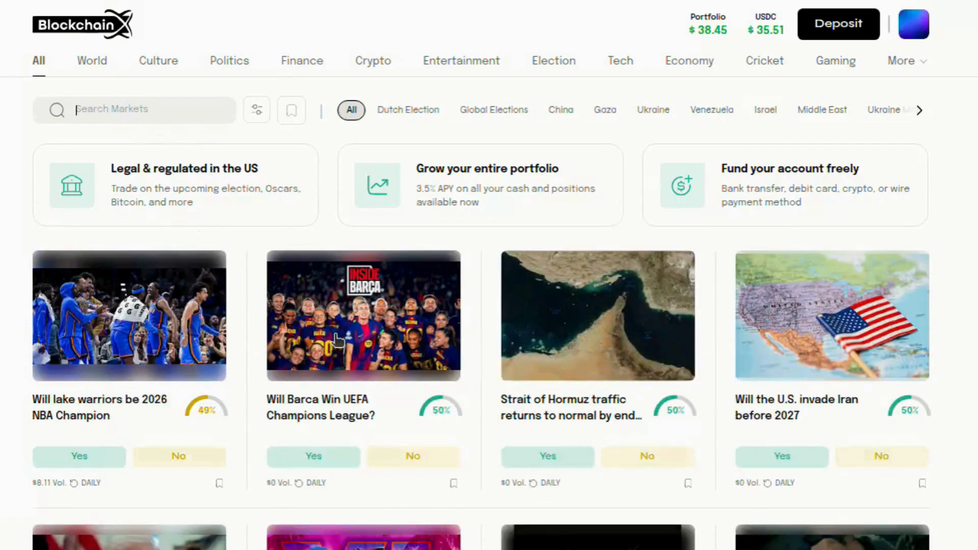
Browse World markets, then Gaming markets filtered by Pc, Racing, Action and Arcade
click(96, 64)
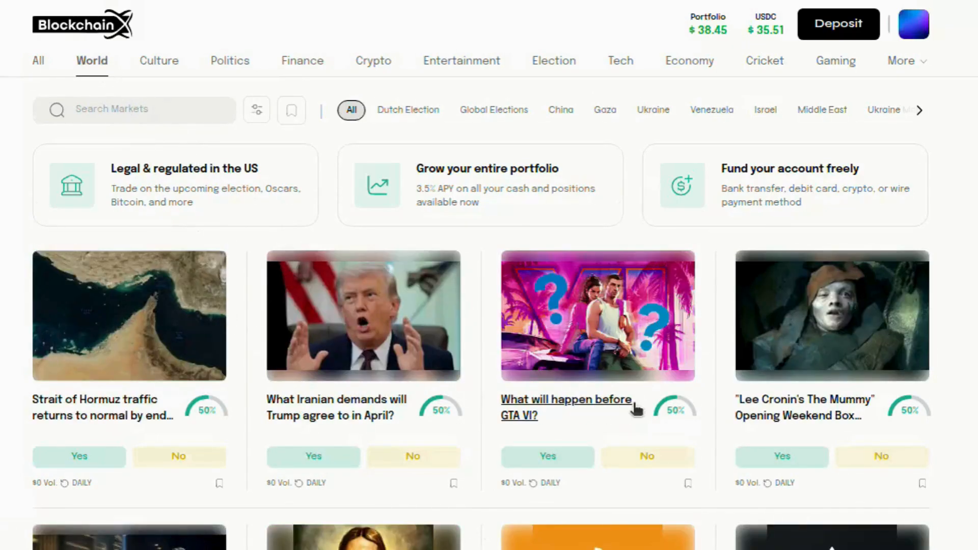
scroll(636, 410, down, 9)
scroll(636, 410, up, 9)
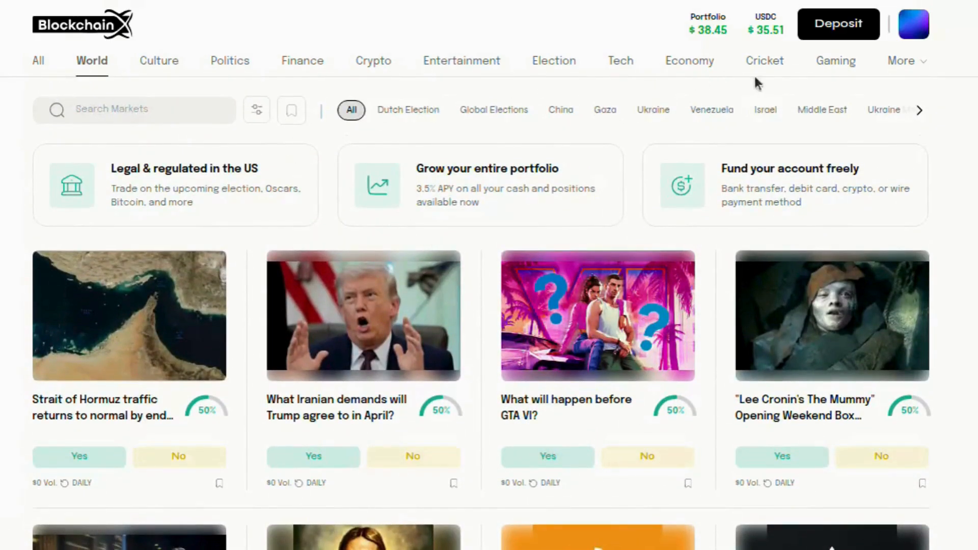
click(828, 63)
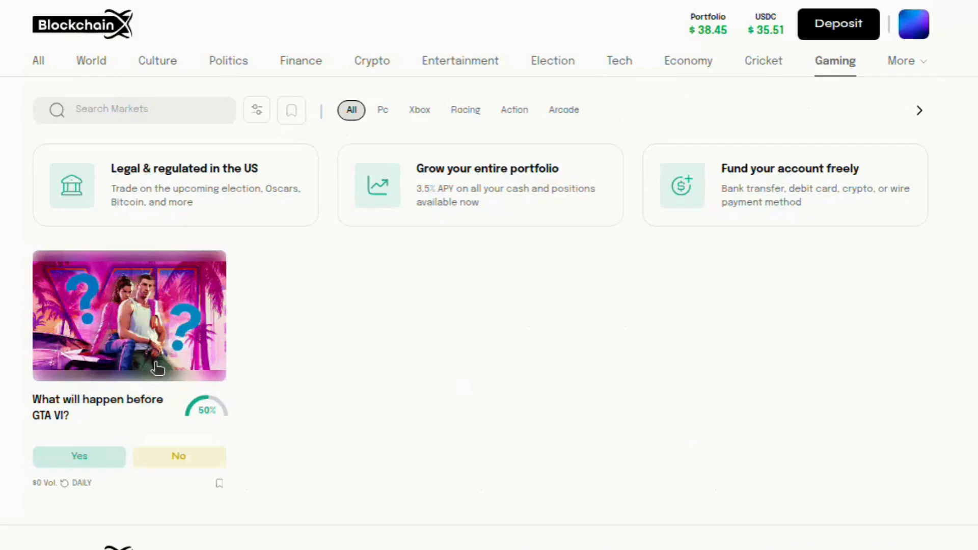
click(382, 110)
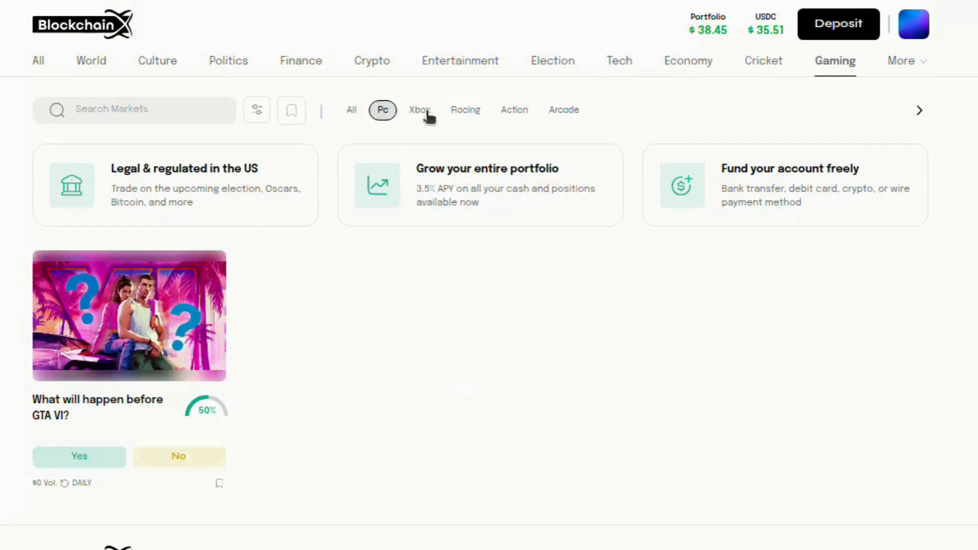
click(464, 110)
click(527, 115)
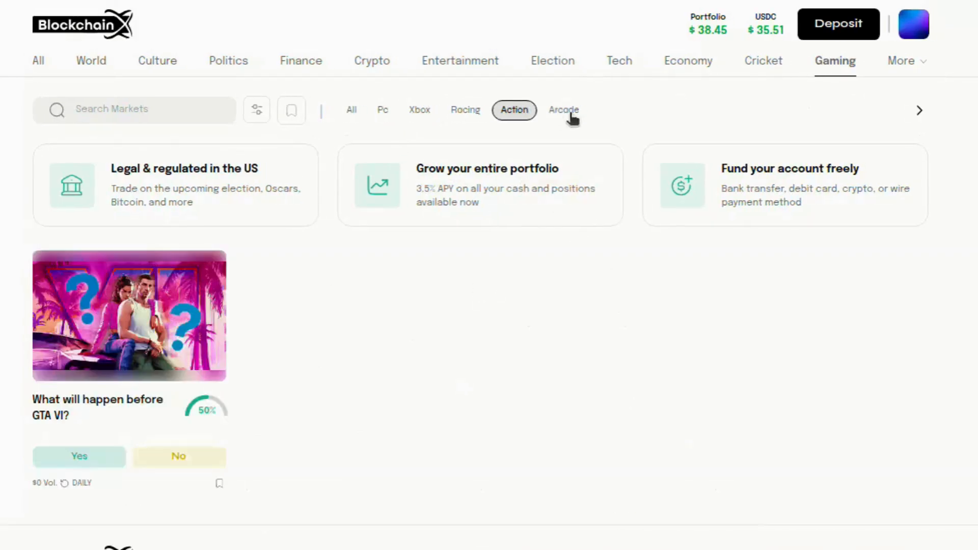
click(572, 116)
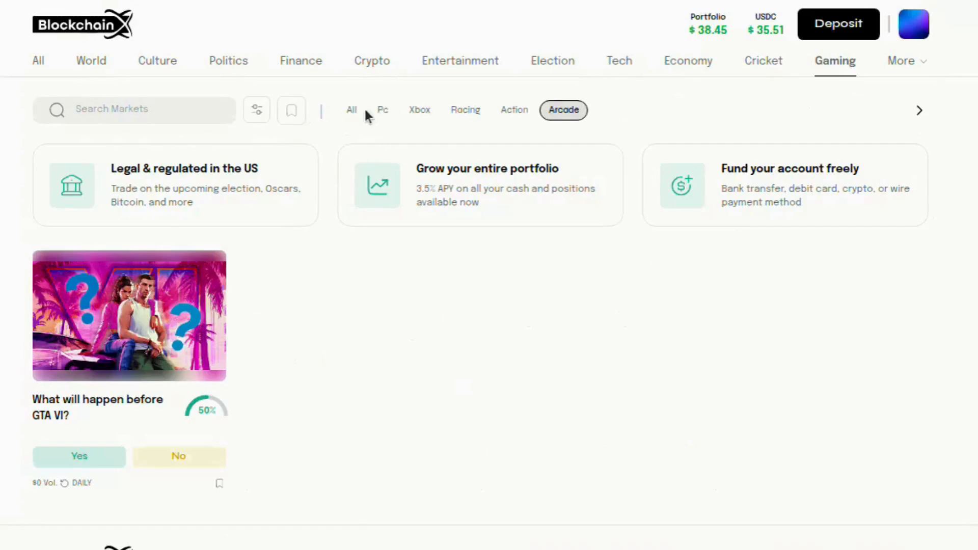
Filter Election markets by Voting, Leadership and Government
click(559, 65)
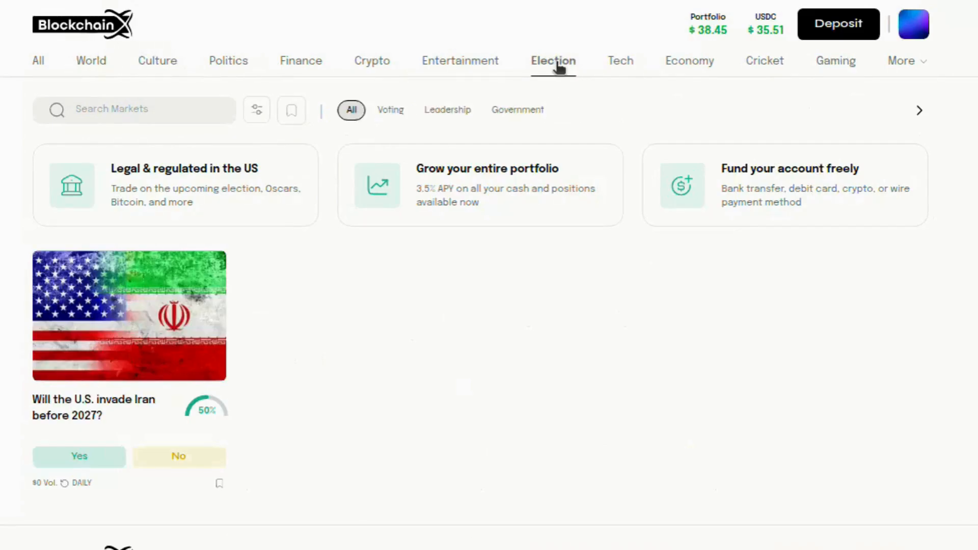
click(393, 118)
click(471, 116)
click(517, 110)
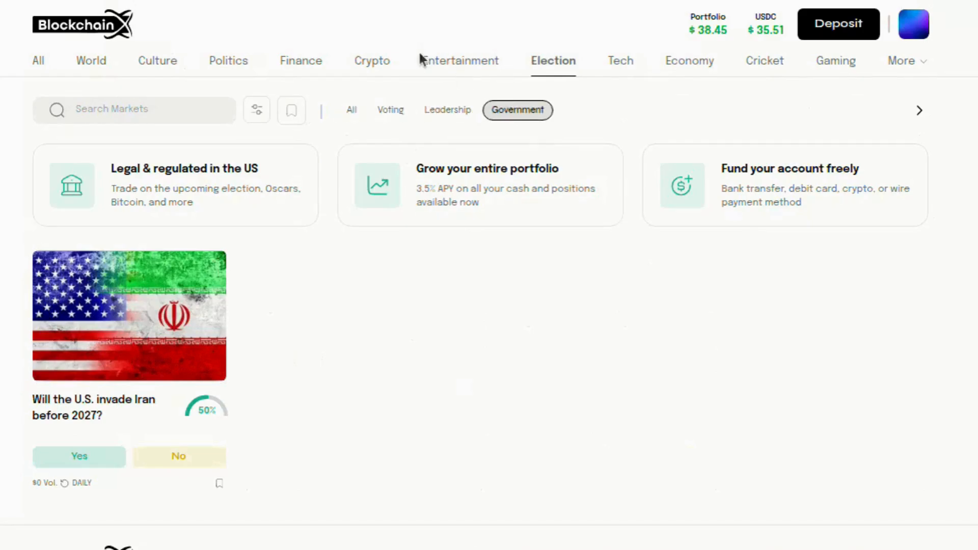
Browse Entertainment and Crypto markets (Microstrategy, Bitcoin), then return to All markets
click(423, 60)
scroll(293, 337, down, 4)
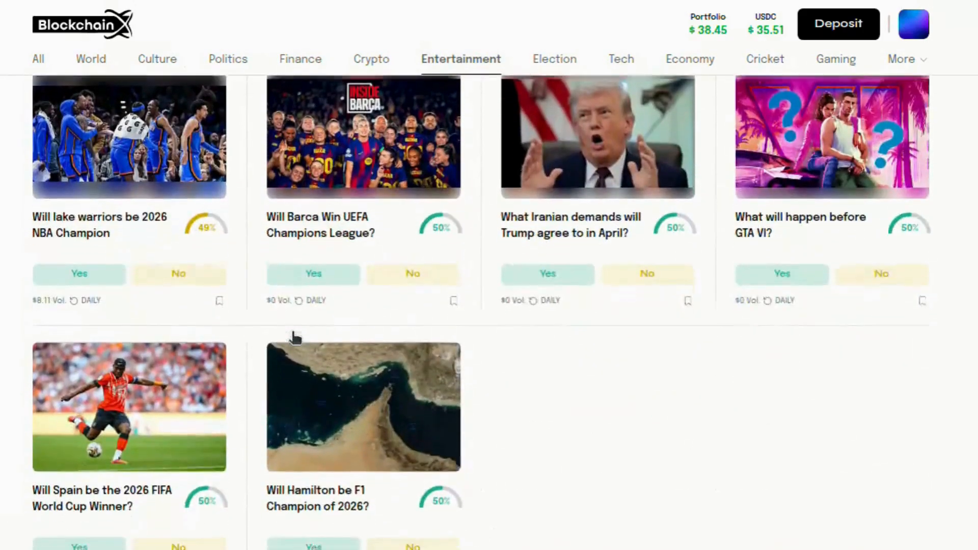
scroll(316, 320, up, 5)
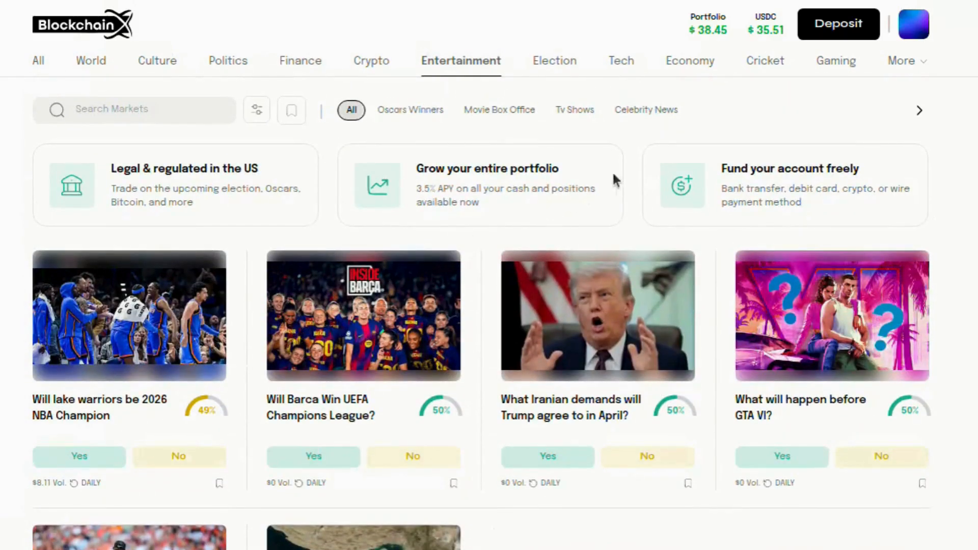
click(363, 65)
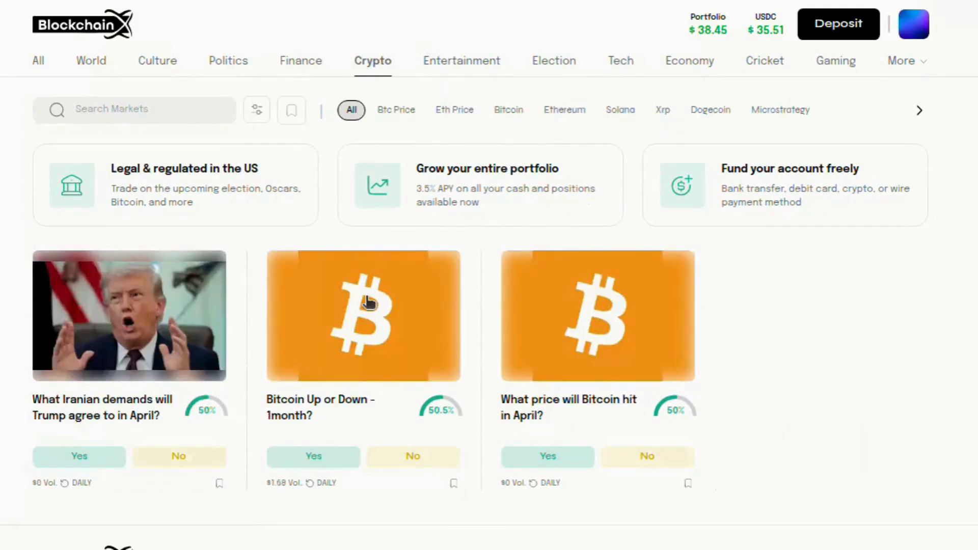
scroll(367, 301, down, 1)
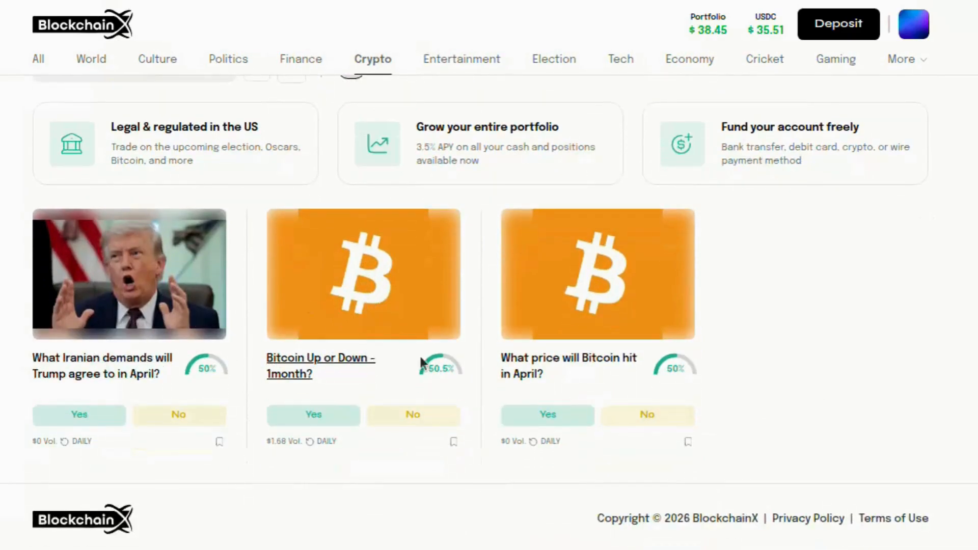
scroll(550, 373, up, 1)
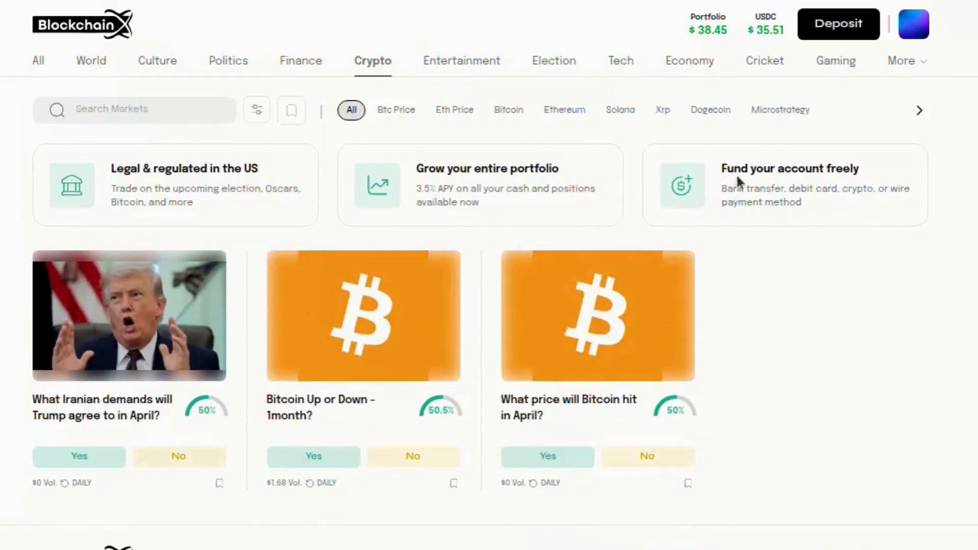
click(776, 112)
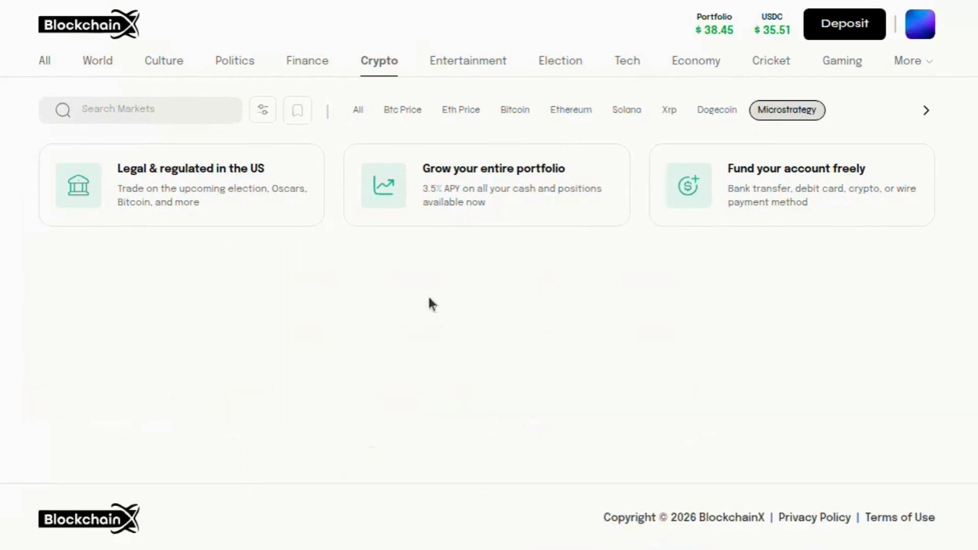
click(517, 111)
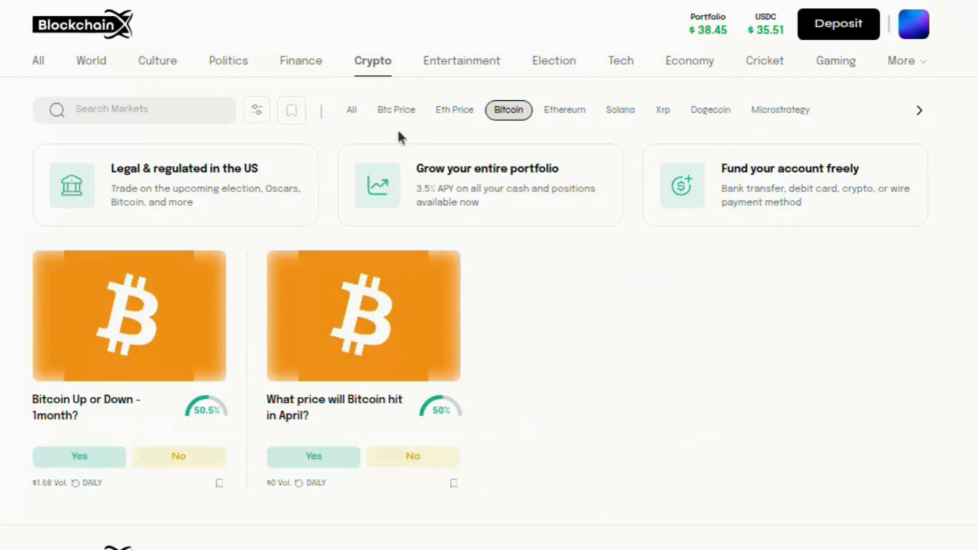
click(353, 112)
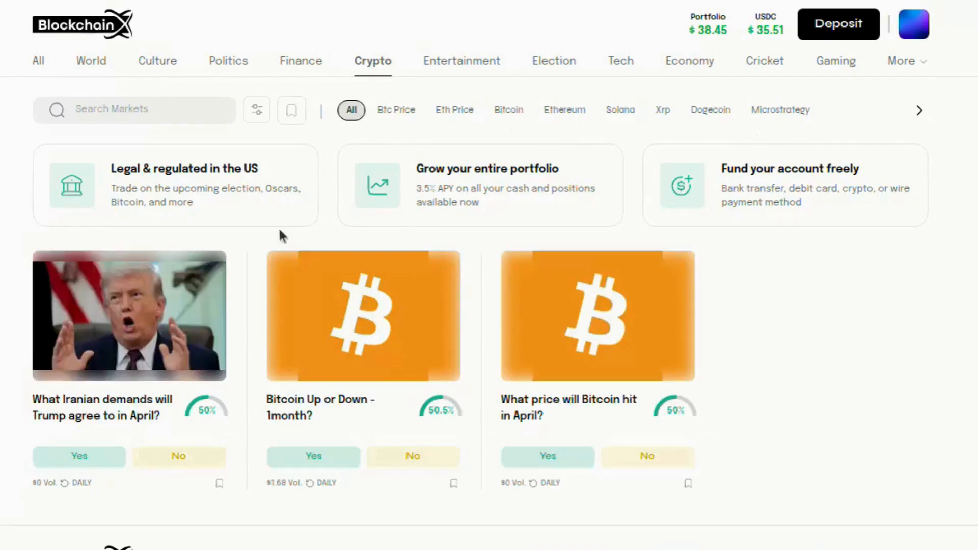
click(41, 63)
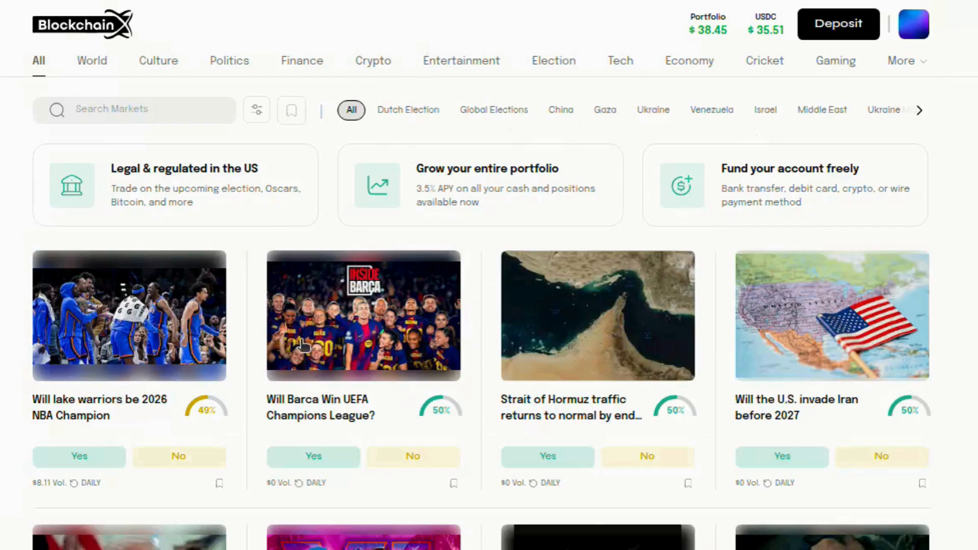
scroll(303, 346, down, 5)
Bookmark the Trump Iranian demands, GTA VI and Iranian regime fall markets
scroll(304, 345, down, 2)
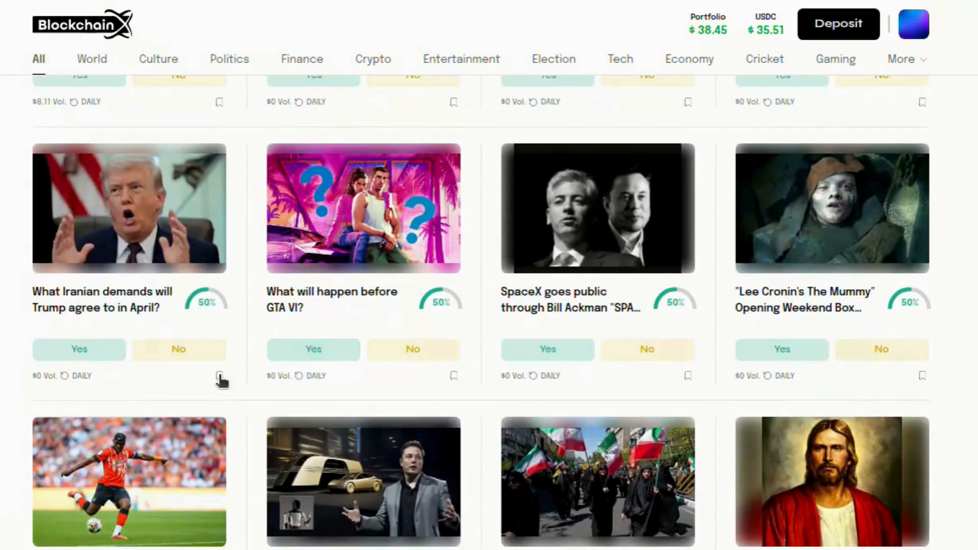
click(219, 376)
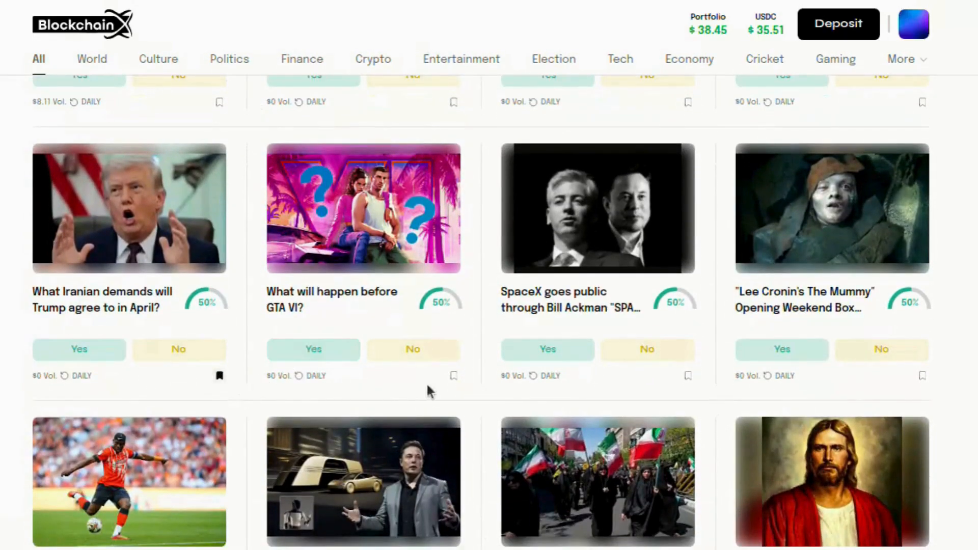
click(453, 377)
scroll(399, 463, down, 3)
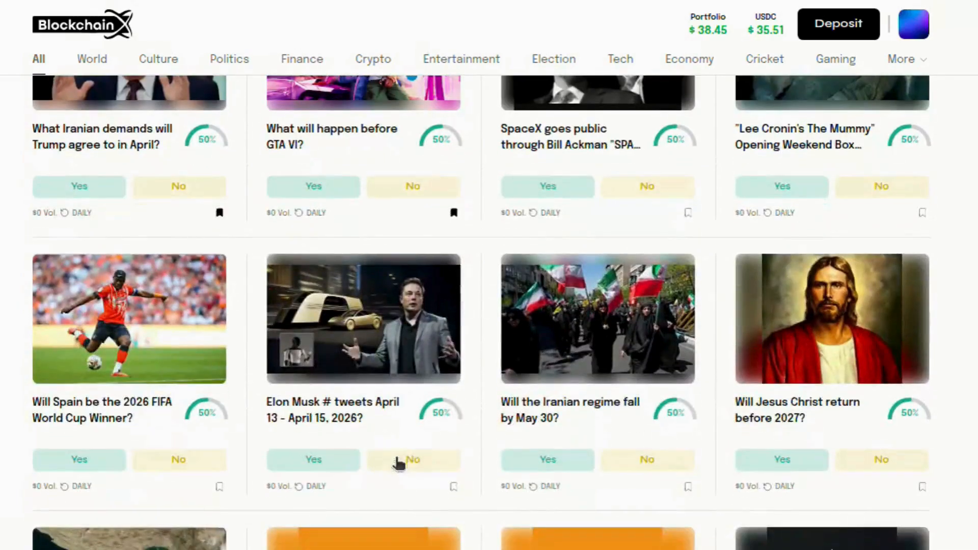
click(689, 487)
scroll(640, 325, up, 10)
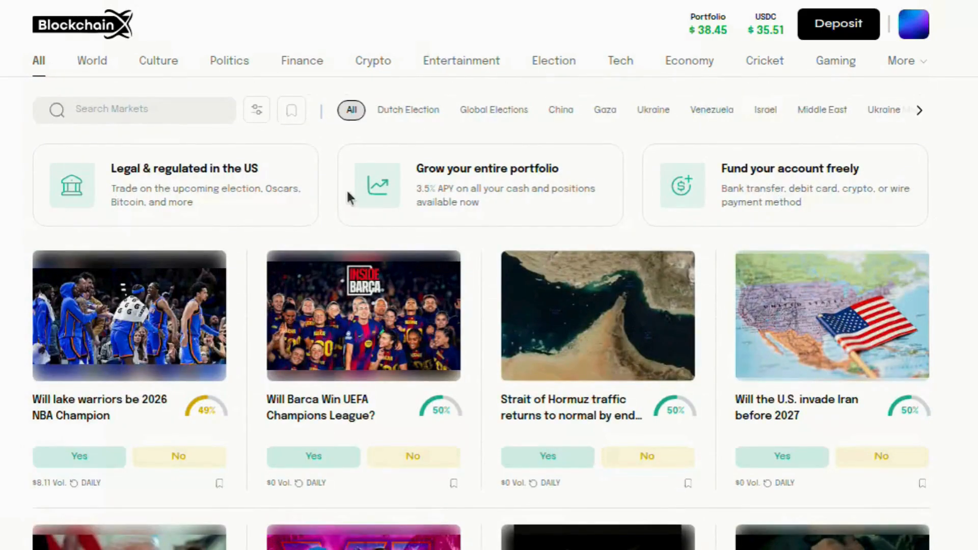
Toggle the bookmarked-only listing on, then back to all markets
click(300, 120)
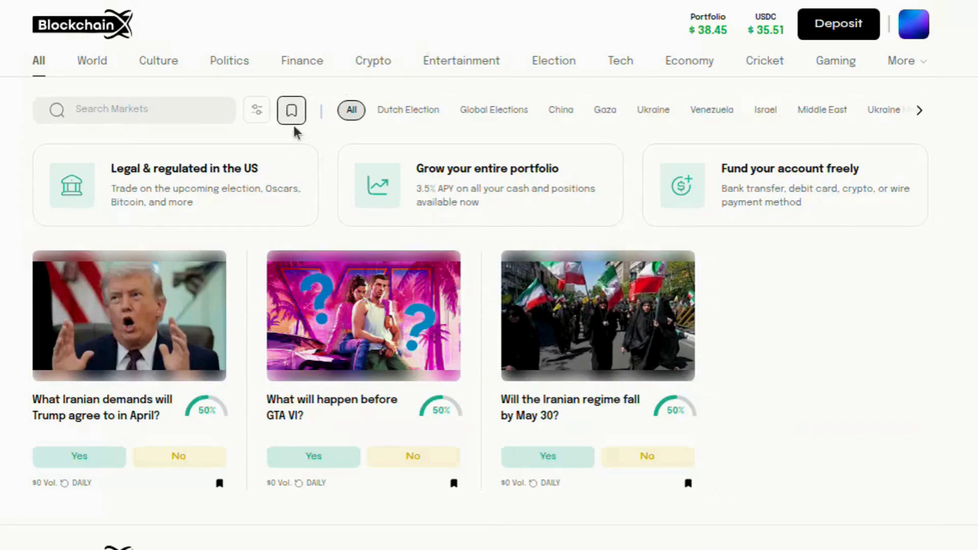
scroll(592, 341, down, 1)
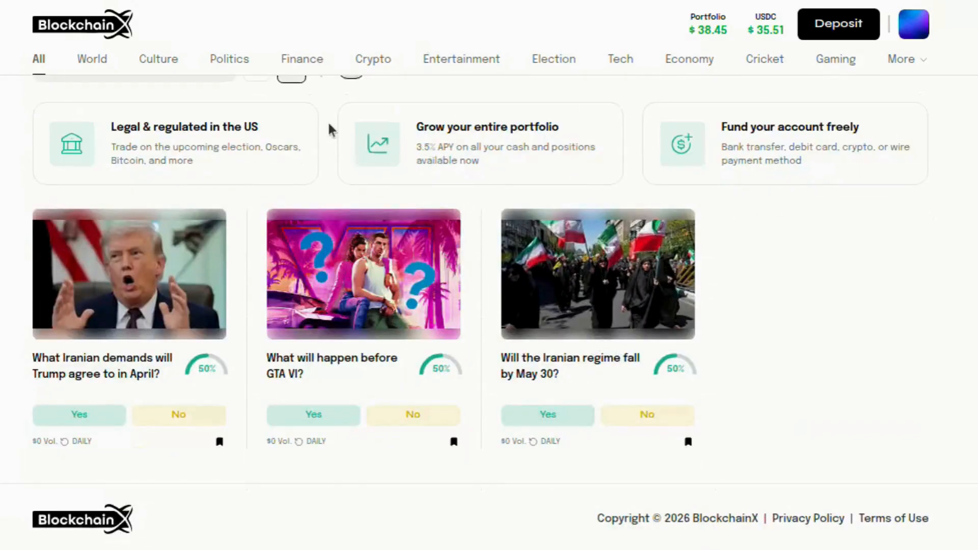
click(292, 79)
scroll(344, 154, up, 1)
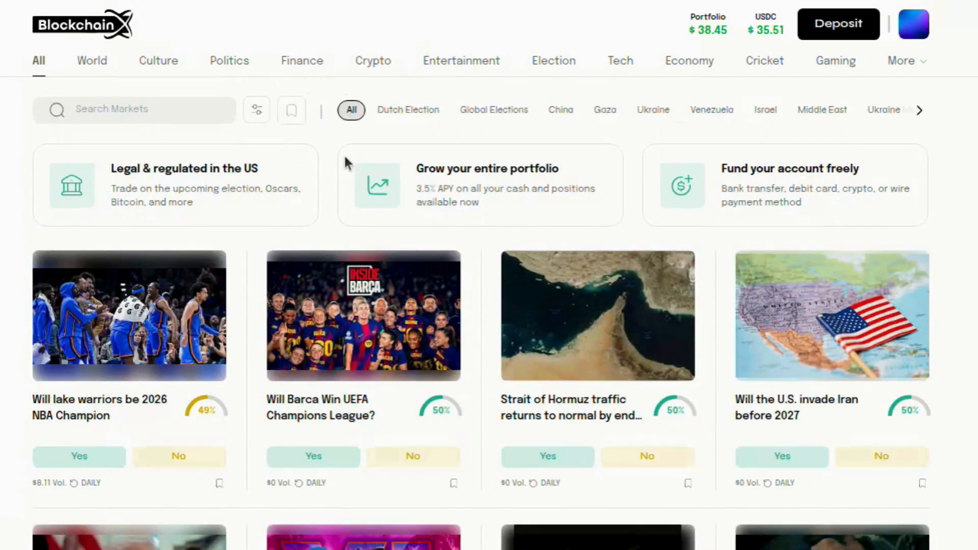
scroll(344, 154, down, 9)
scroll(344, 158, up, 9)
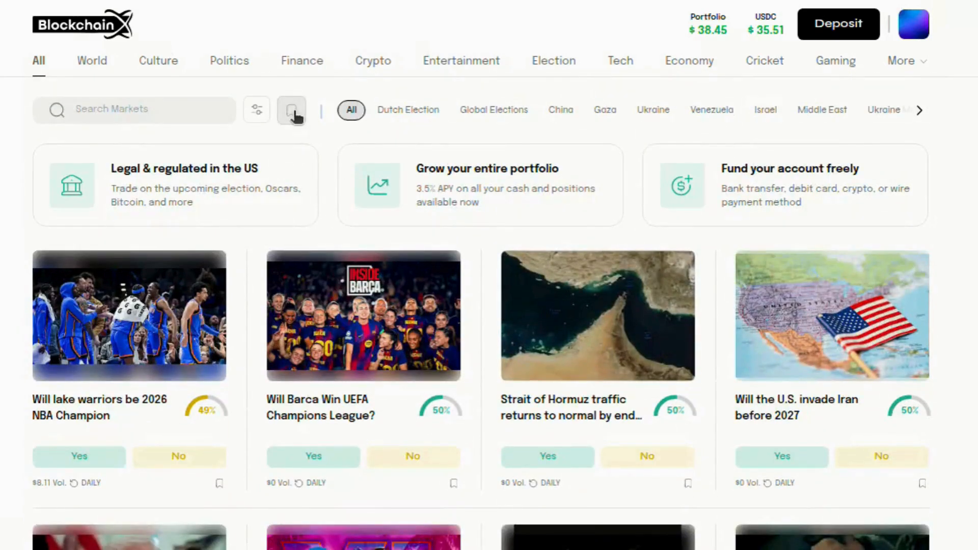
Remove the Trump and GTA VI bookmarks, leaving only bookmarked markets listed
click(293, 114)
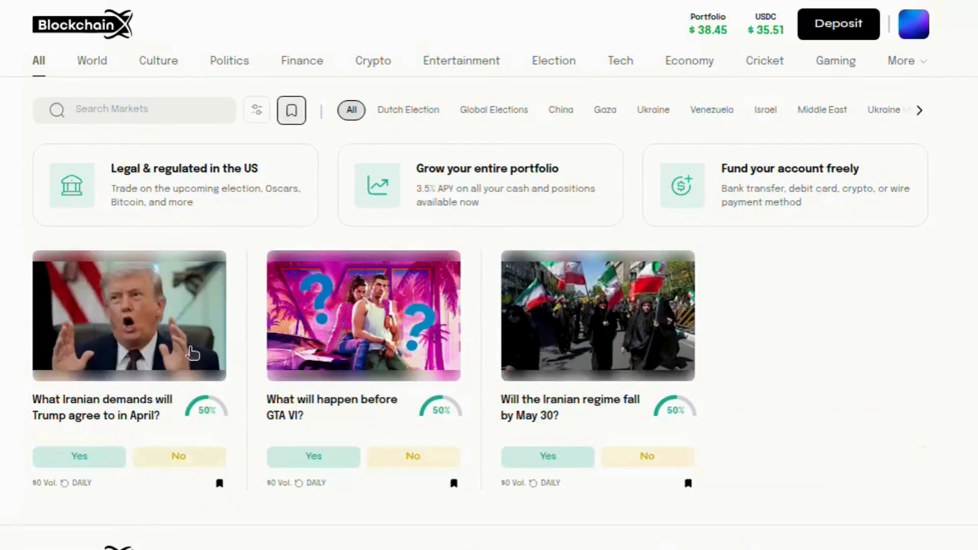
click(219, 484)
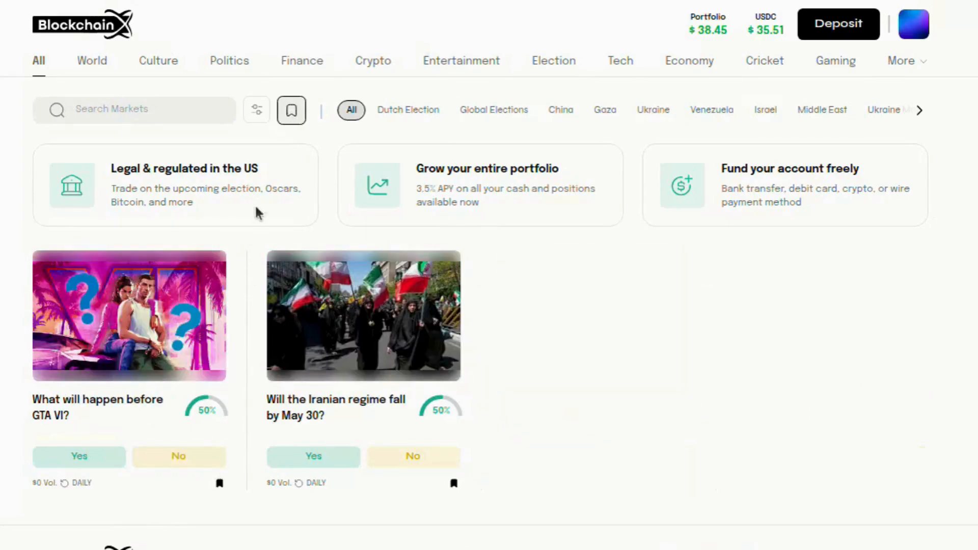
click(221, 484)
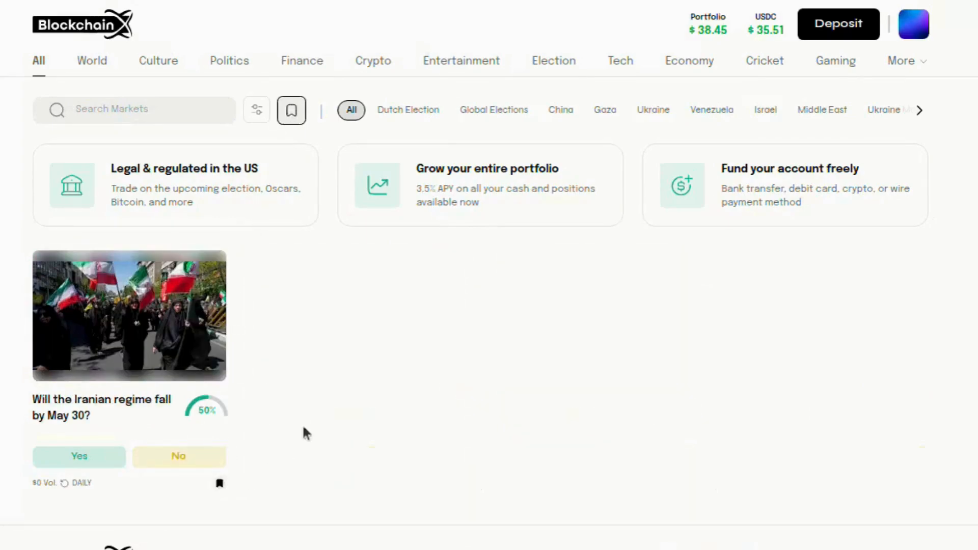
click(293, 112)
click(292, 112)
Check the portfolio, then copy the link to the U.S. invade Iran market
click(720, 31)
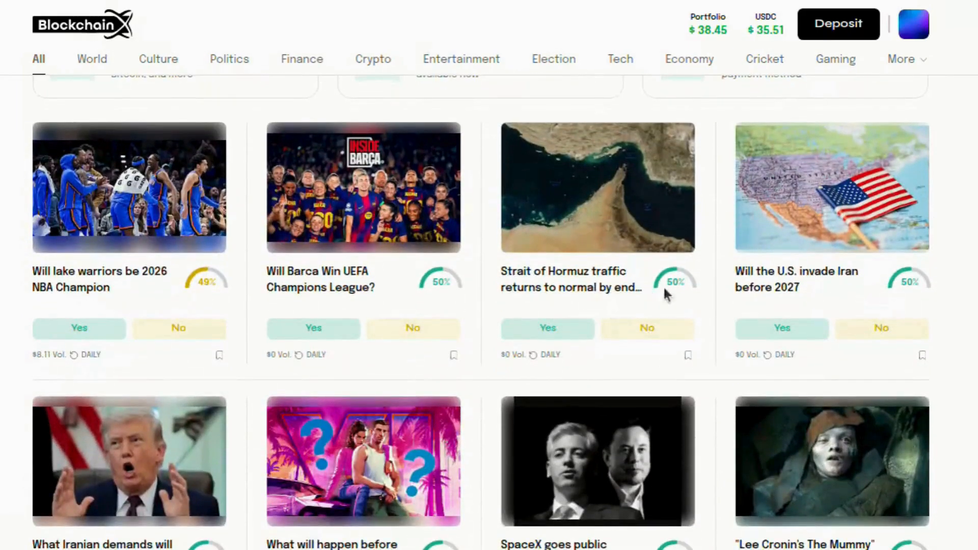
click(753, 289)
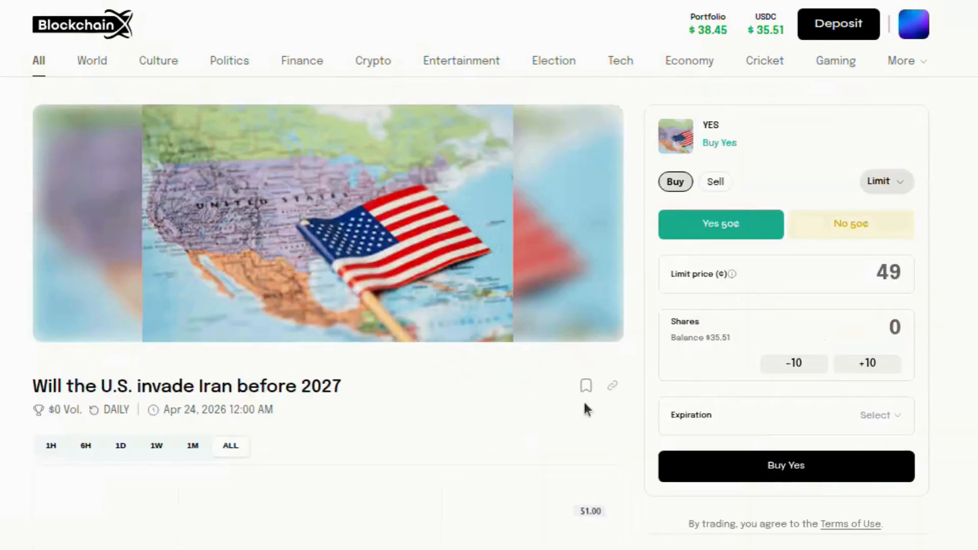
click(613, 389)
click(54, 64)
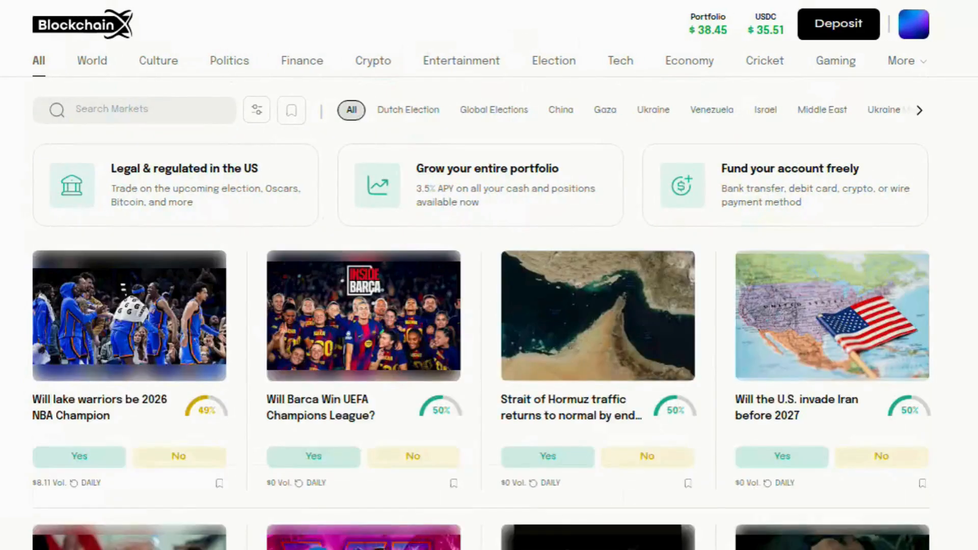
Open the copied U.S. invade Iran market link in a new browser tab
key(ctrl+t)
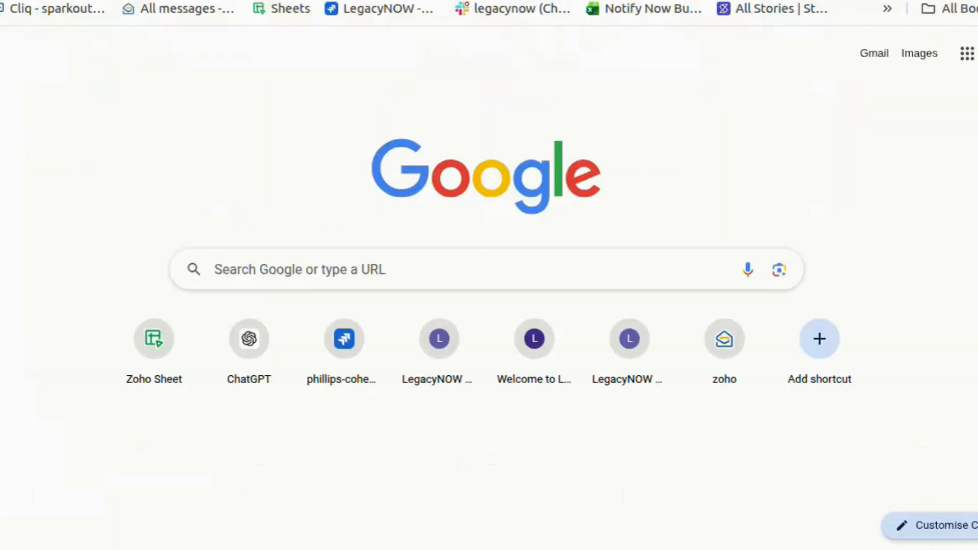
click(463, 0)
key(ctrl+v)
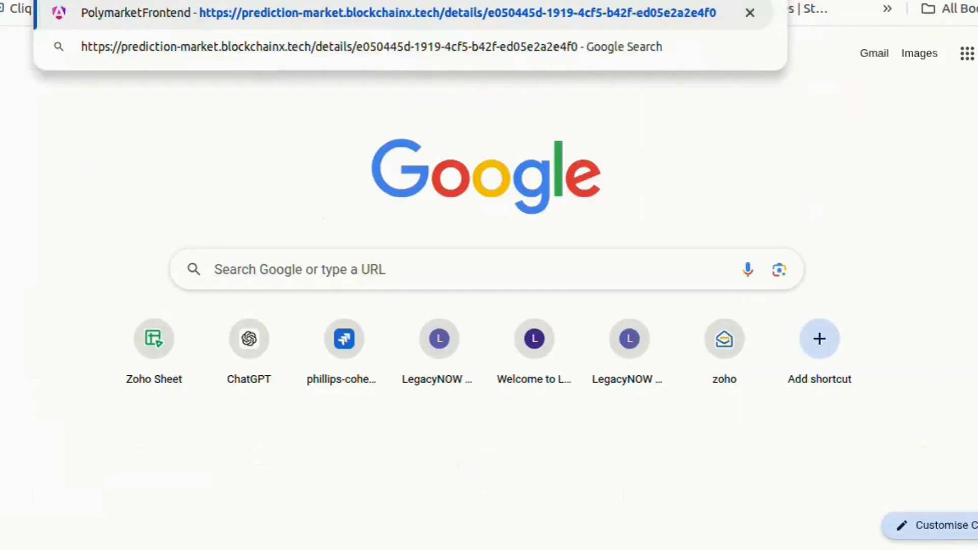
key(Return)
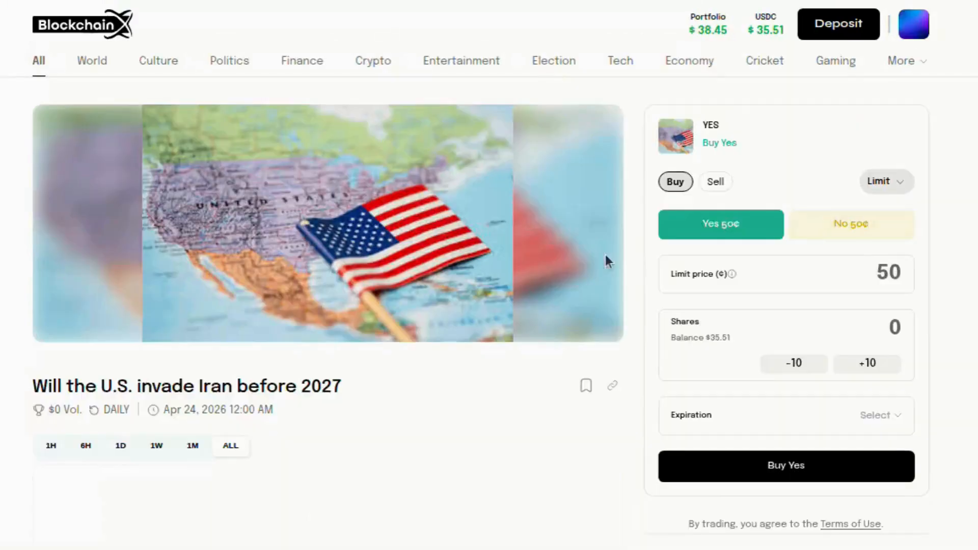
scroll(405, 426, down, 10)
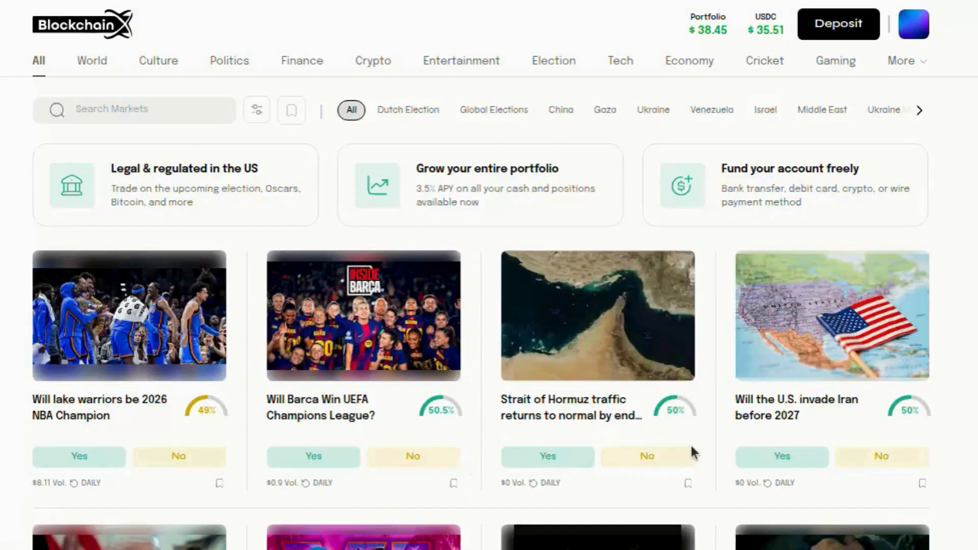
scroll(691, 448, down, 10)
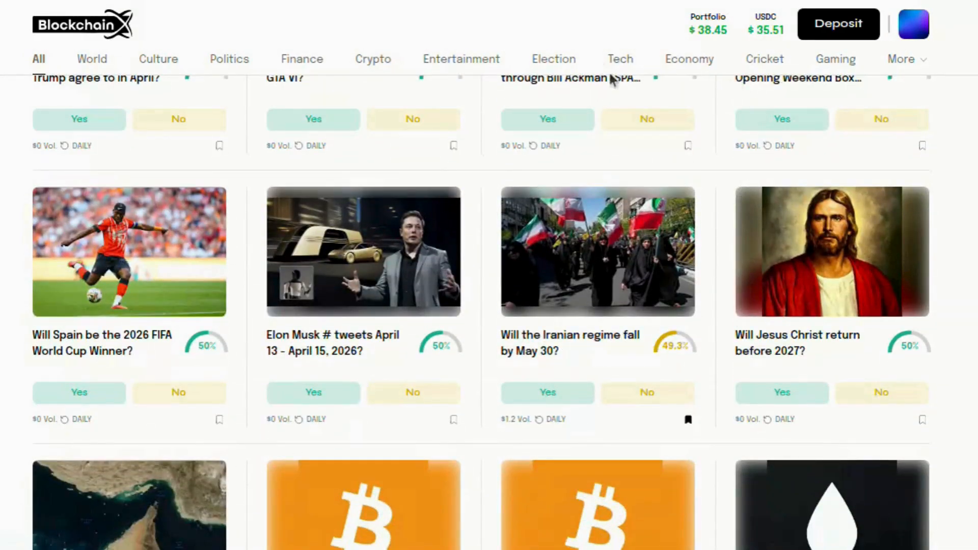
Check the portfolio summary, then return to the full market grid
click(707, 36)
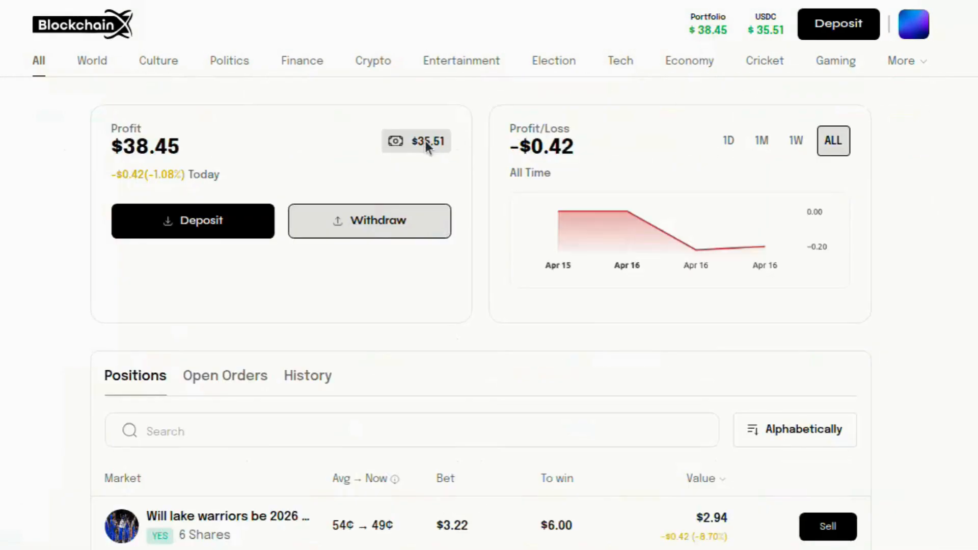
click(35, 69)
scroll(539, 288, down, 8)
scroll(538, 288, down, 4)
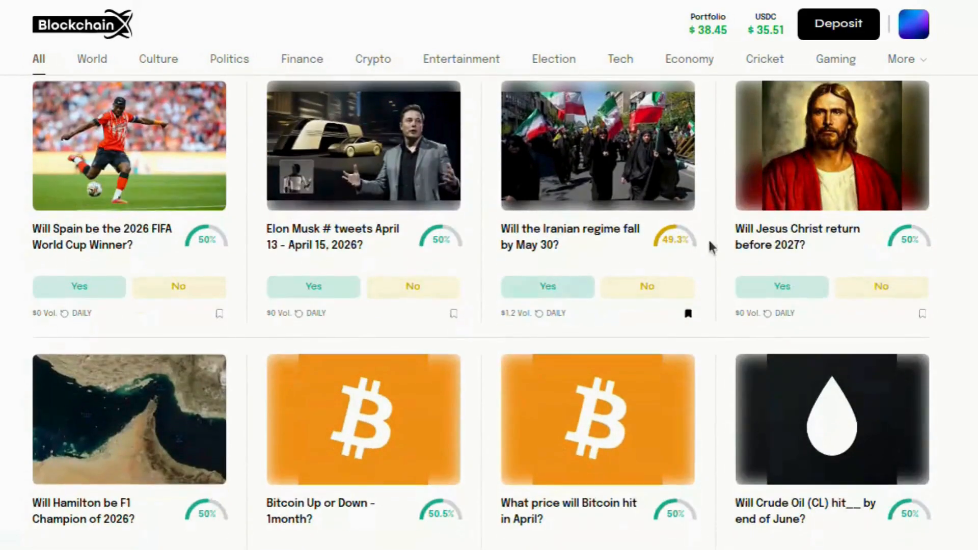
Open 'Will Jesus Christ return before 2027?' and set up a $2 Yes market order
click(805, 240)
scroll(752, 341, down, 10)
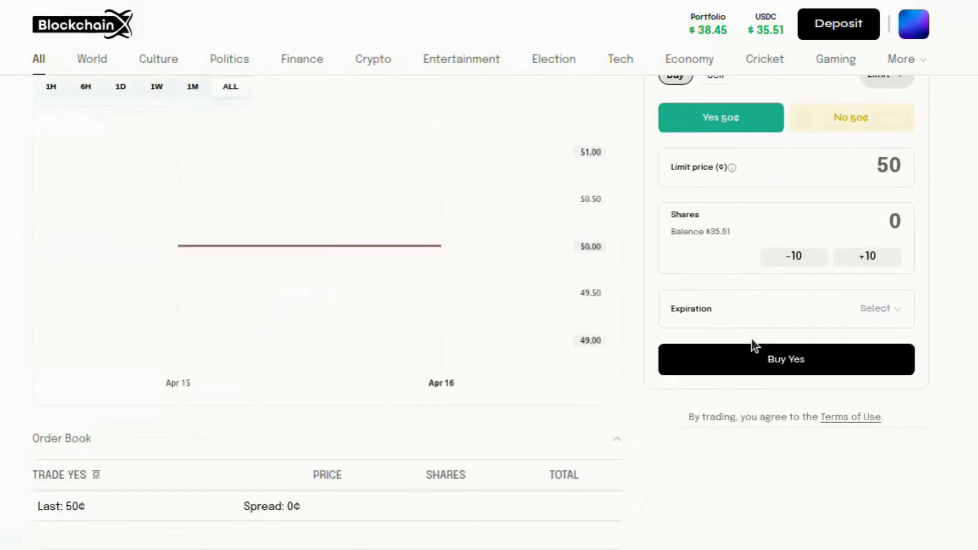
click(855, 119)
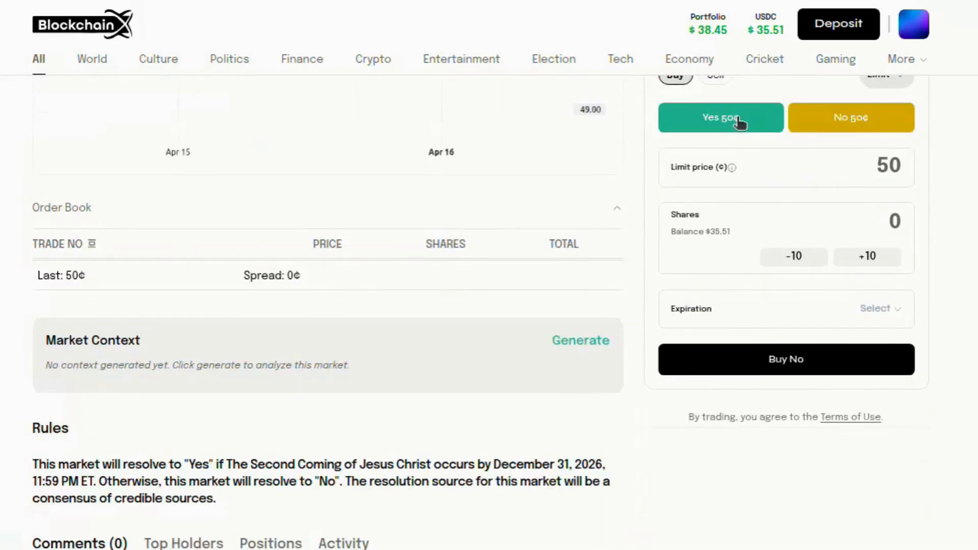
click(742, 122)
scroll(866, 133, up, 10)
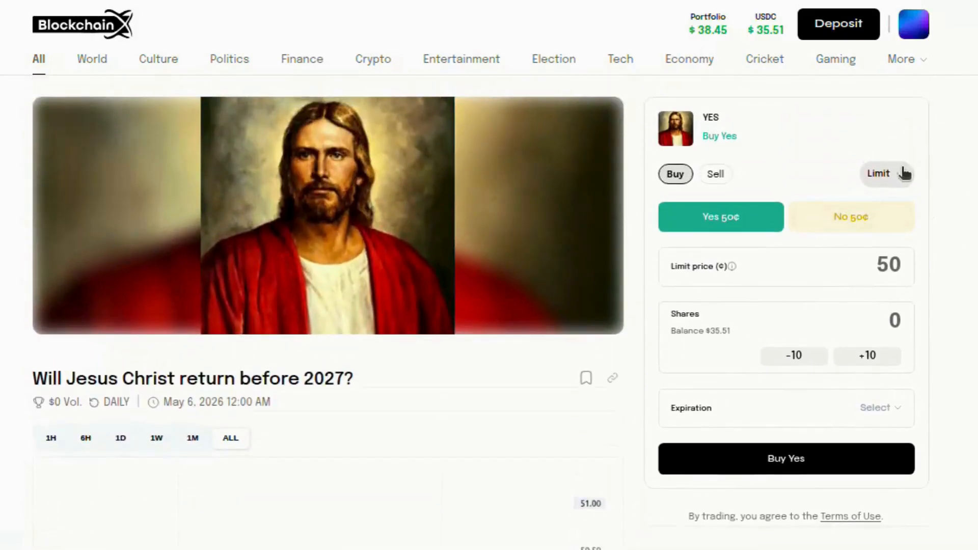
click(904, 174)
click(899, 212)
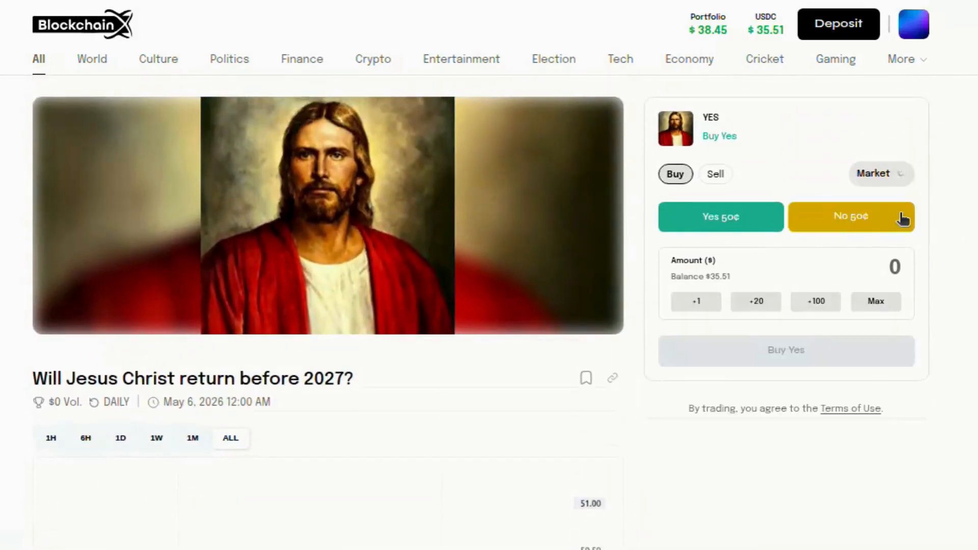
click(820, 269)
text(20)
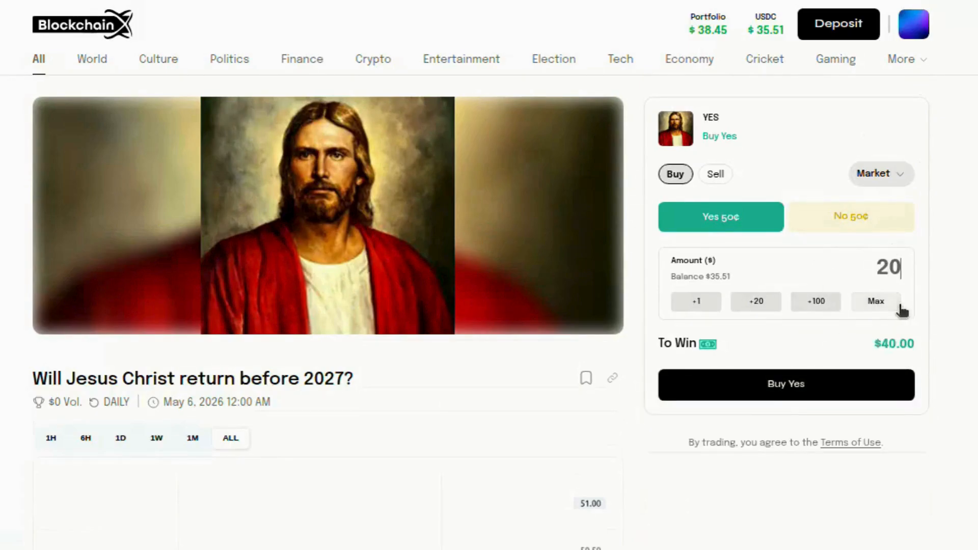
key(BackSpace)
Place the $2 Yes buy, confirm it in MetaMask, and view the portfolio
click(866, 382)
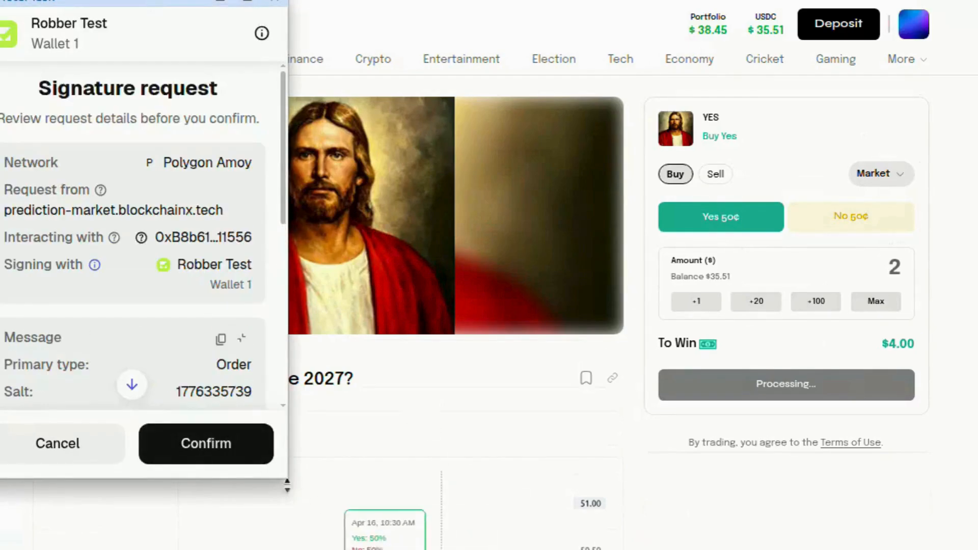
click(229, 462)
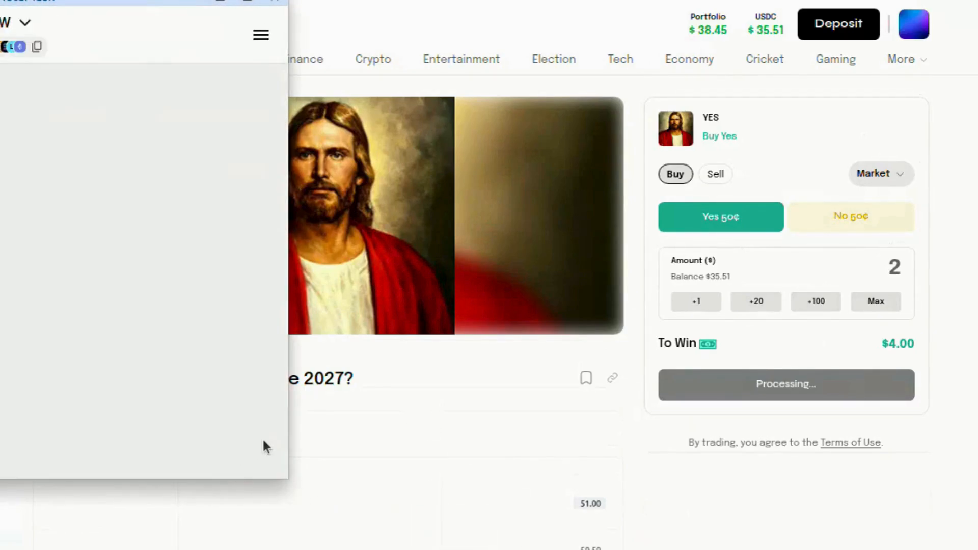
scroll(416, 395, down, 10)
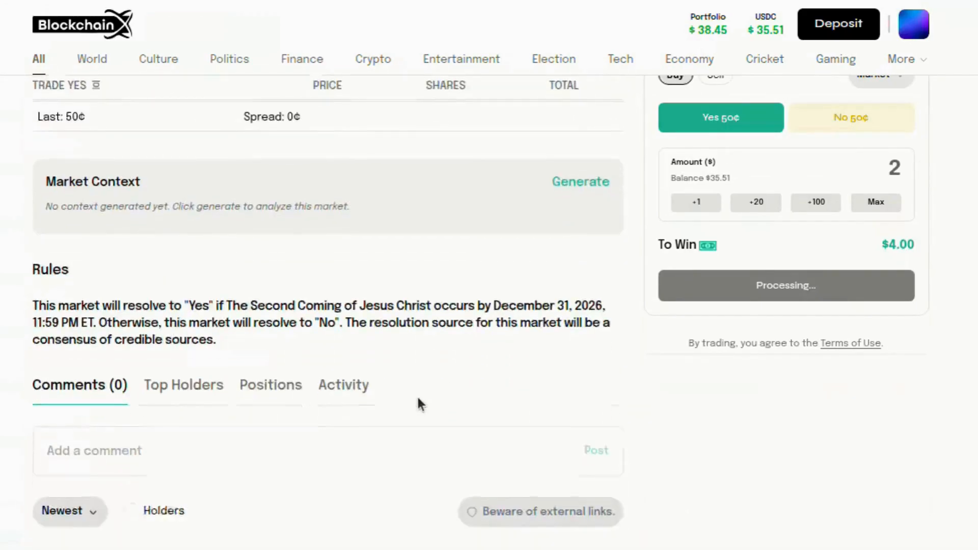
scroll(417, 395, down, 2)
scroll(417, 395, up, 3)
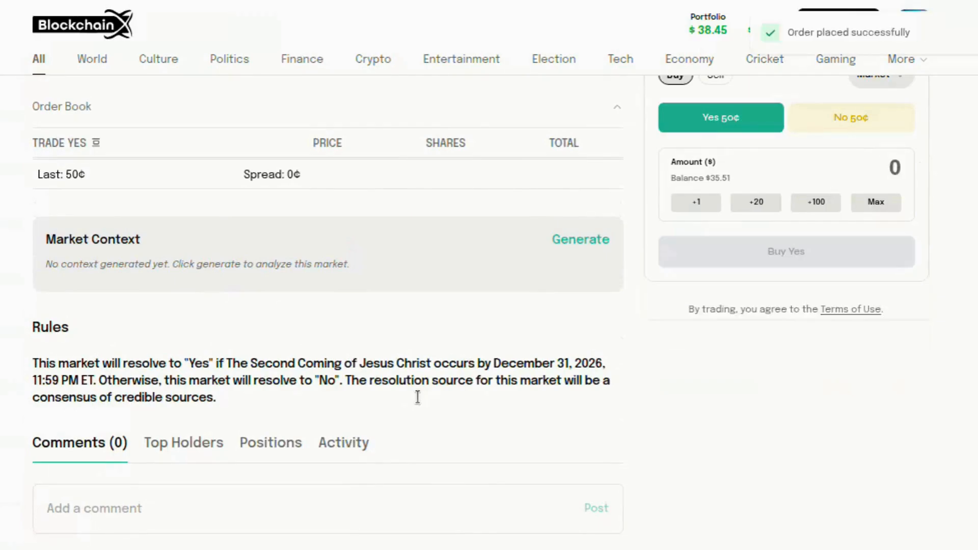
scroll(417, 397, up, 3)
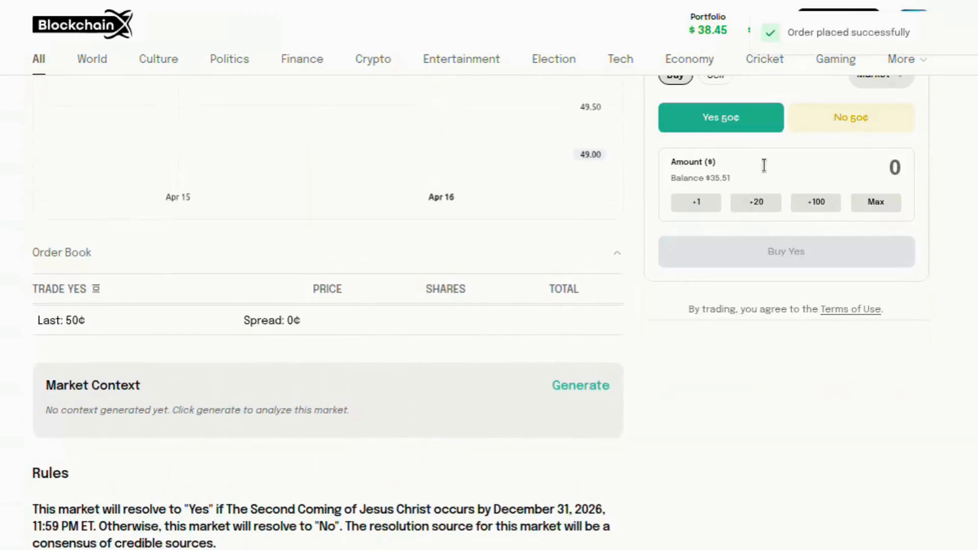
click(842, 121)
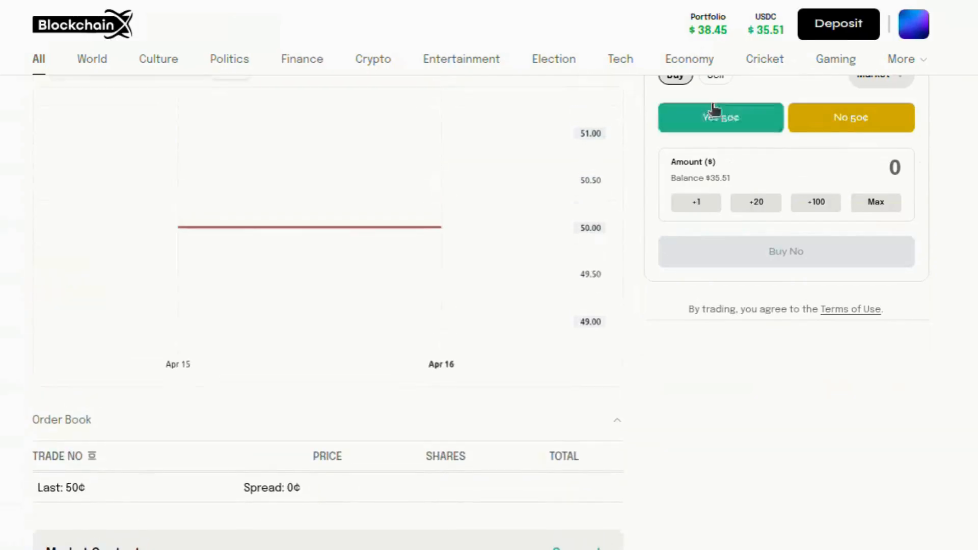
click(709, 26)
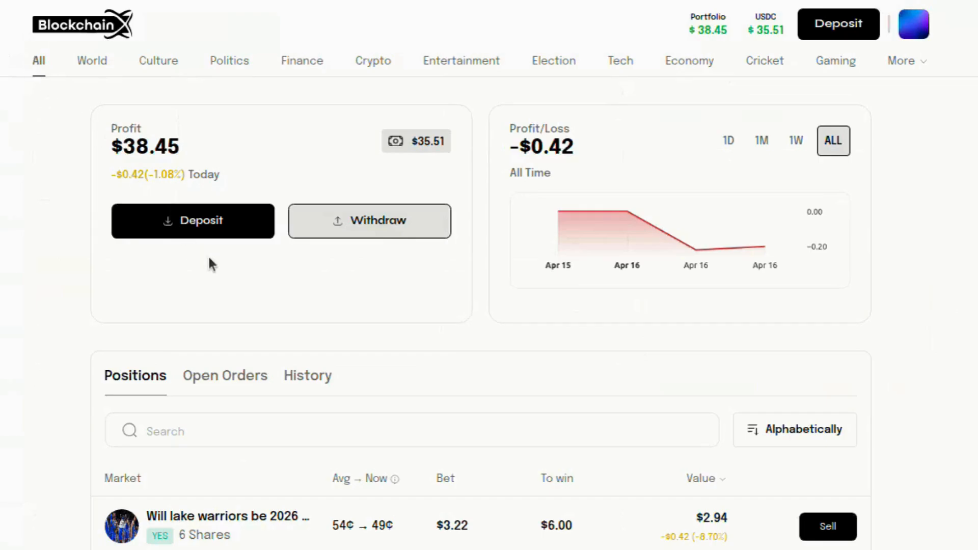
Open the Spain 2026 FIFA World Cup Winner market and set a $2 No market order
click(38, 63)
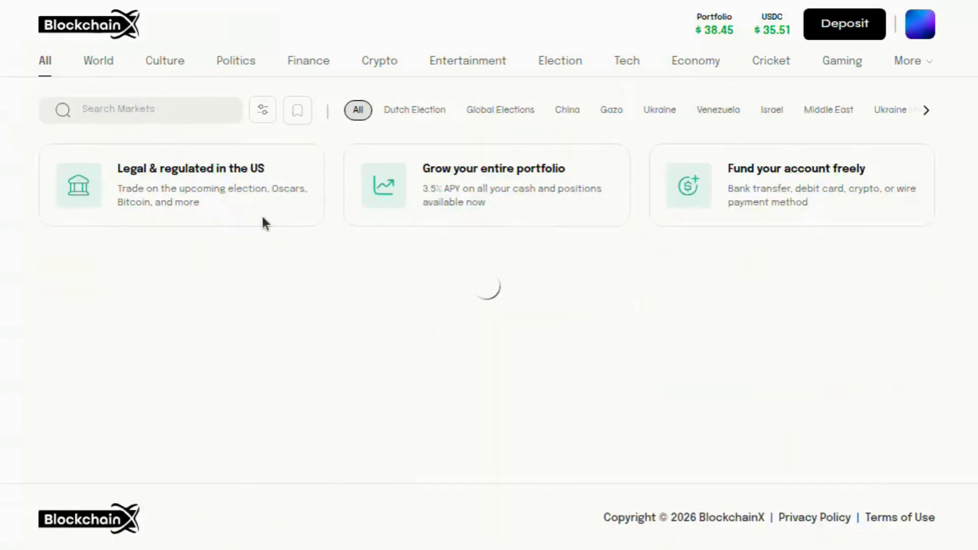
scroll(476, 299, down, 8)
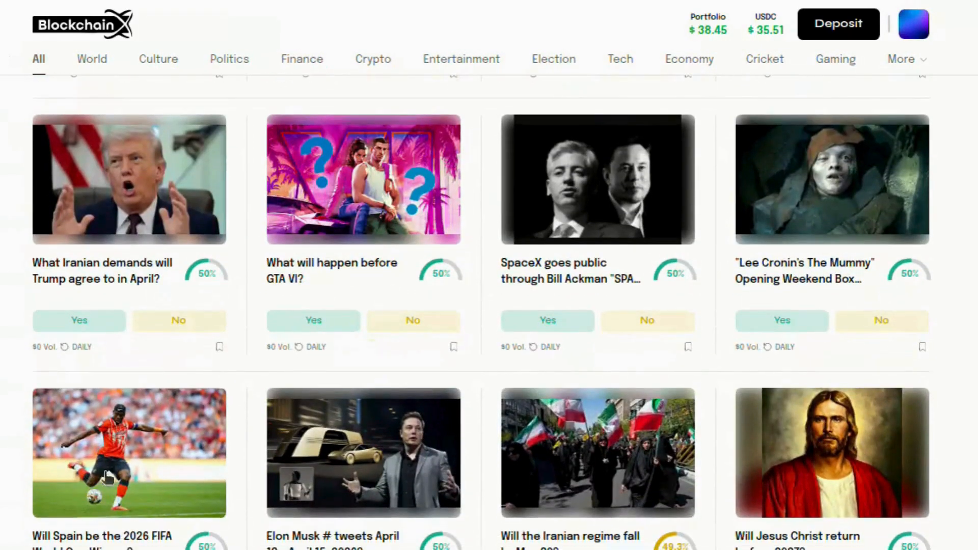
click(96, 518)
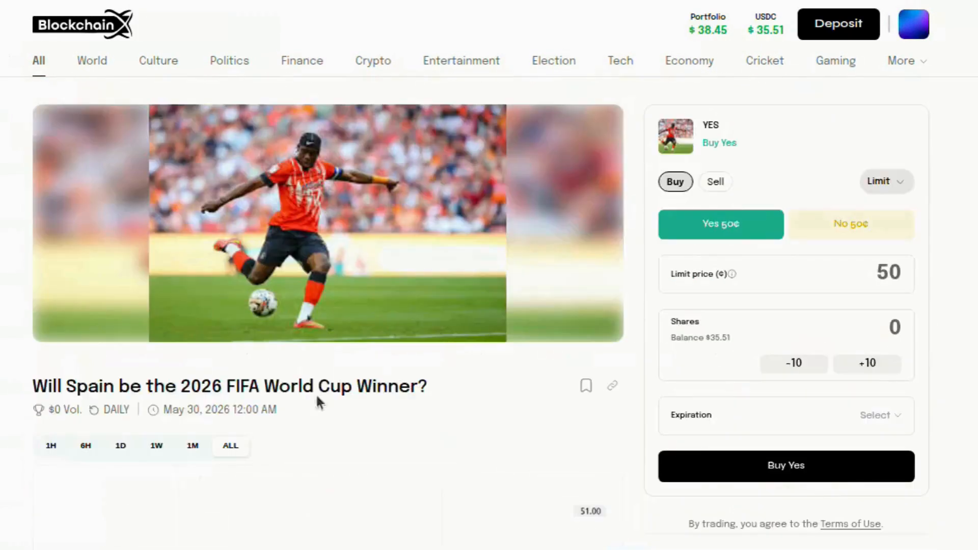
scroll(387, 369, down, 10)
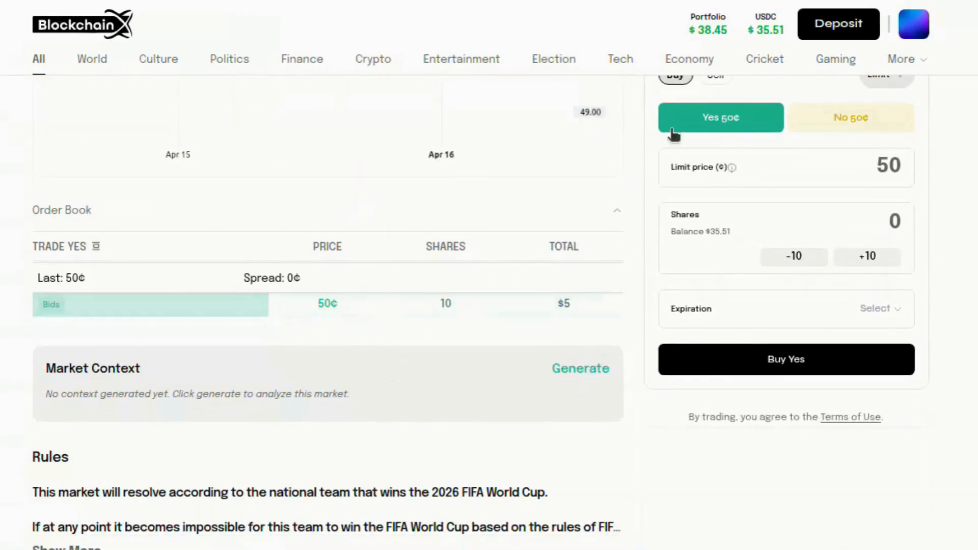
click(848, 118)
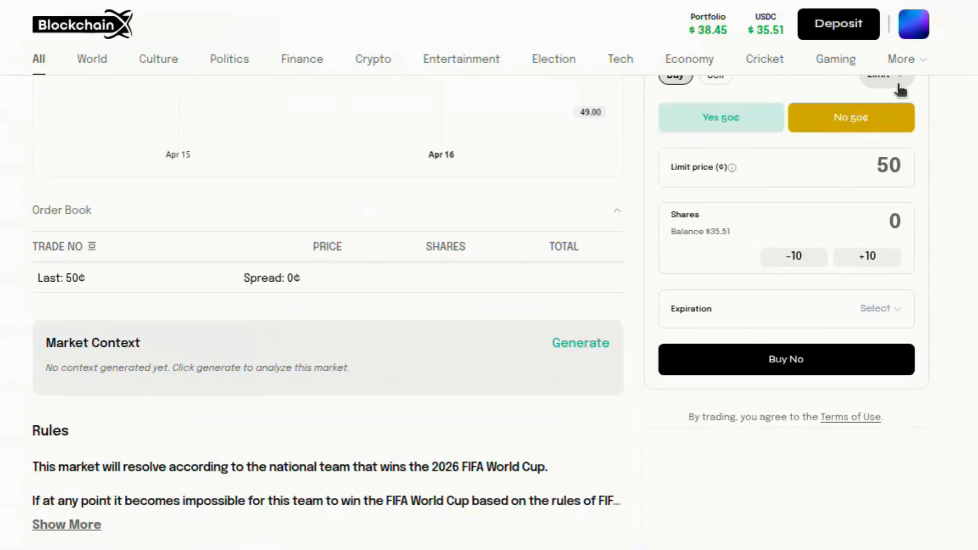
click(894, 84)
click(901, 108)
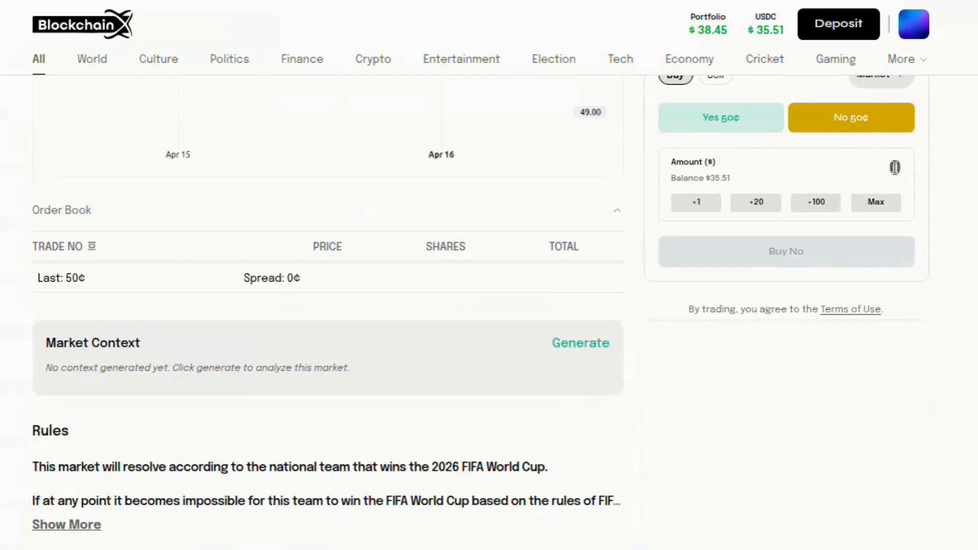
click(895, 167)
text(02)
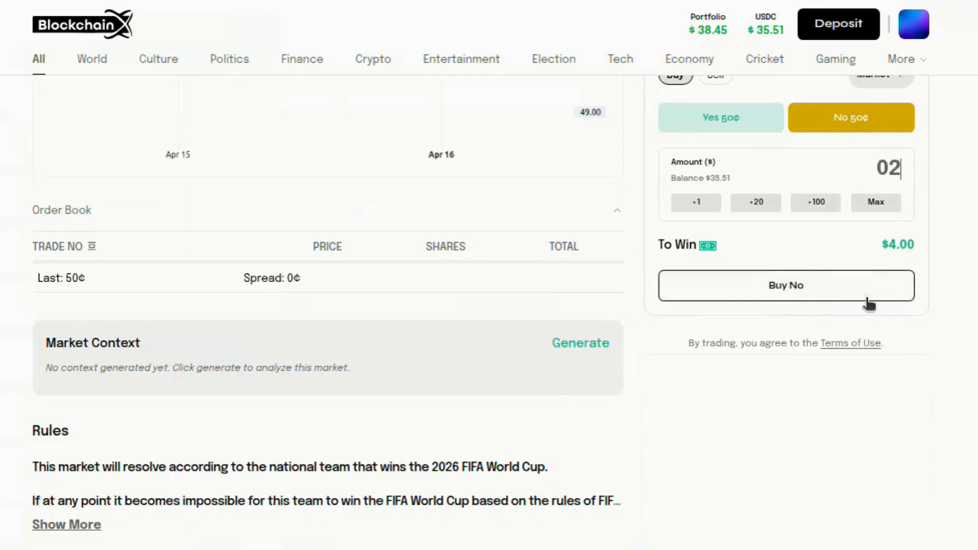
Buy the No shares, confirm in MetaMask, and view the Top Holders
click(813, 296)
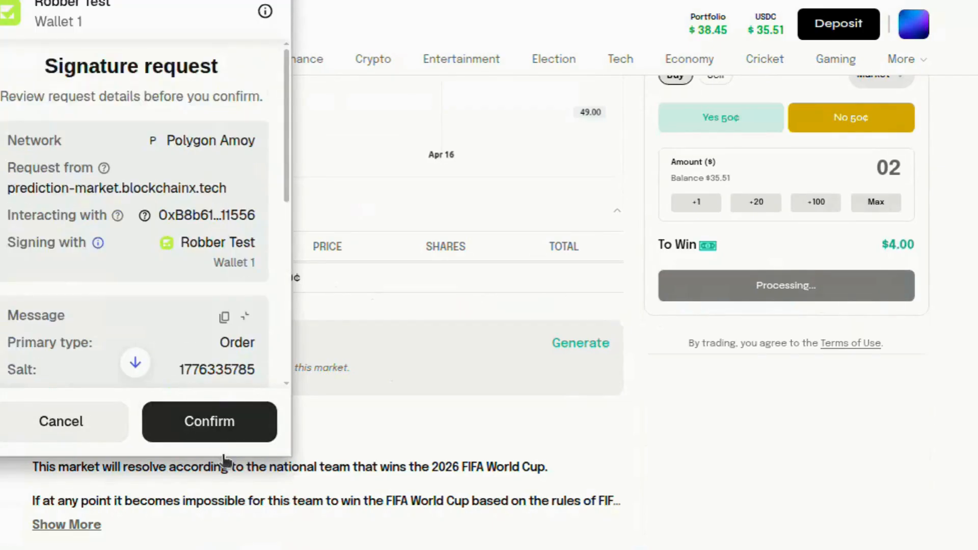
click(229, 416)
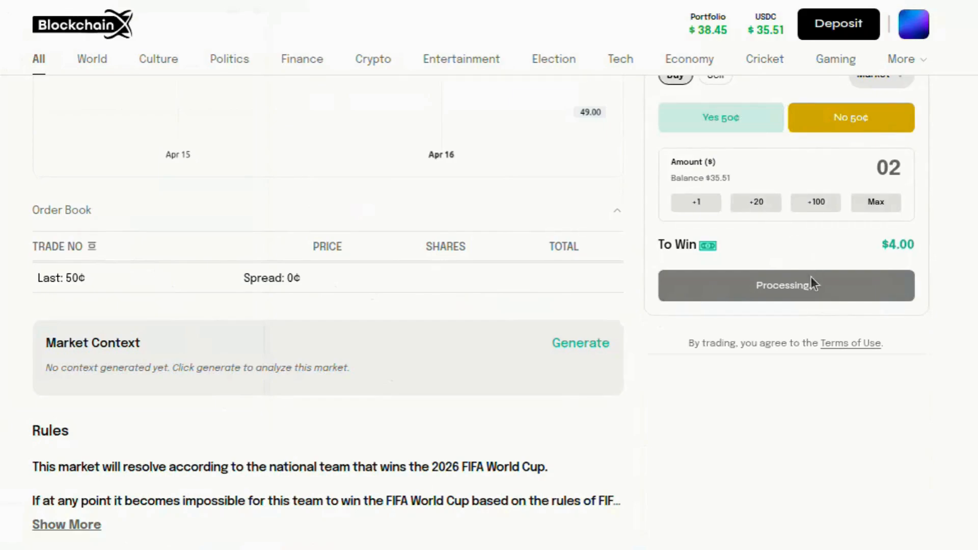
click(763, 128)
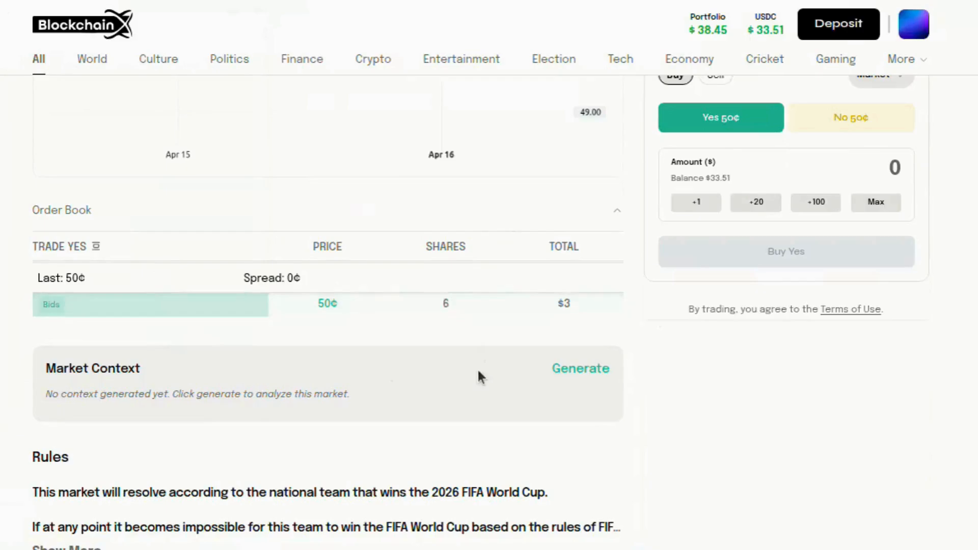
scroll(478, 375, down, 5)
click(195, 296)
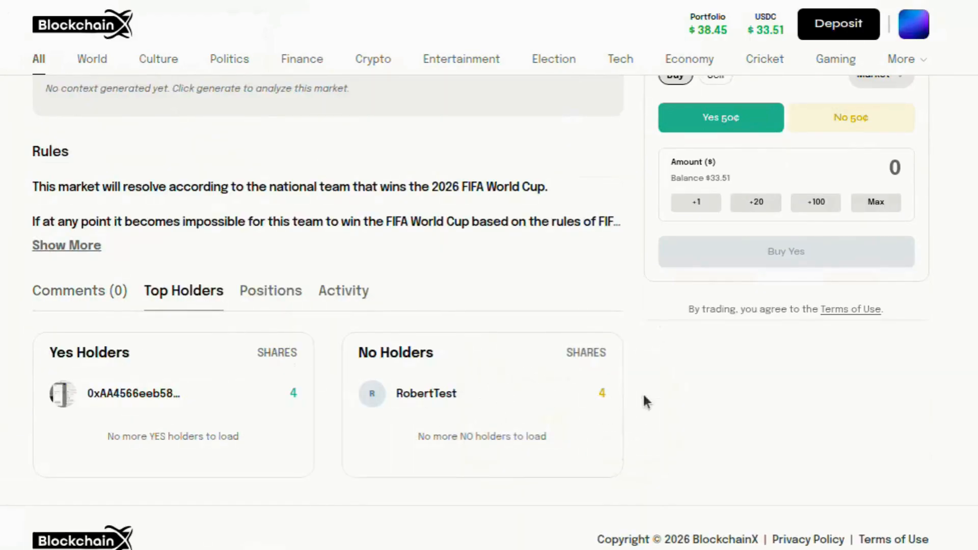
scroll(683, 142, up, 5)
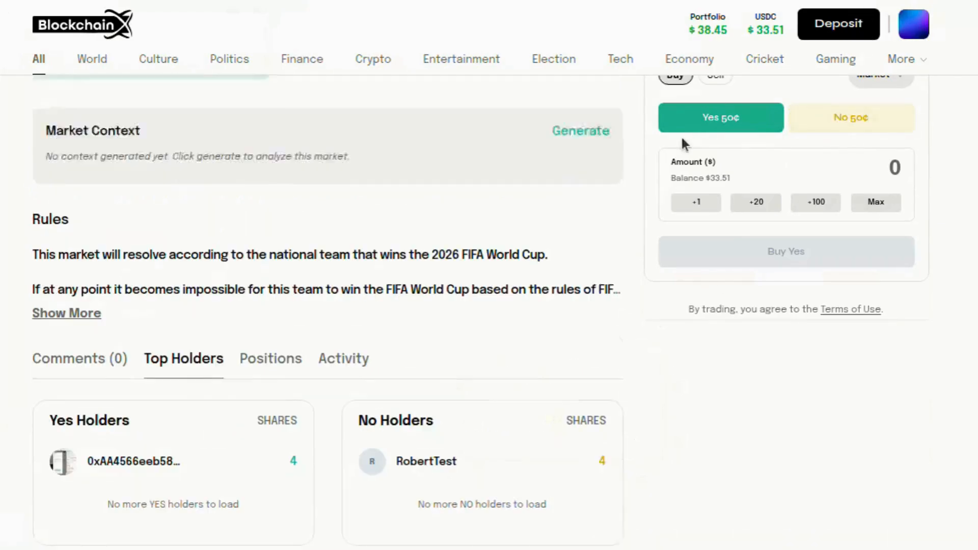
Check the portfolio's trade history for the 4-share $2 No buy
click(719, 36)
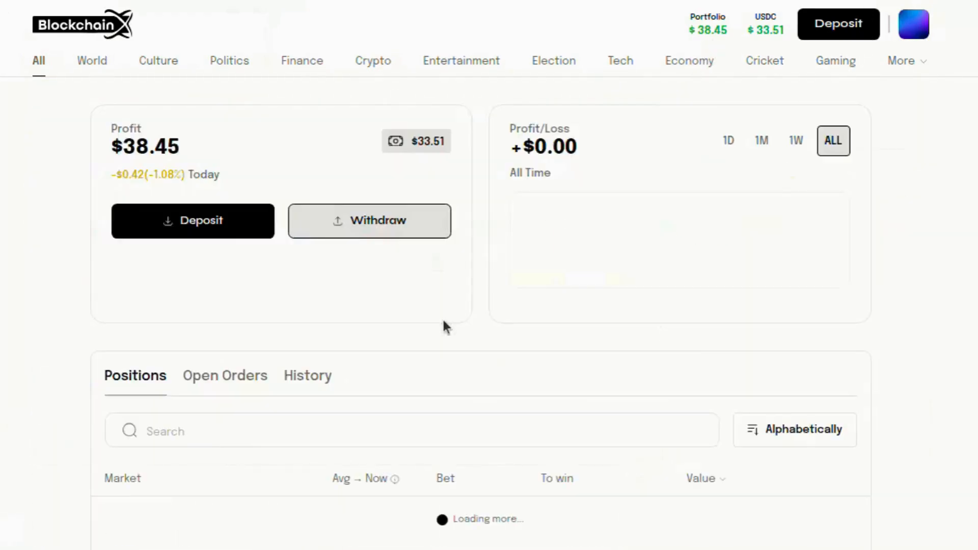
click(312, 388)
scroll(318, 392, down, 3)
scroll(317, 392, down, 2)
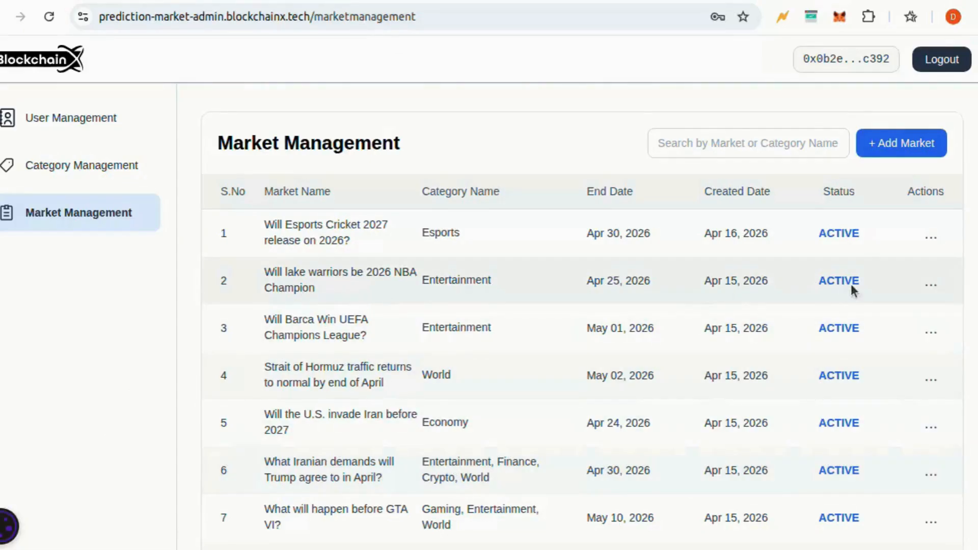
Declare YES the winner of the lake warriors NBA market, then switch to the public site
click(929, 281)
click(892, 373)
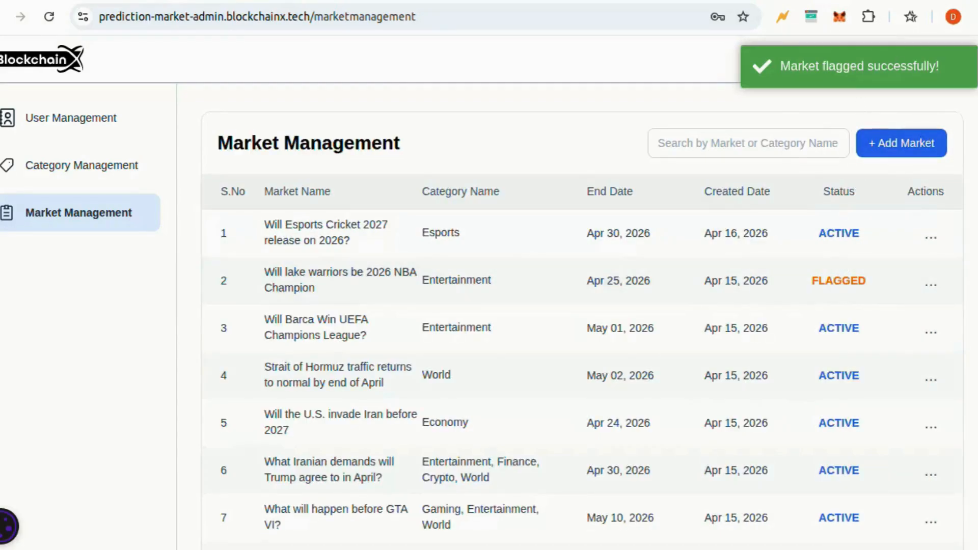
scroll(449, 349, down, 5)
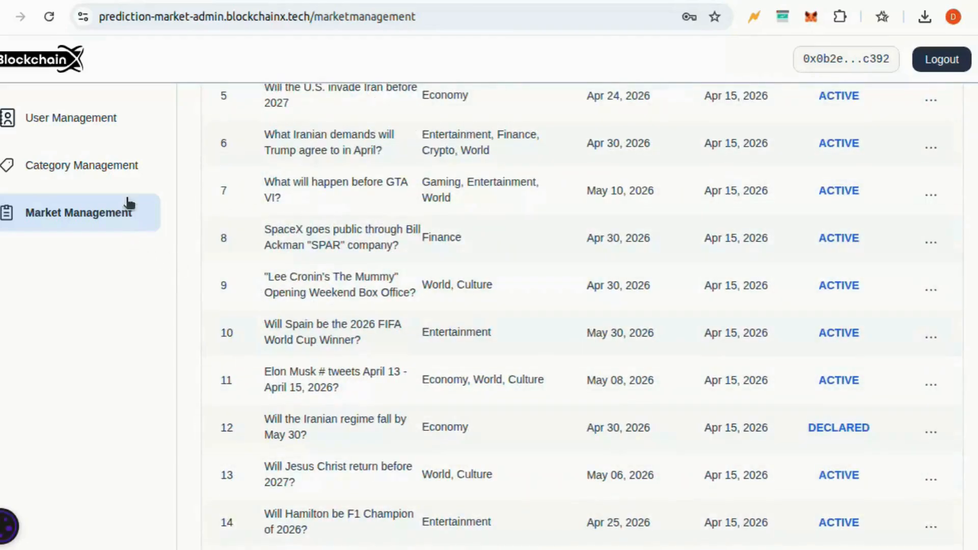
scroll(519, 219, up, 5)
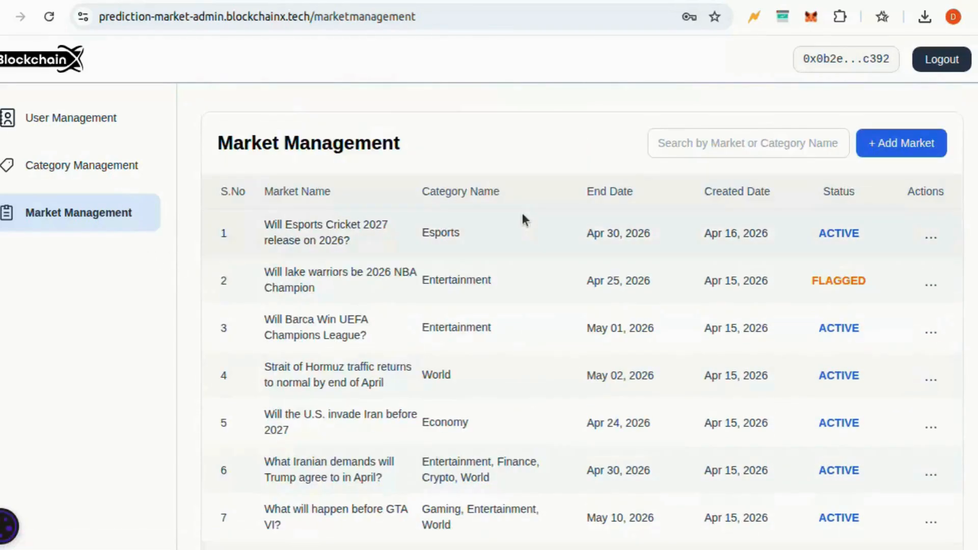
click(930, 286)
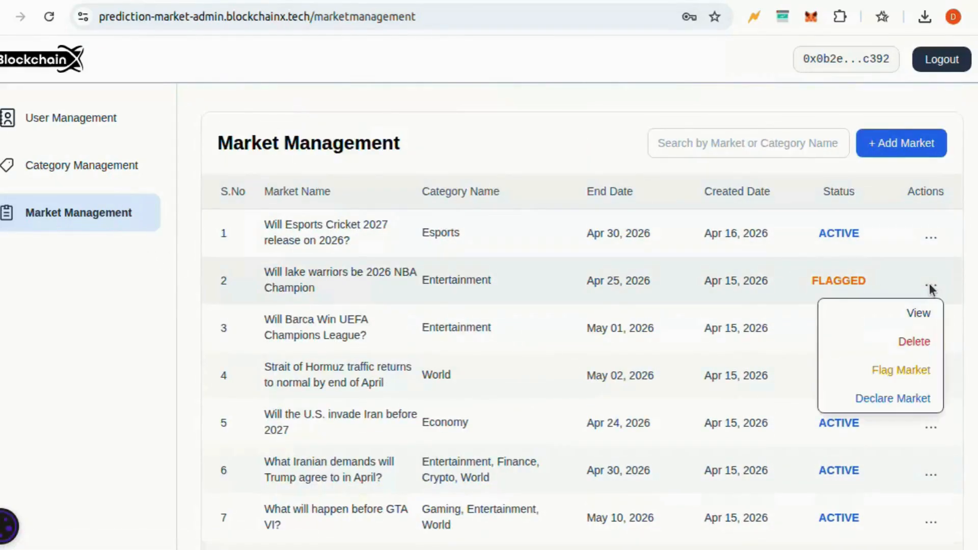
click(886, 400)
click(567, 293)
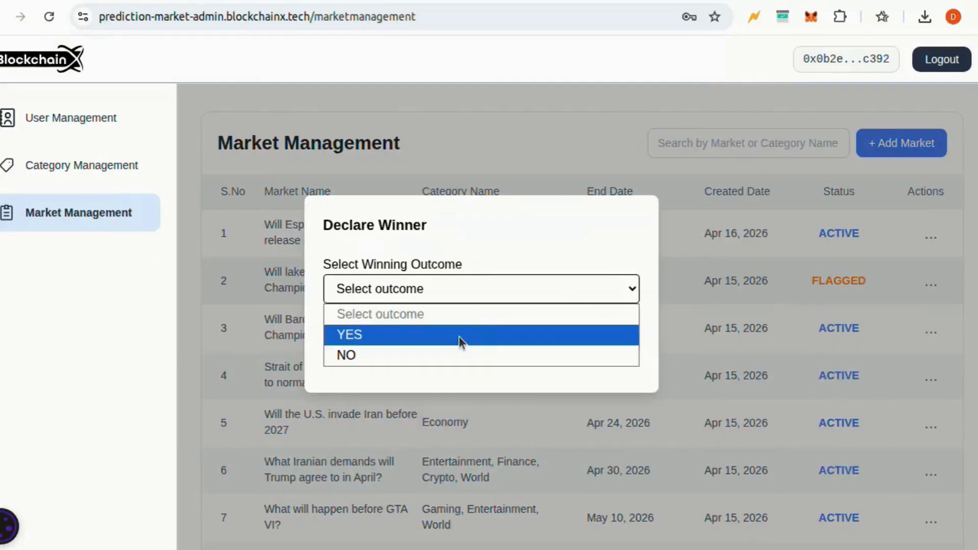
click(462, 336)
click(532, 336)
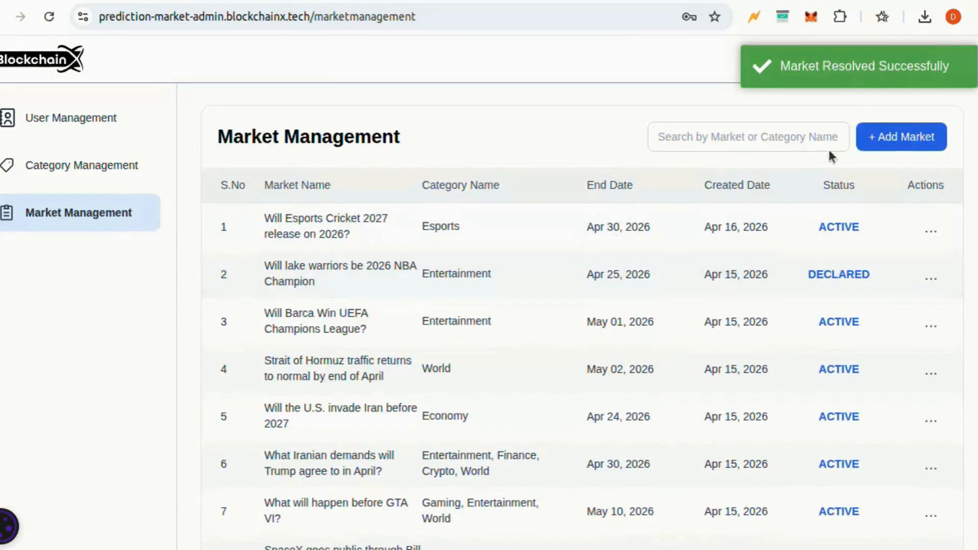
key(ctrl+Tab)
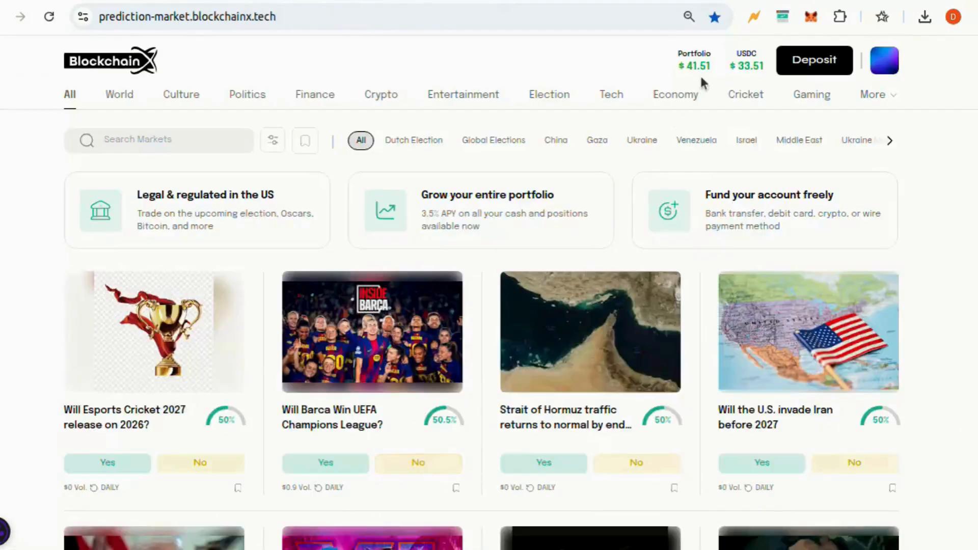
Check the portfolio's Open Orders, History and Positions, finding $6.00 lake warriors winnings to claim
click(706, 58)
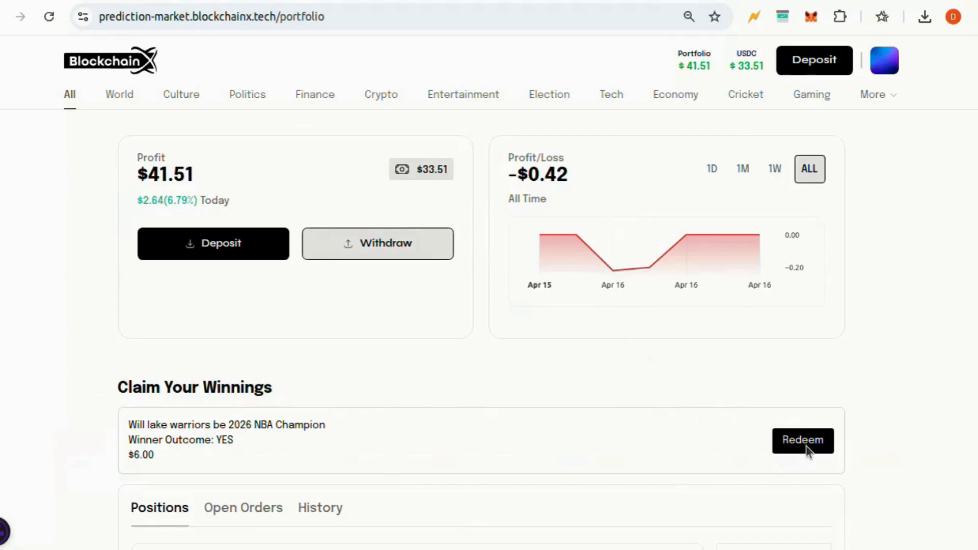
scroll(809, 452, down, 1)
scroll(808, 452, up, 1)
scroll(809, 452, down, 5)
scroll(805, 452, down, 1)
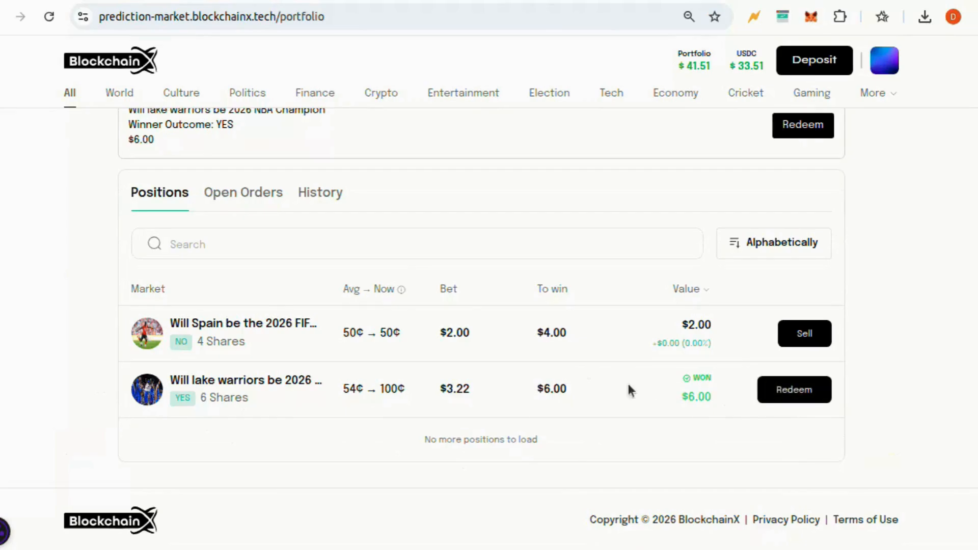
click(259, 199)
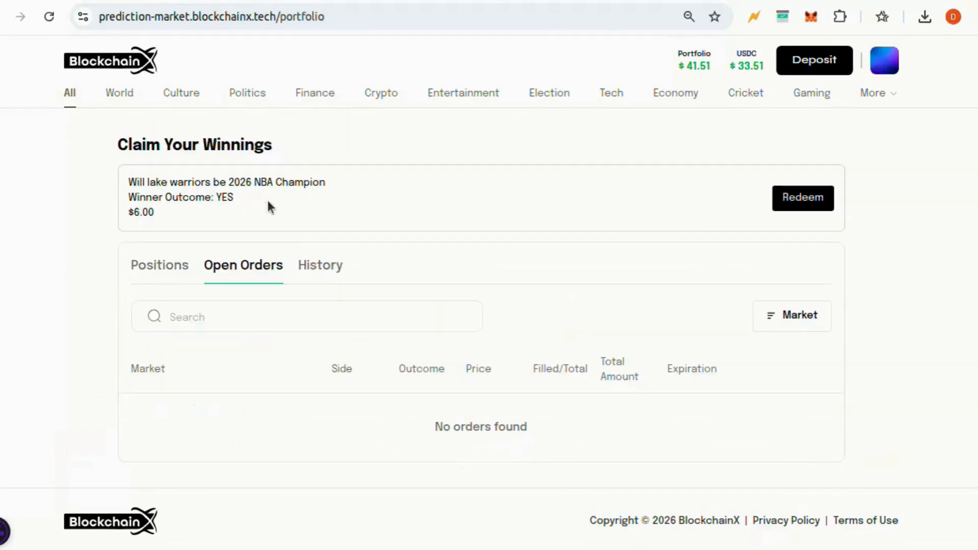
click(326, 276)
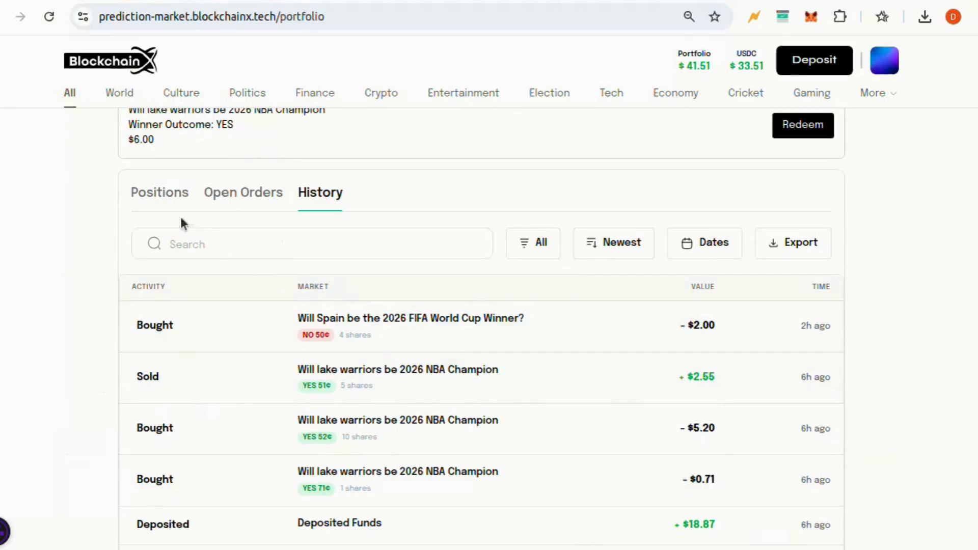
click(168, 201)
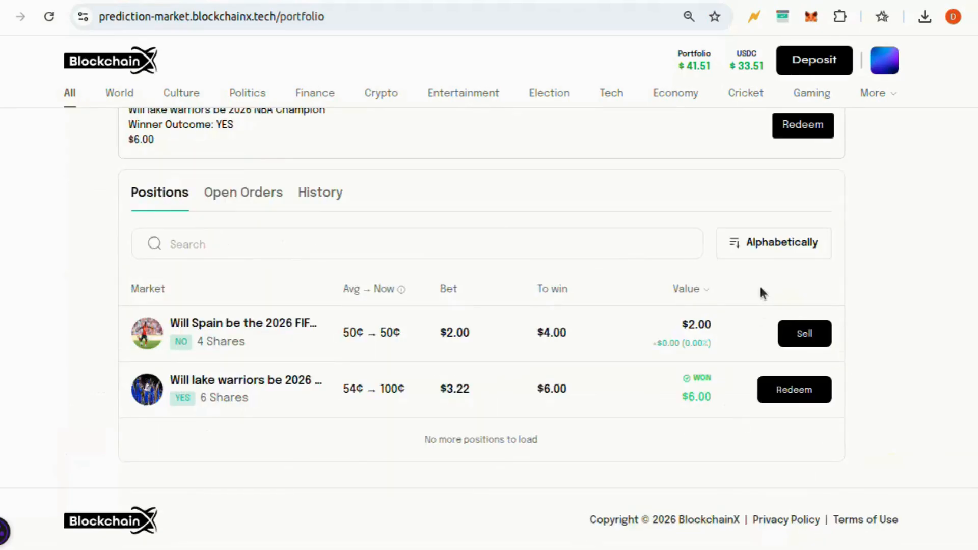
scroll(759, 288, up, 3)
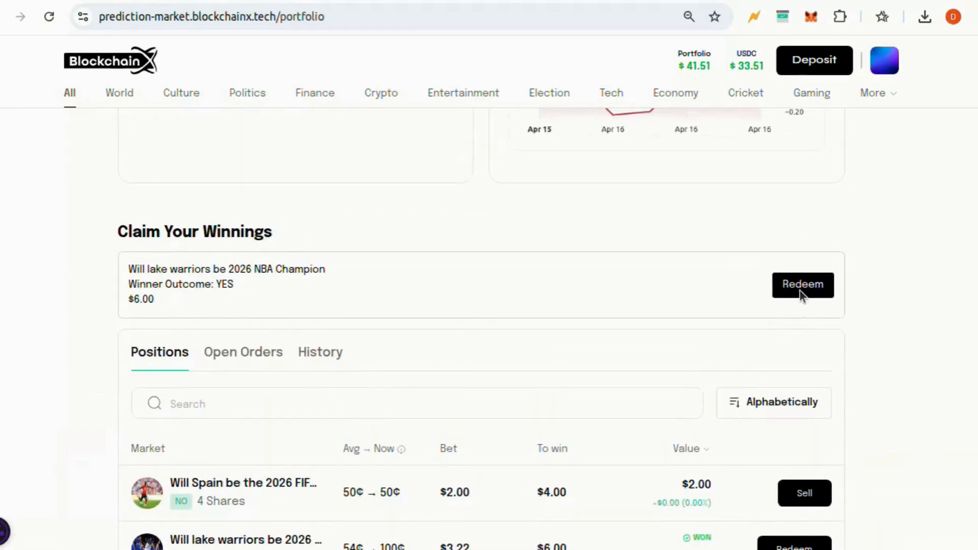
Redeem the $6.00 Lake Warriors winnings and confirm the MetaMask signature request
click(799, 293)
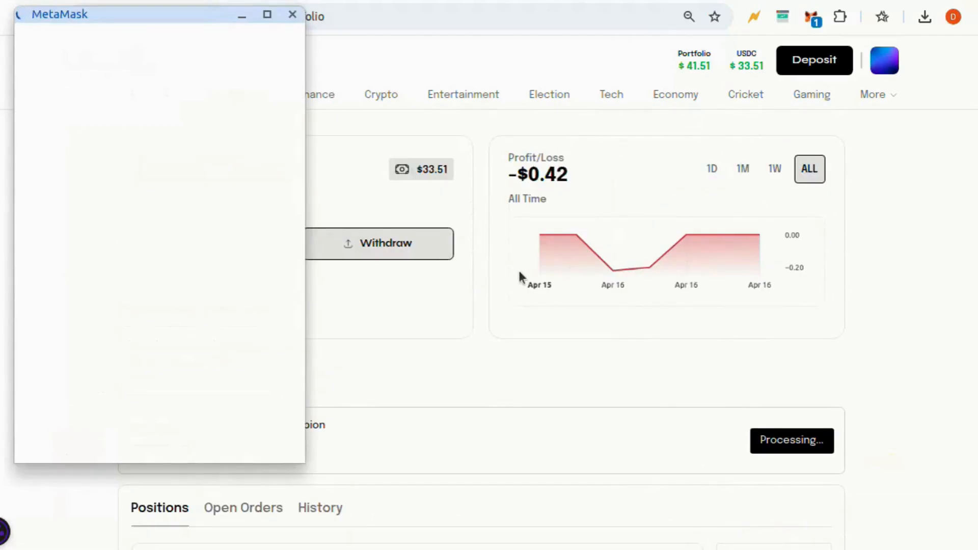
scroll(518, 272, down, 5)
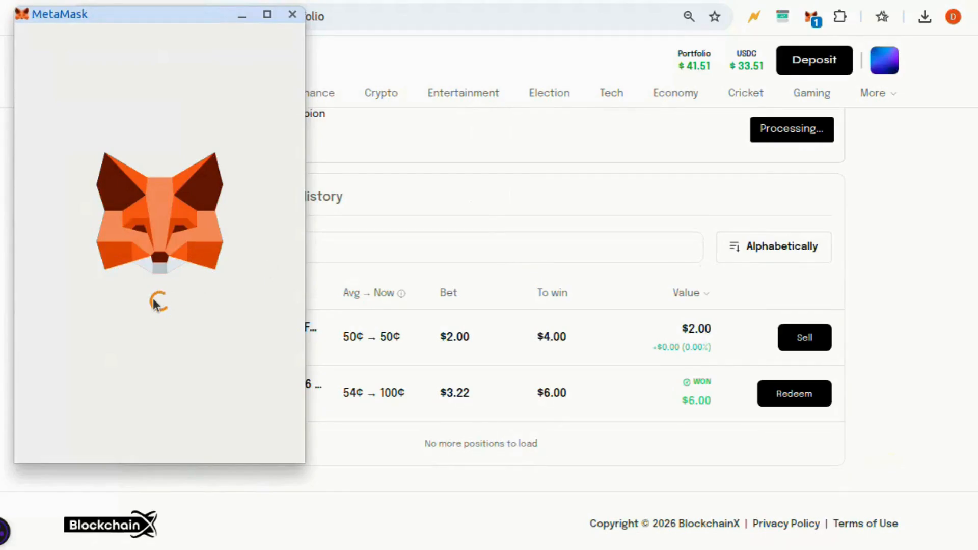
click(240, 435)
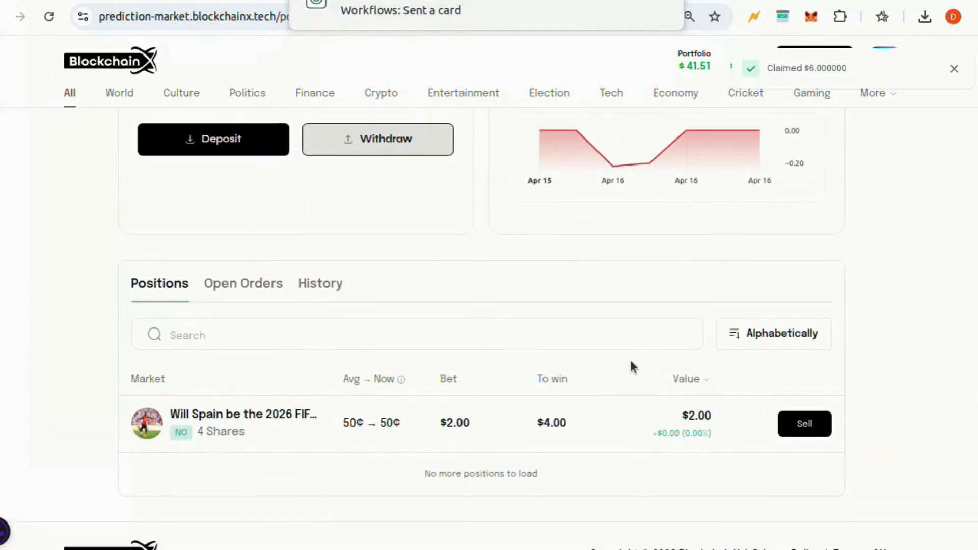
Show the History list with the new Claimed Lake Warriors +$6.00 entry and $39.51 USDC
scroll(631, 367, up, 2)
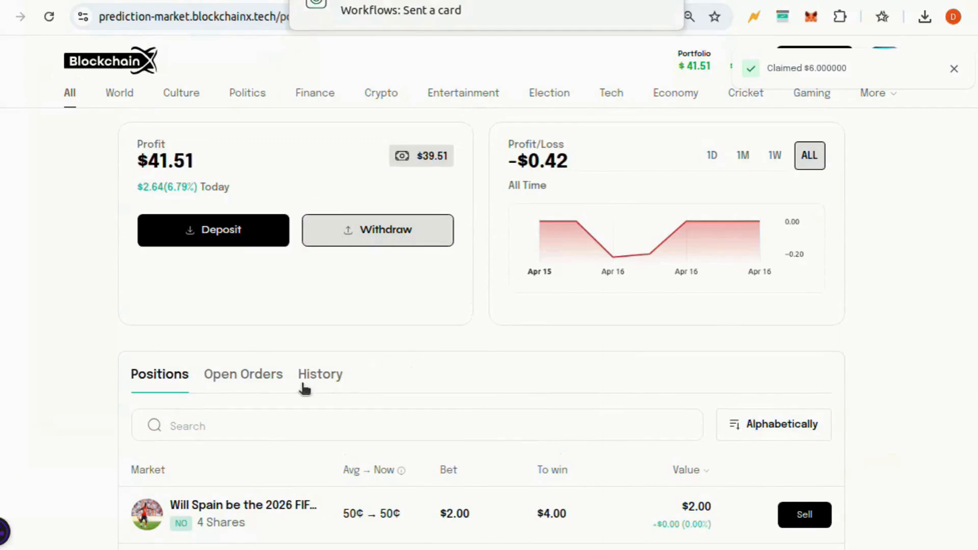
click(304, 385)
scroll(438, 398, down, 1)
scroll(439, 400, down, 1)
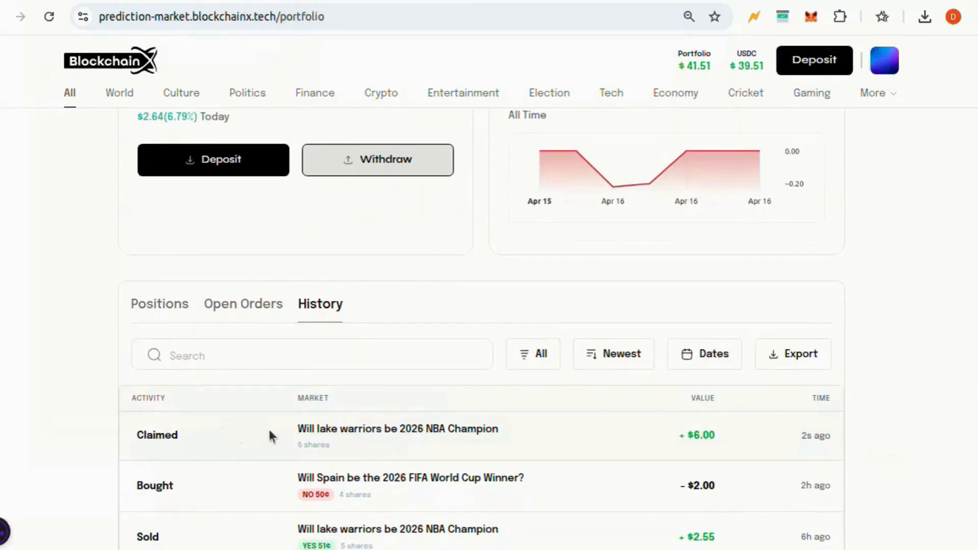
Open the claimed Lake Warriors market and read through its details and comments
click(367, 431)
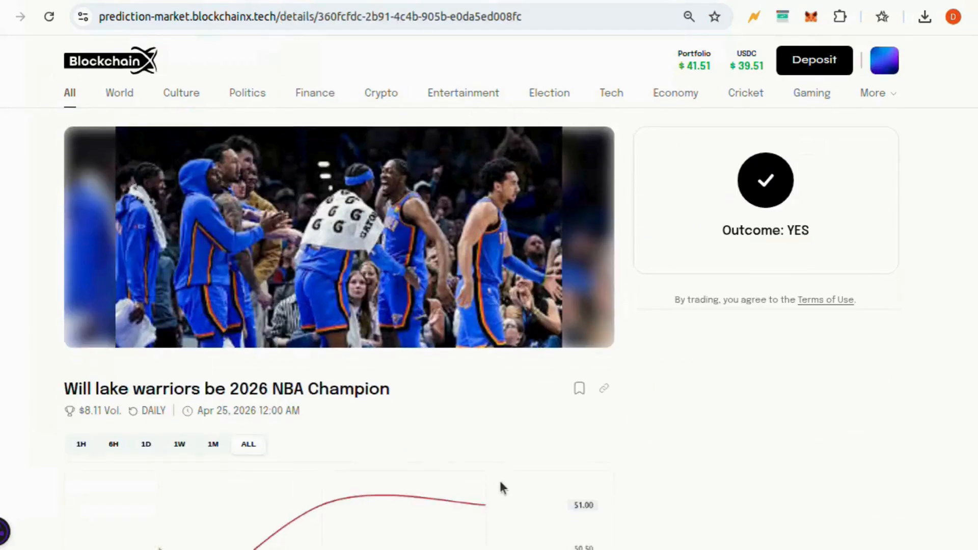
scroll(500, 482, down, 1)
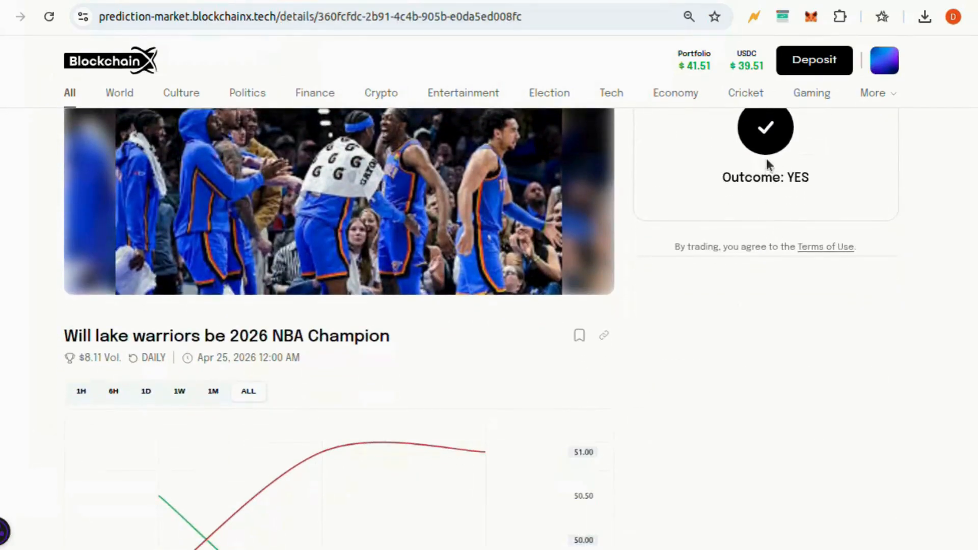
scroll(577, 363, down, 8)
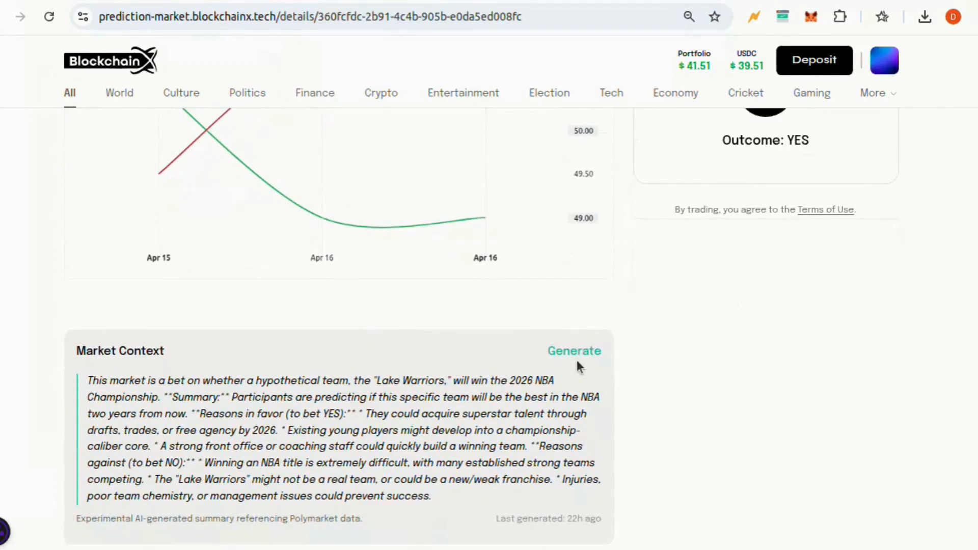
scroll(577, 362, down, 10)
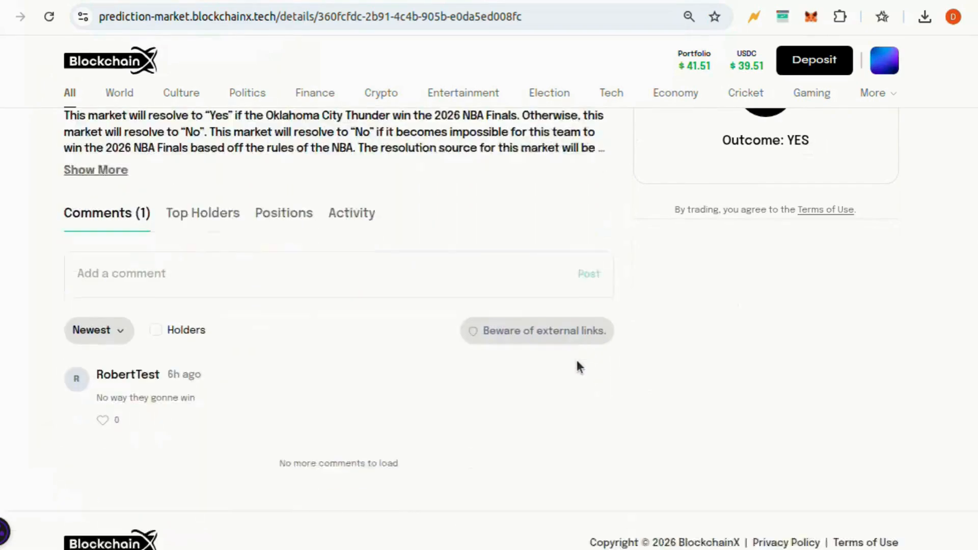
scroll(577, 365, down, 1)
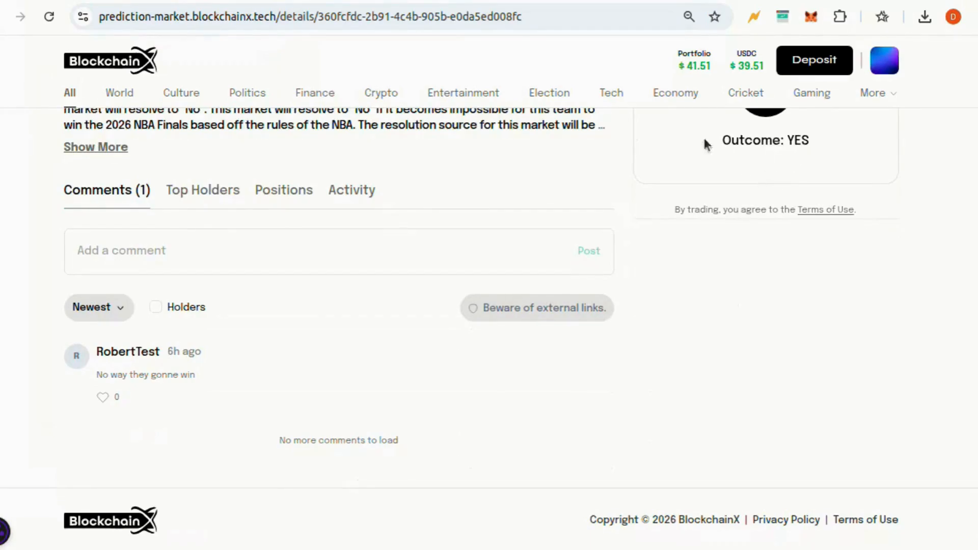
scroll(724, 169, up, 18)
Return to the portfolio History, headed by the Claimed +$6.00 entry at $41.51
click(705, 63)
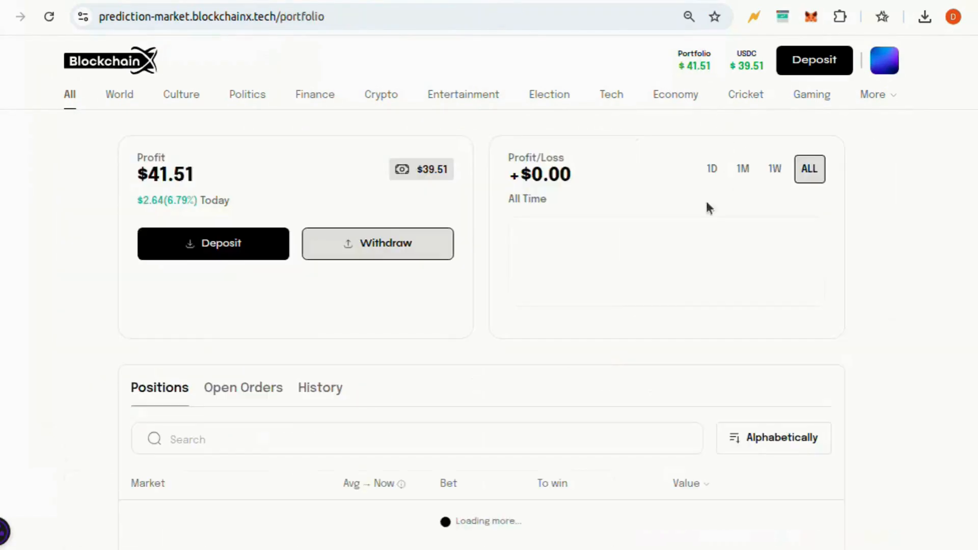
scroll(542, 413, down, 3)
click(320, 249)
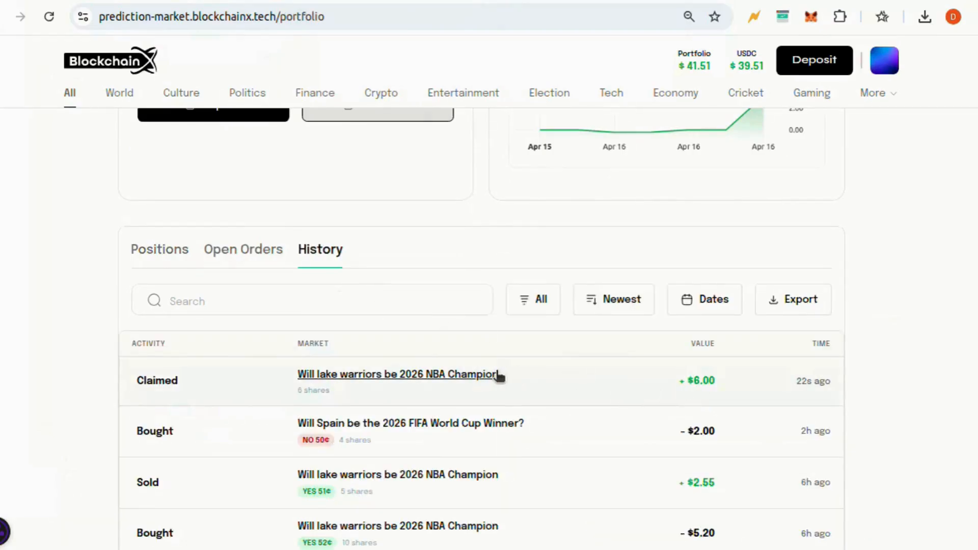
Filter the home markets to Resolved and open the Lake Warriors 2026 NBA Champion market
click(69, 97)
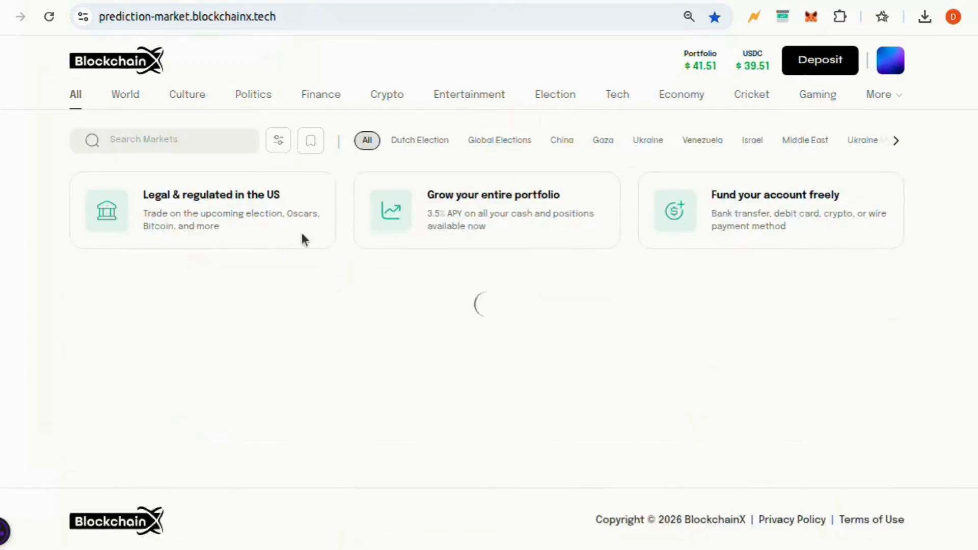
click(274, 142)
click(248, 198)
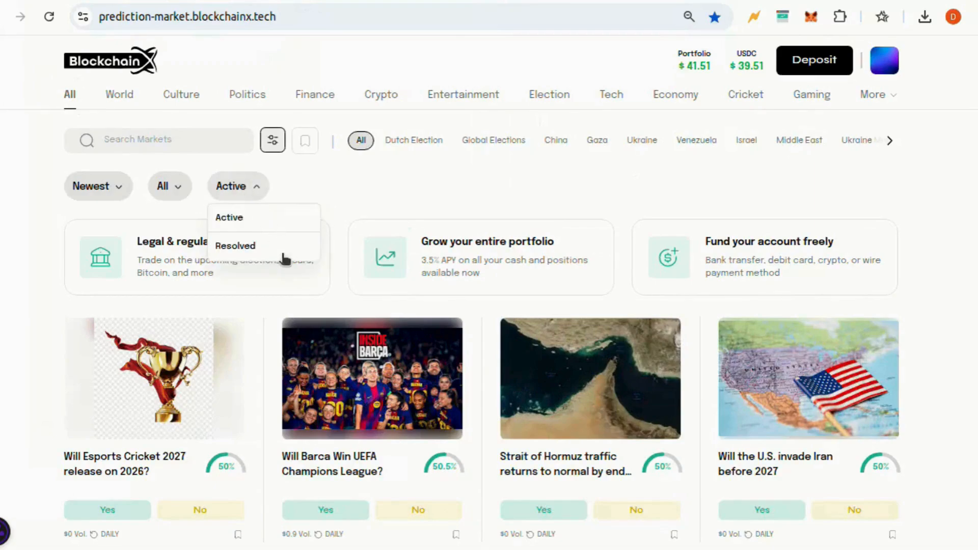
click(283, 245)
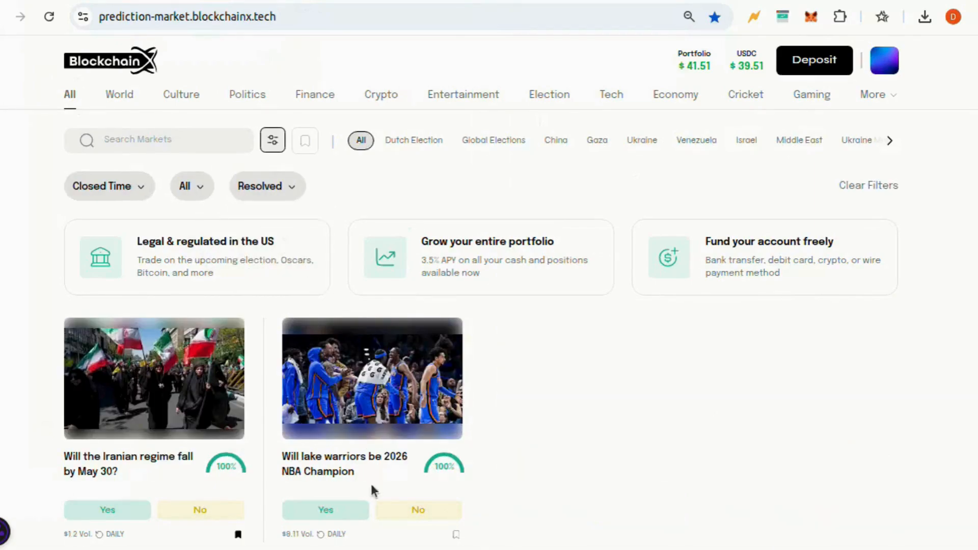
click(351, 468)
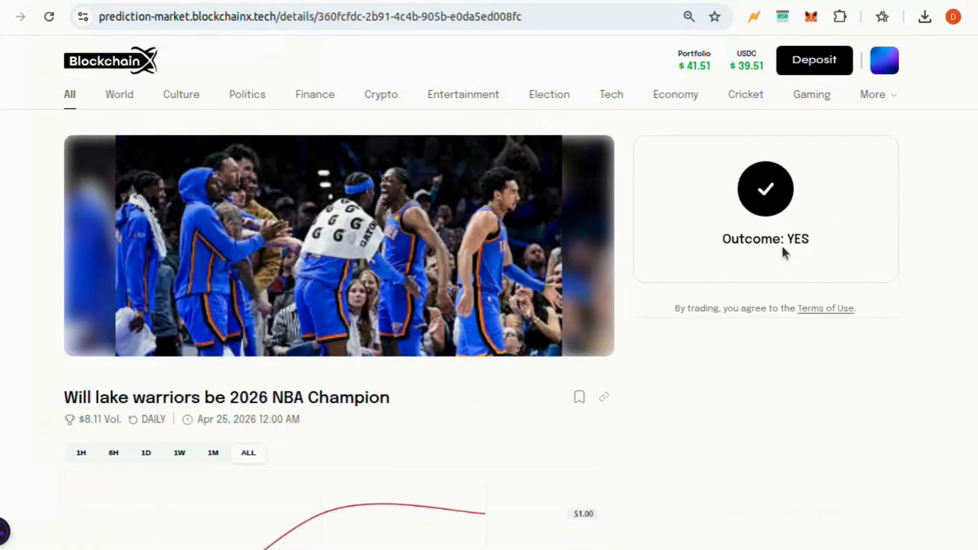
Check the market's top holders, Yes/No positions and trade activity, then go to the portfolio
scroll(781, 246, down, 10)
click(223, 189)
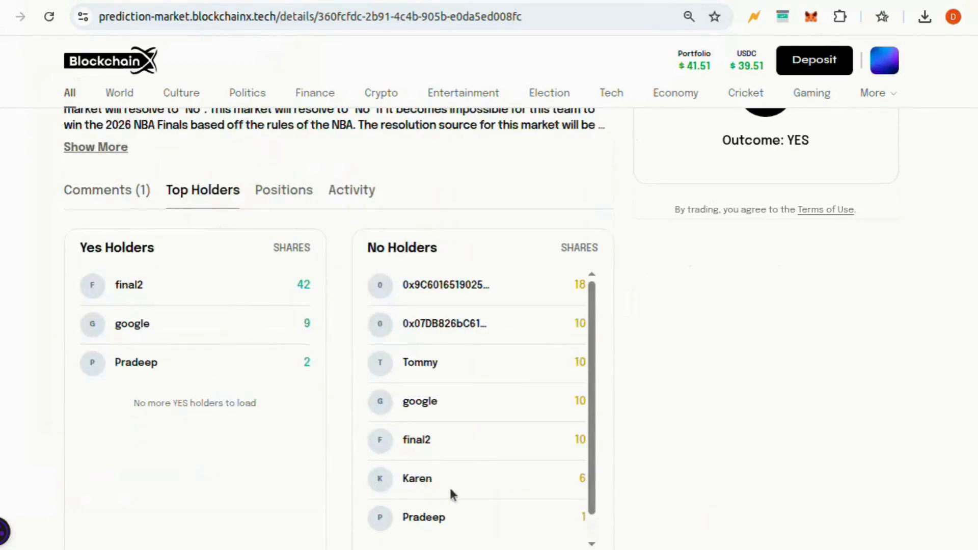
click(290, 196)
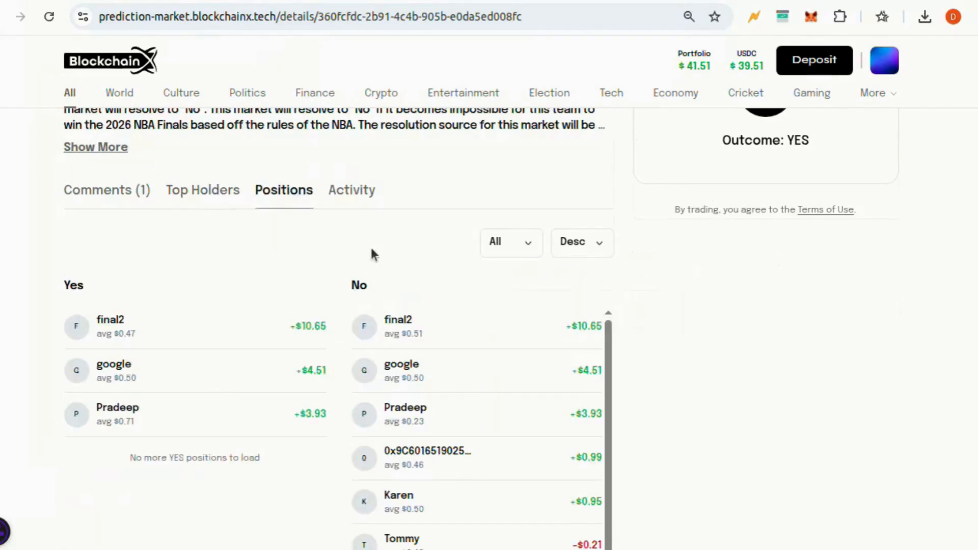
scroll(414, 355, down, 1)
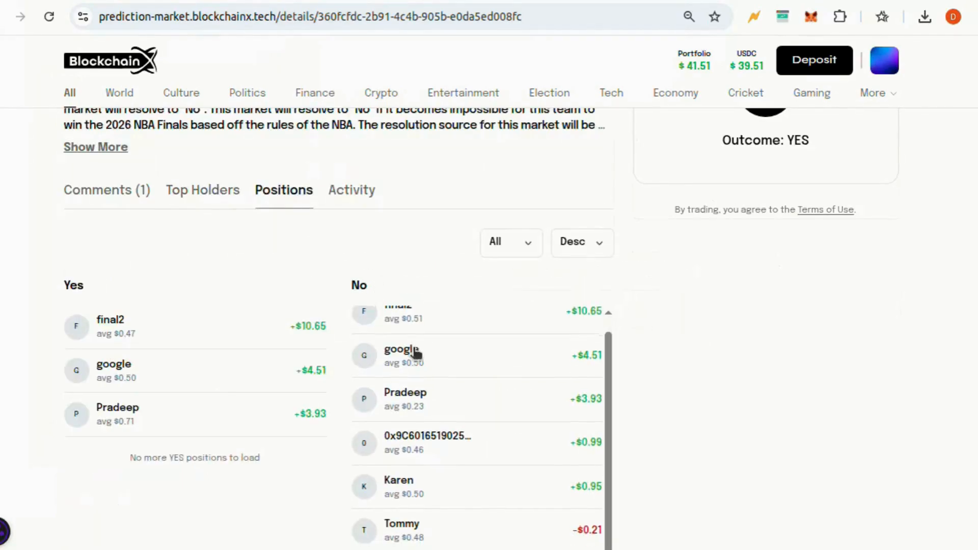
click(358, 200)
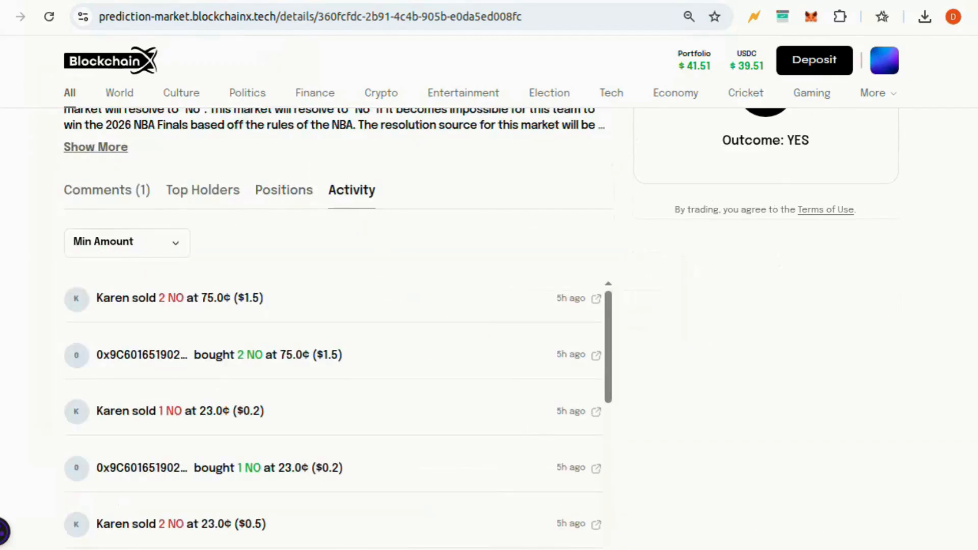
click(699, 65)
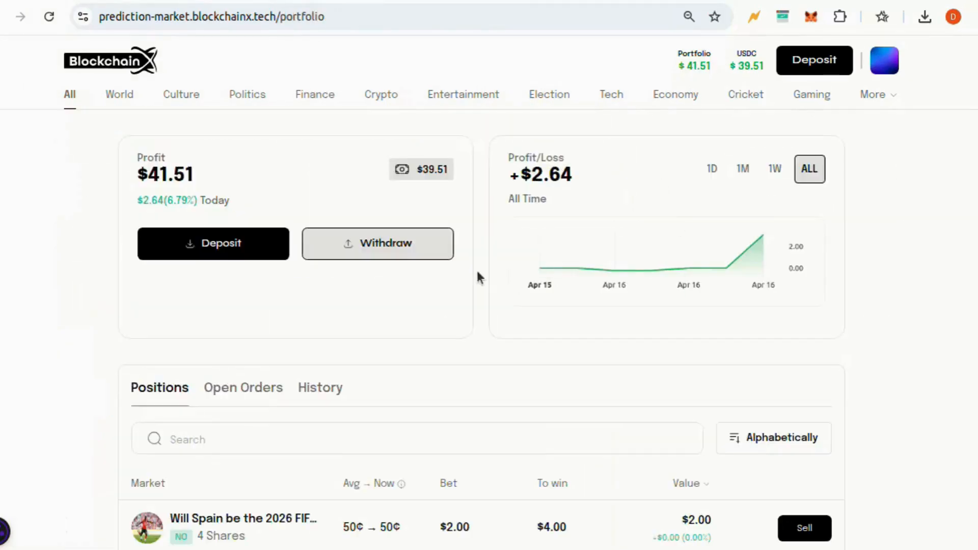
Withdraw 30 USDC to the connected wallet address, approving it in MetaMask
click(422, 240)
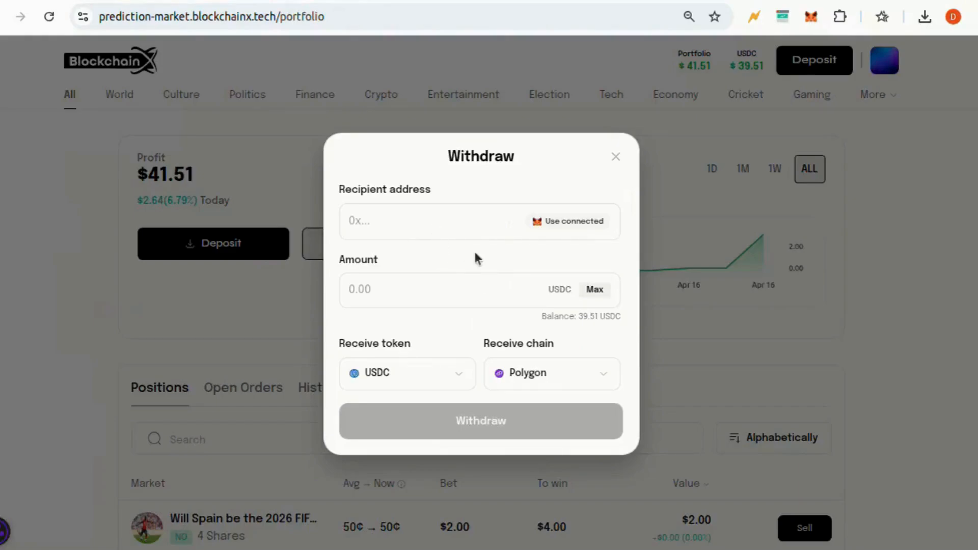
click(541, 224)
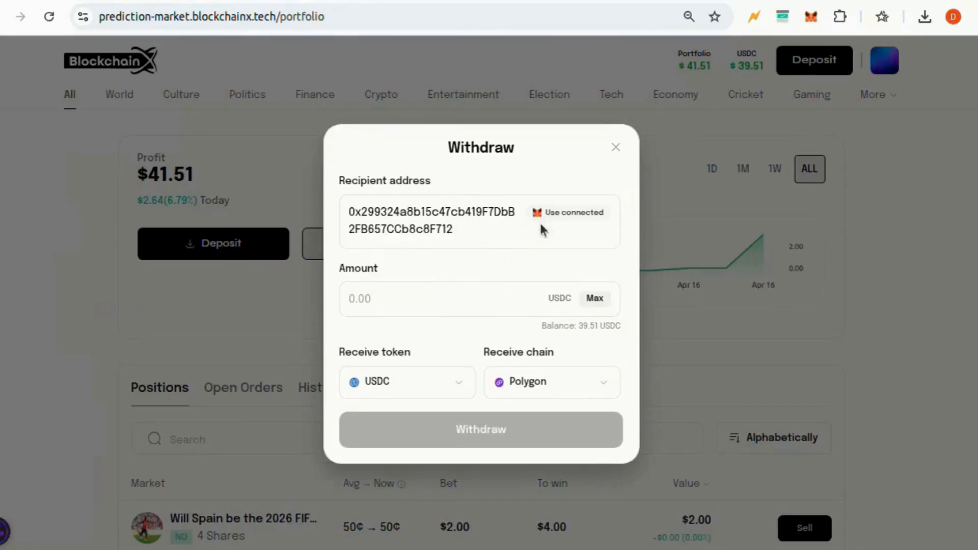
click(469, 295)
text(30)
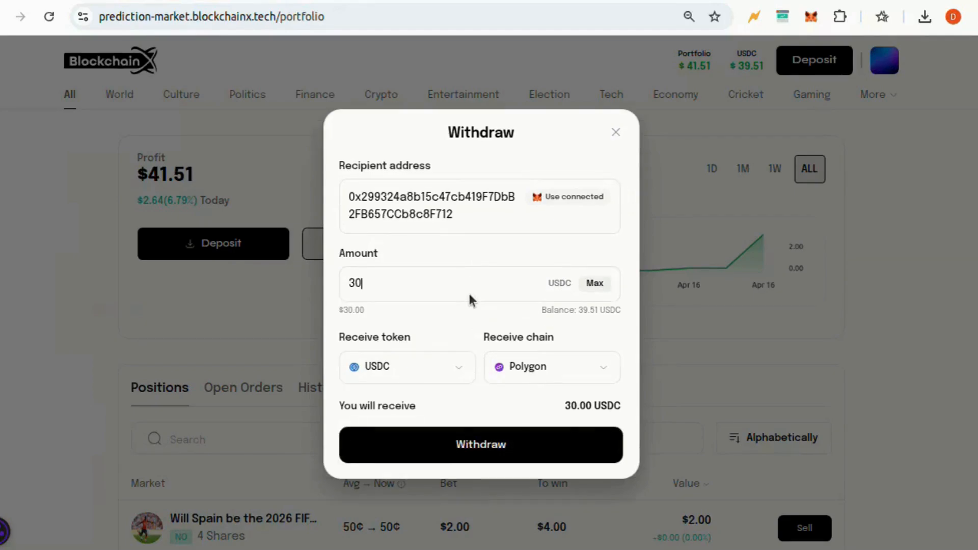
click(490, 450)
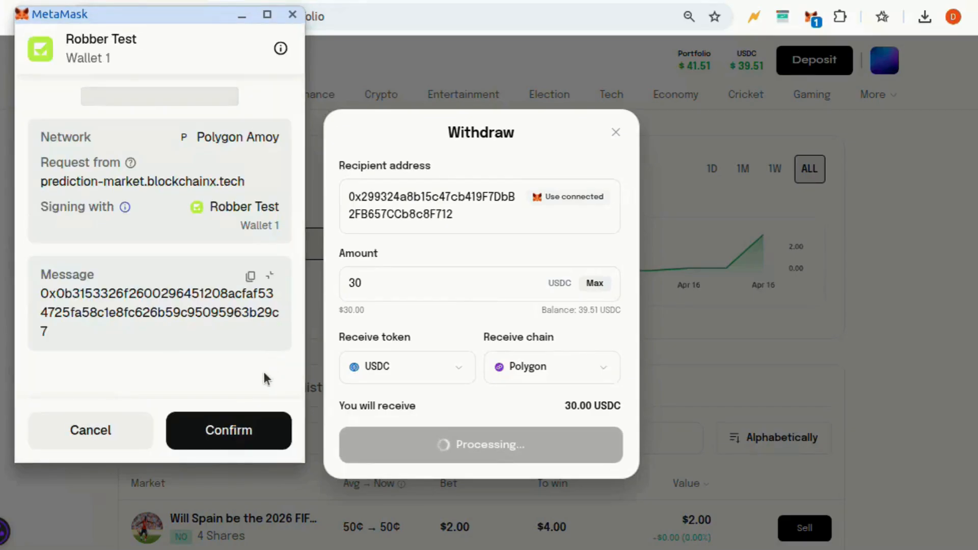
click(216, 447)
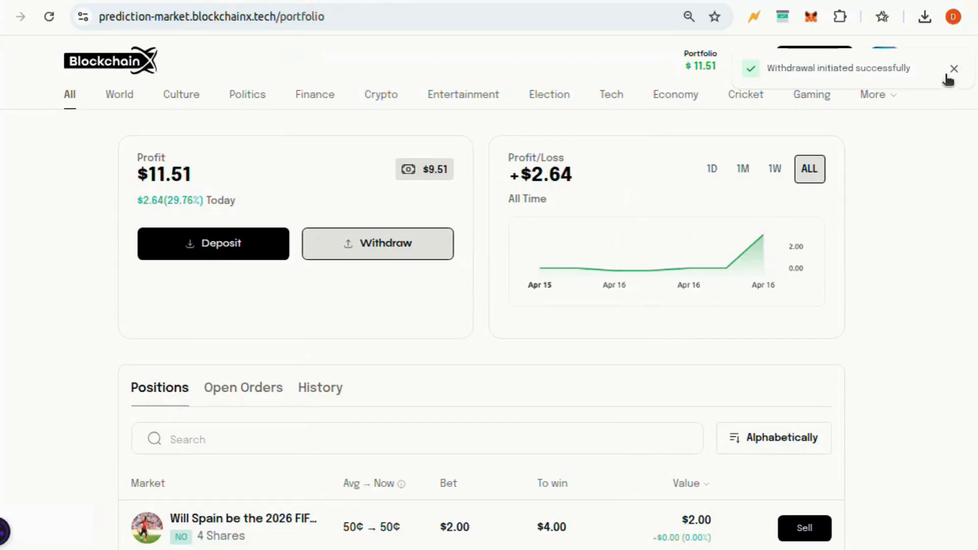
click(954, 68)
View the account profile details and return to the portfolio overview
click(890, 61)
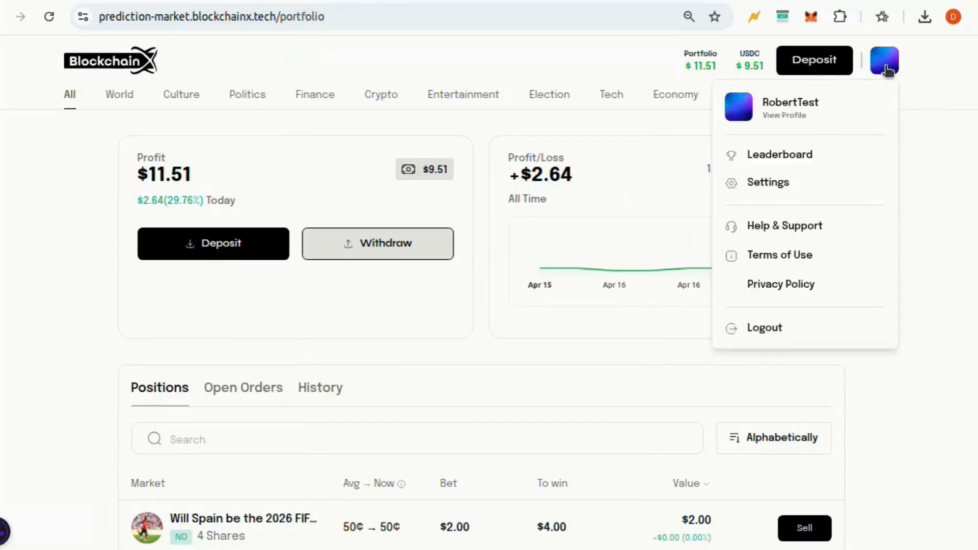
click(761, 105)
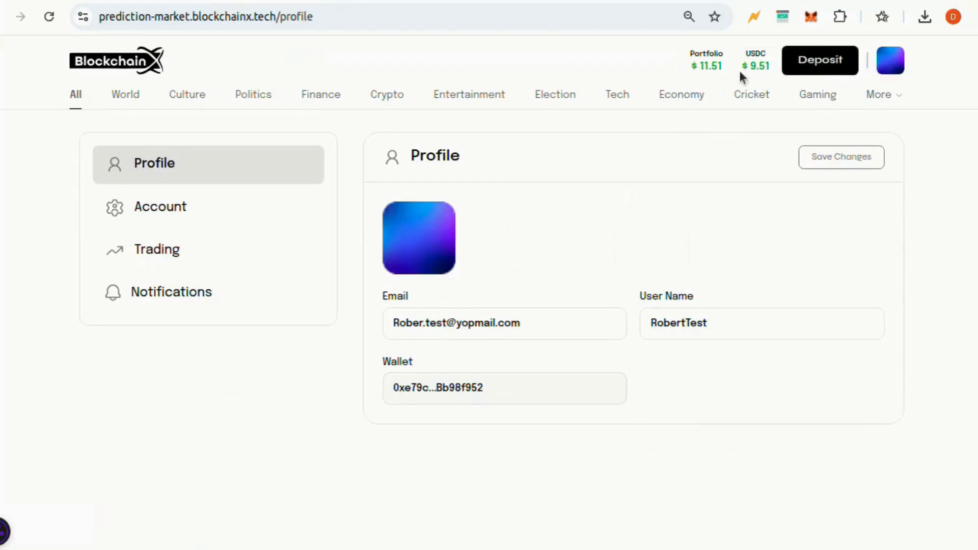
click(715, 72)
click(875, 93)
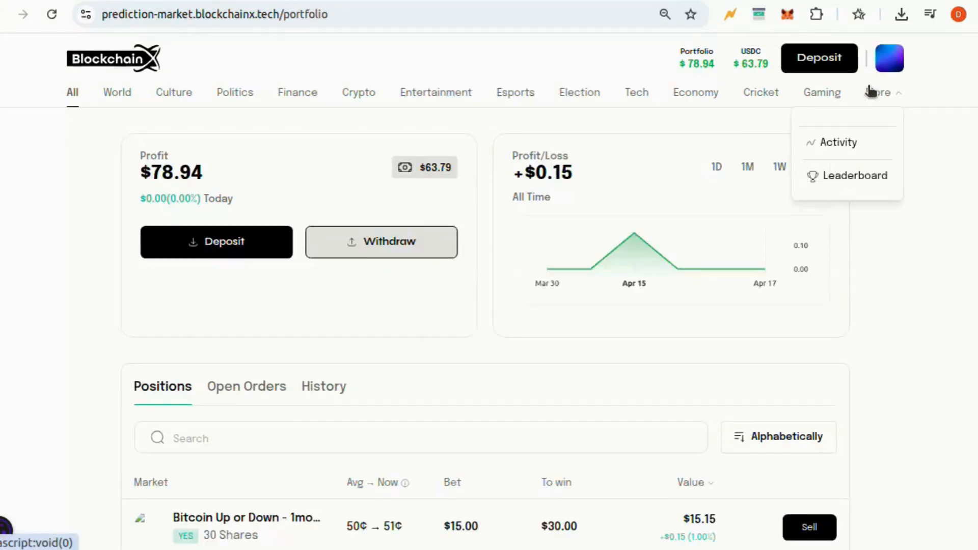
Open the site-wide Activity feed and page through pages 2, 3 and 4
click(840, 147)
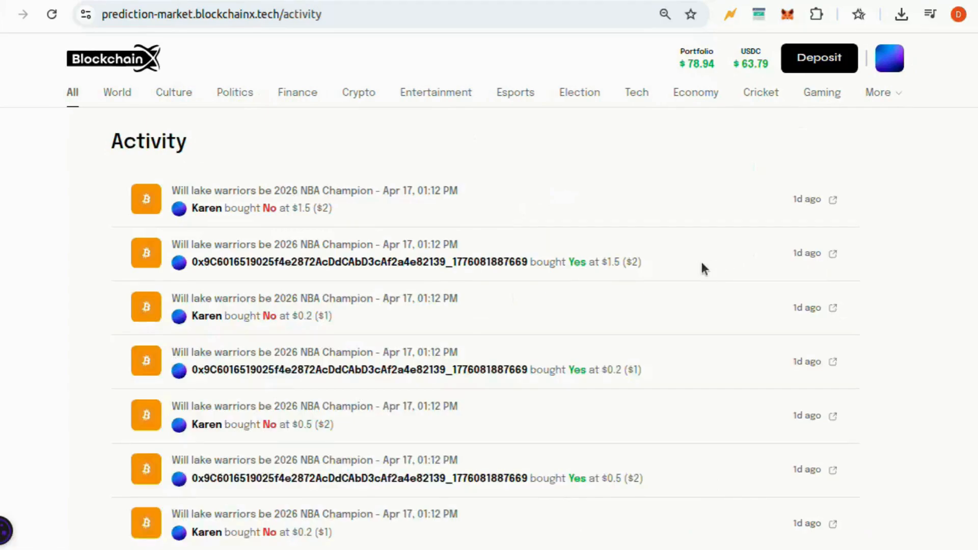
scroll(586, 313, down, 15)
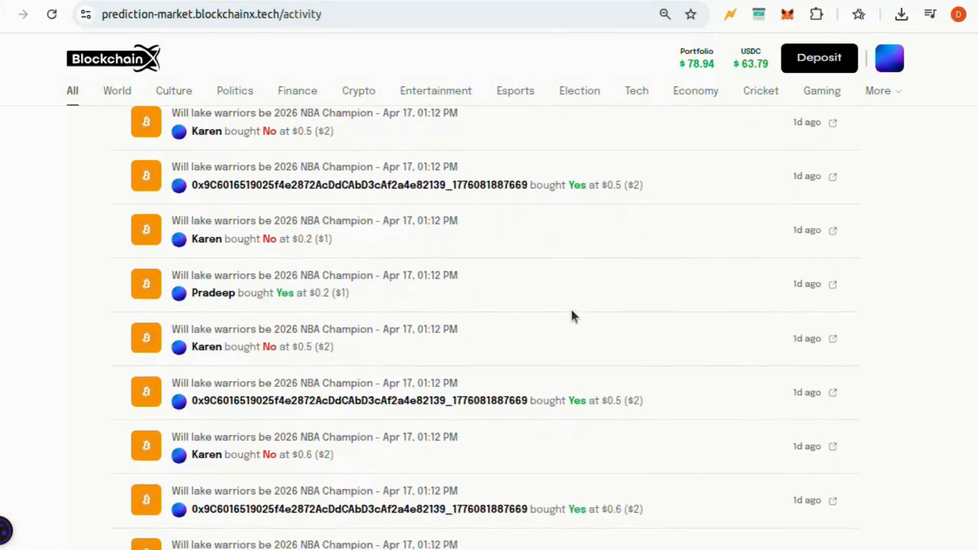
scroll(572, 313, down, 10)
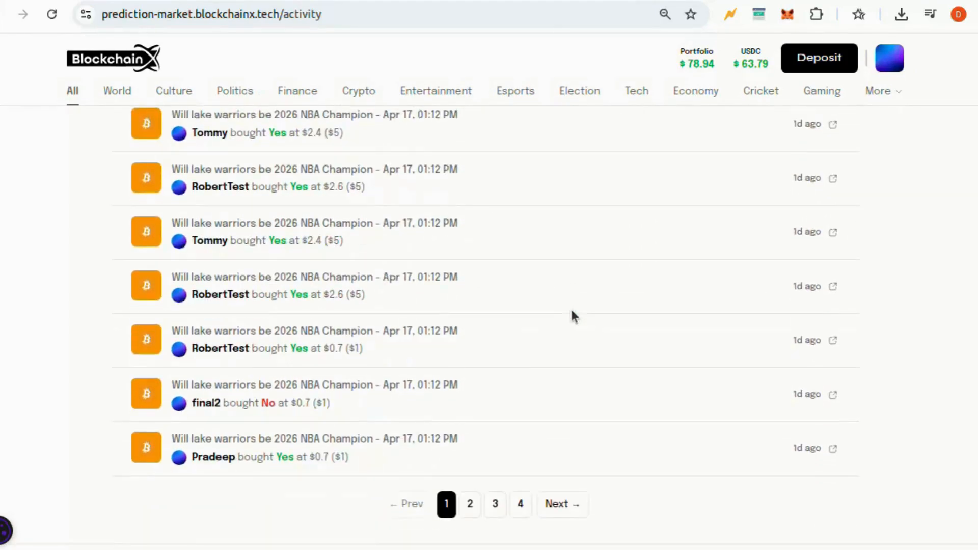
click(468, 448)
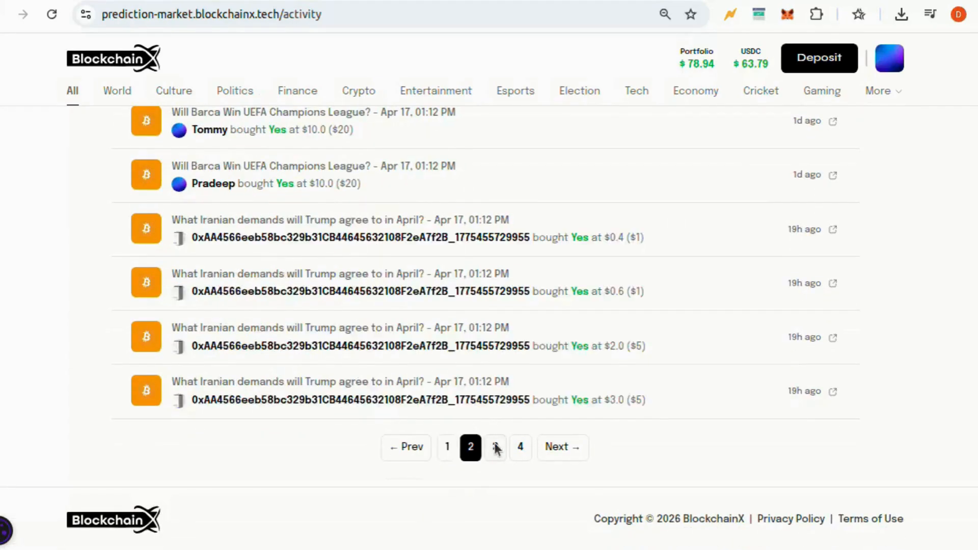
click(495, 447)
click(518, 448)
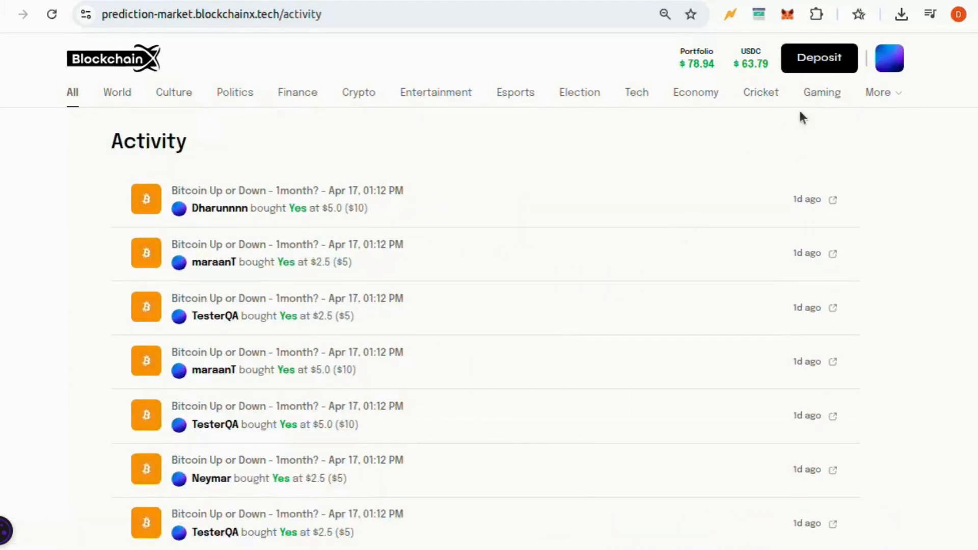
click(879, 93)
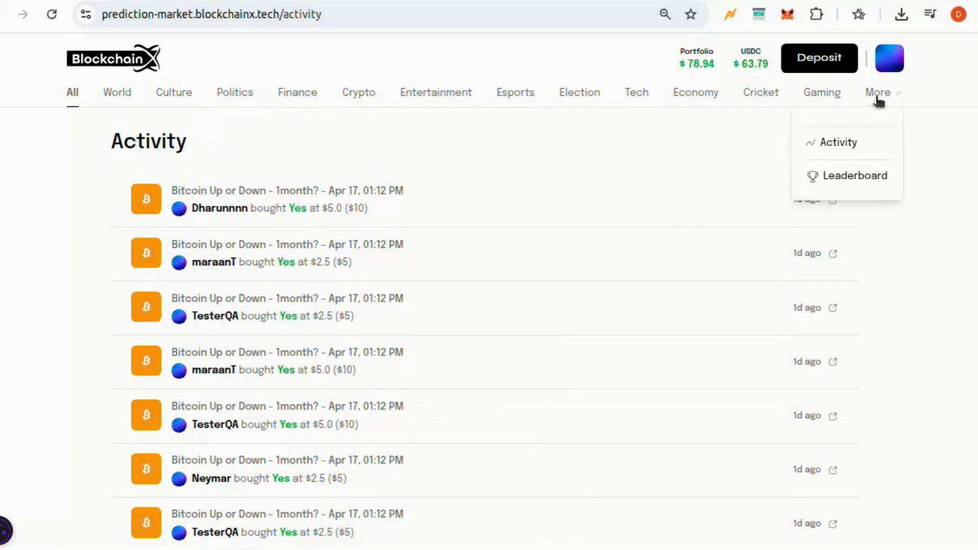
Open the Leaderboard and scroll through today's rankings
click(865, 179)
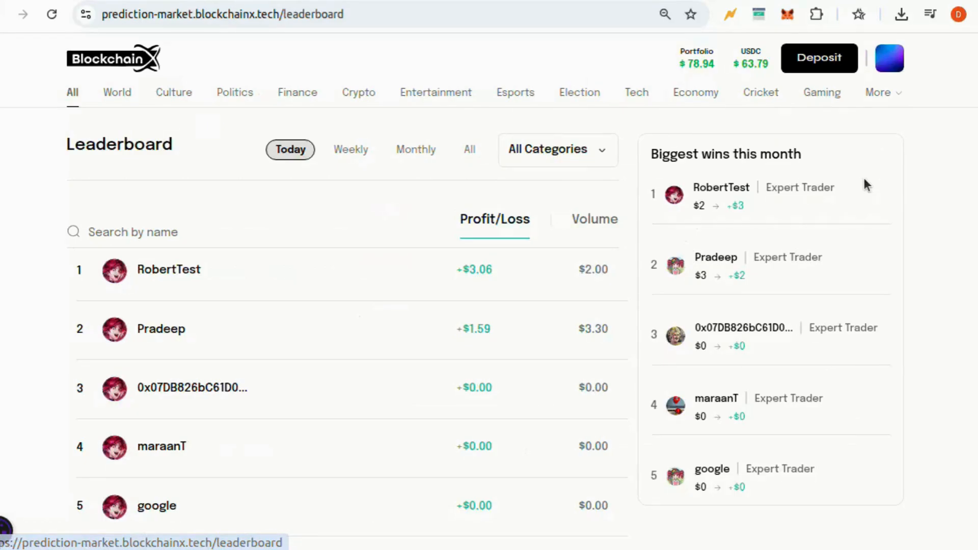
scroll(864, 178, down, 10)
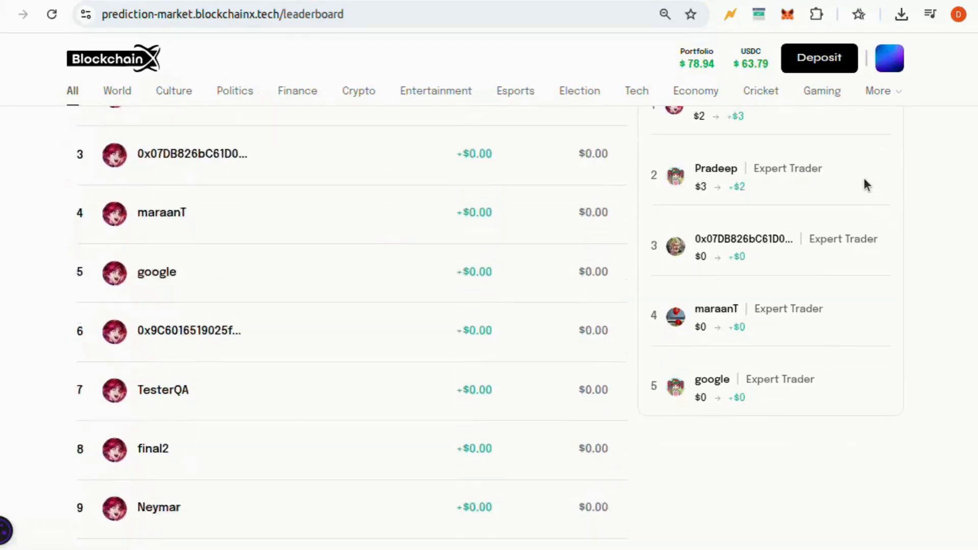
scroll(864, 178, down, 2)
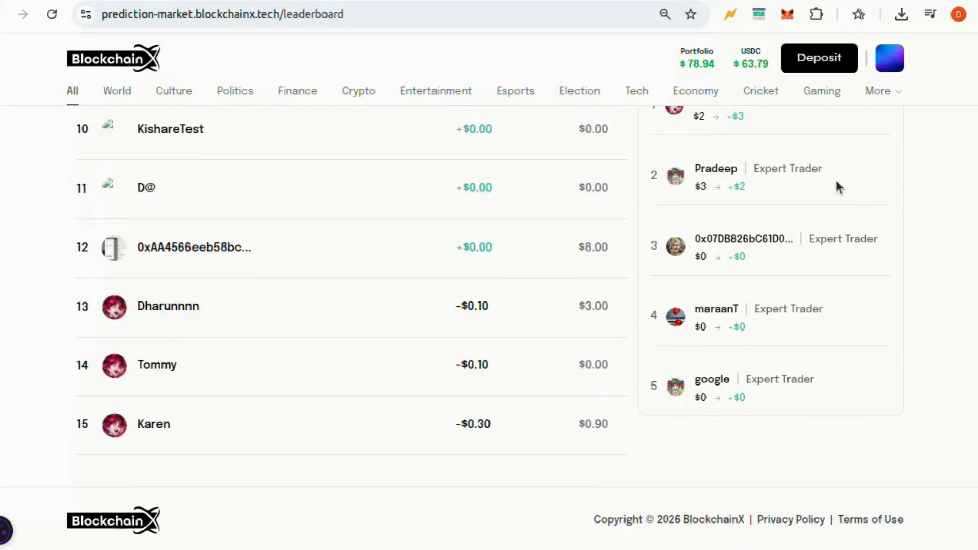
scroll(483, 161, up, 12)
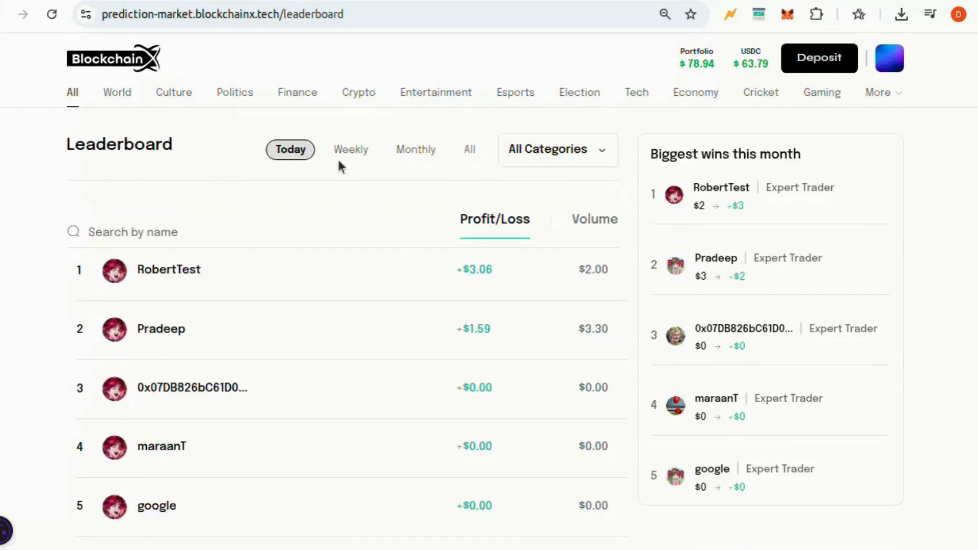
Switch the leaderboard to Weekly, then All-time rankings, and scroll through them
click(353, 151)
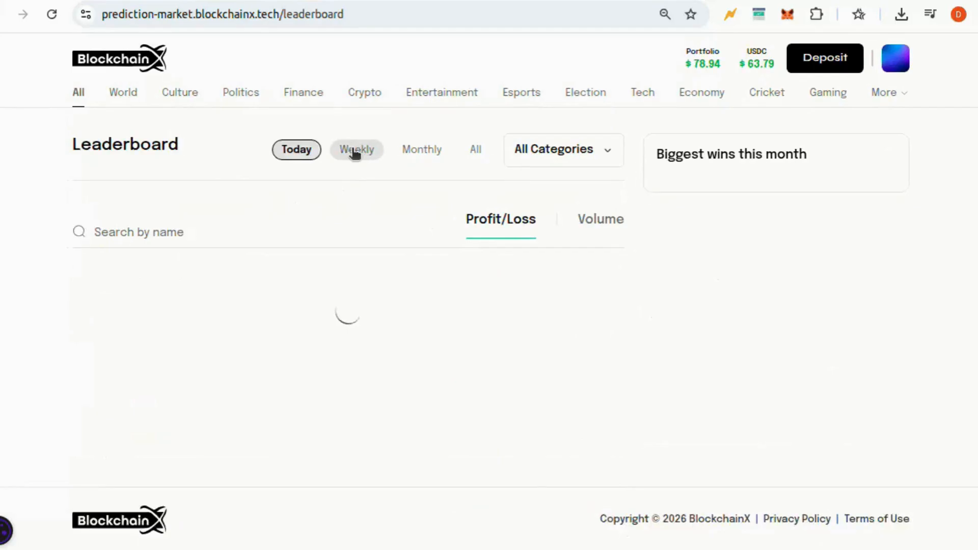
click(467, 151)
scroll(432, 352, down, 9)
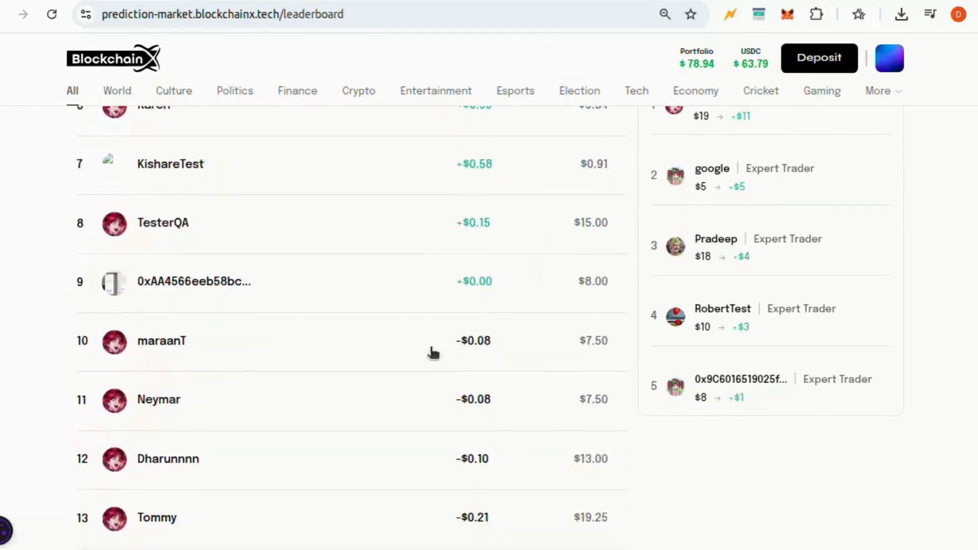
scroll(432, 351, down, 5)
scroll(683, 351, up, 10)
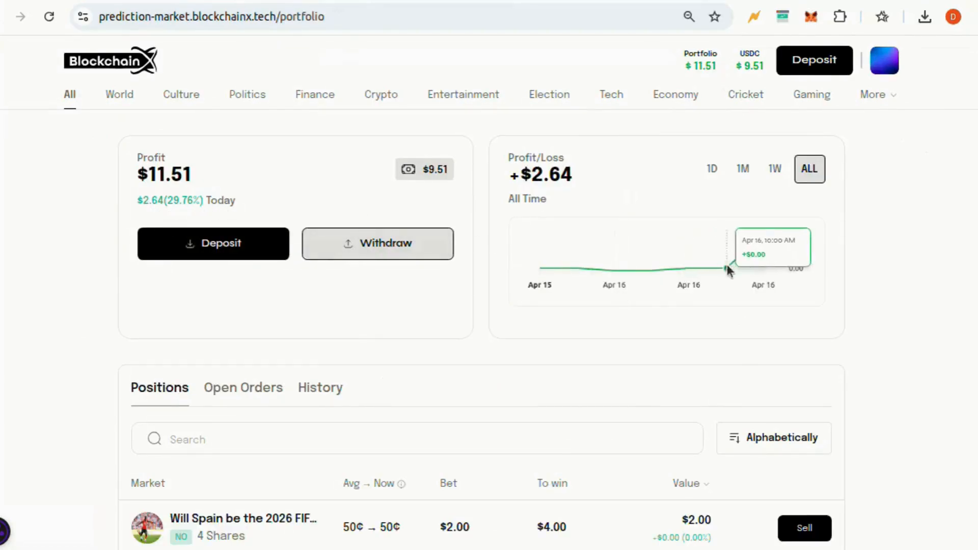
mouse_move(881, 76)
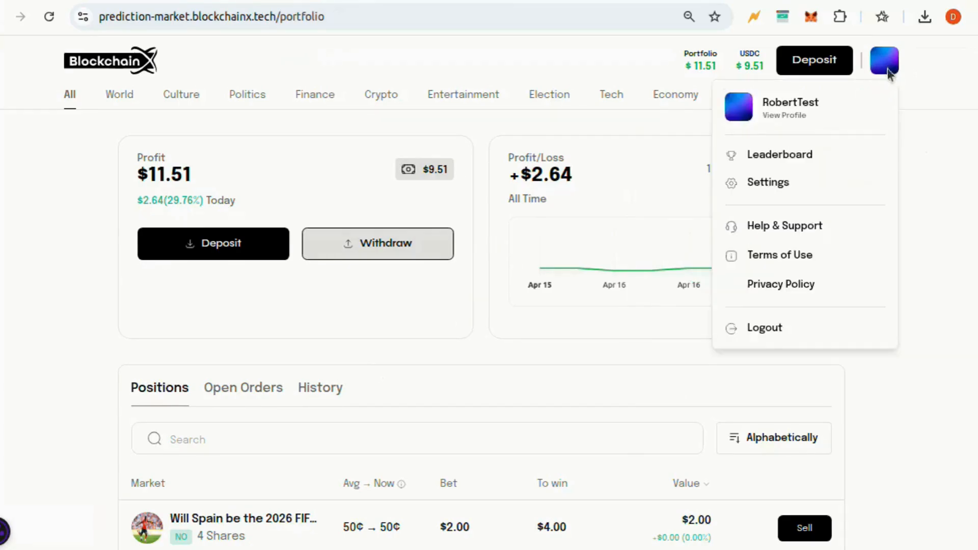